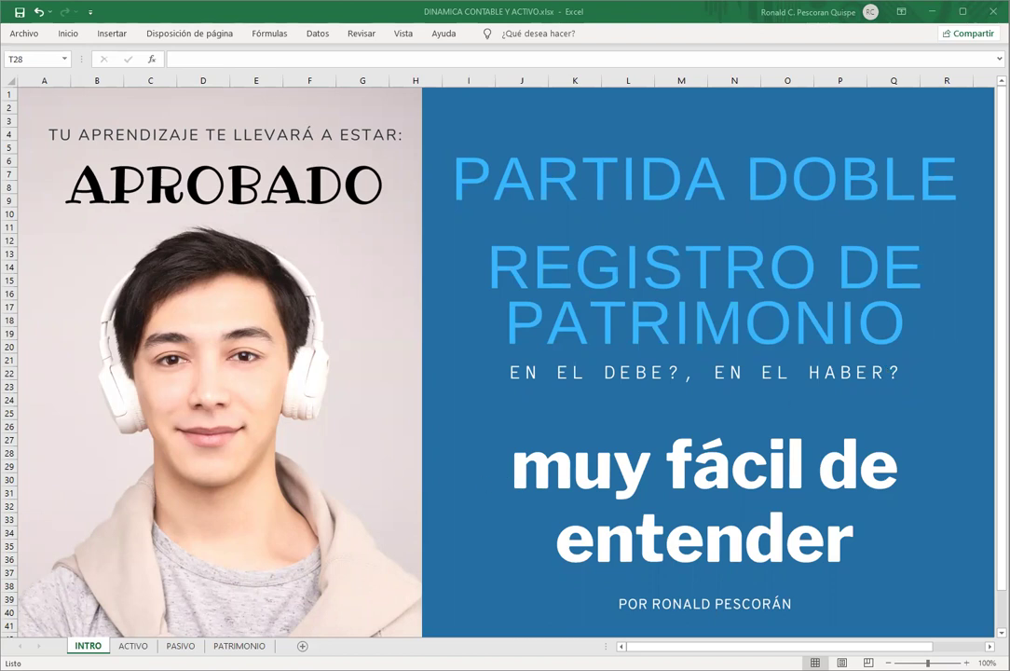
# Review the Debe and Haber rule for ACTIVO and the S/. 500.00 bank withdrawal entry on the ACTIVO sheet.
pyautogui.click(133, 646)
pyautogui.click(252, 576)
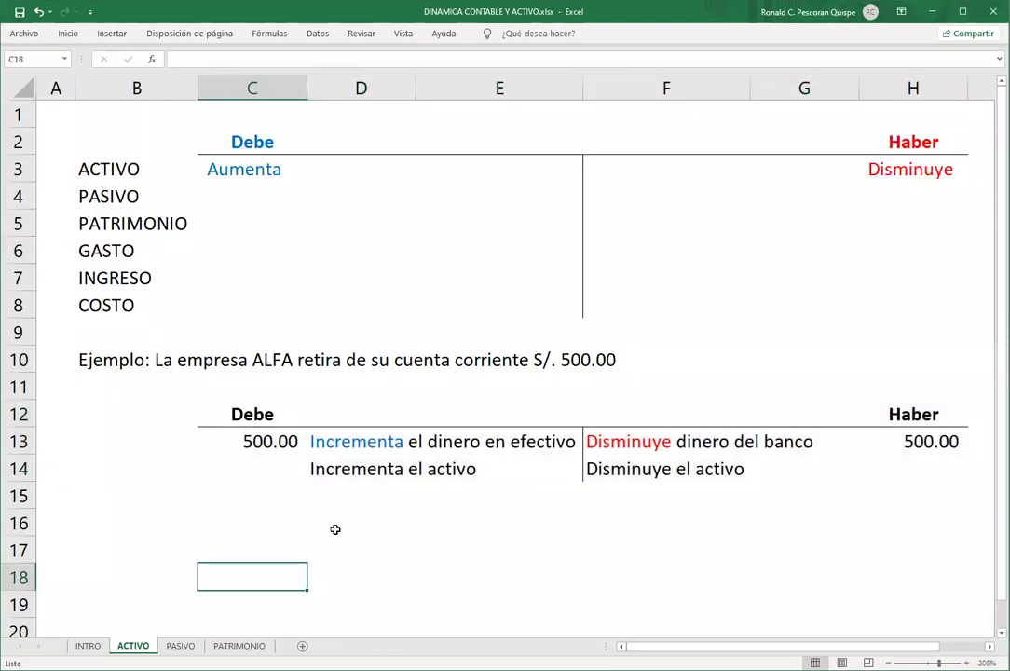
pyautogui.moveTo(113, 135); pyautogui.dragTo(959, 170)
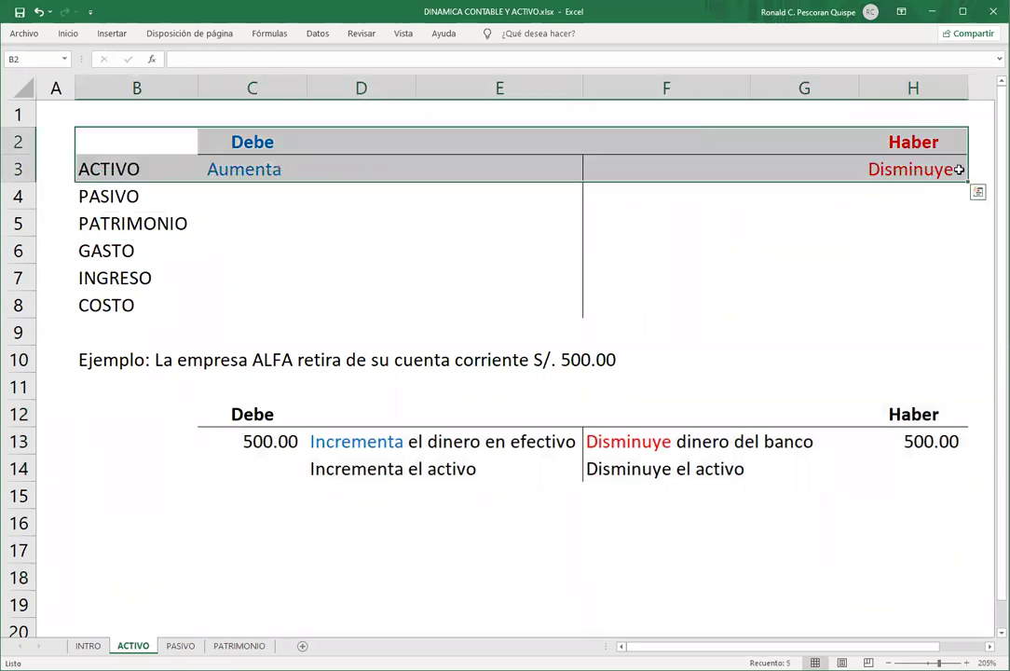
pyautogui.click(225, 412)
pyautogui.moveTo(453, 445); pyautogui.dragTo(909, 456)
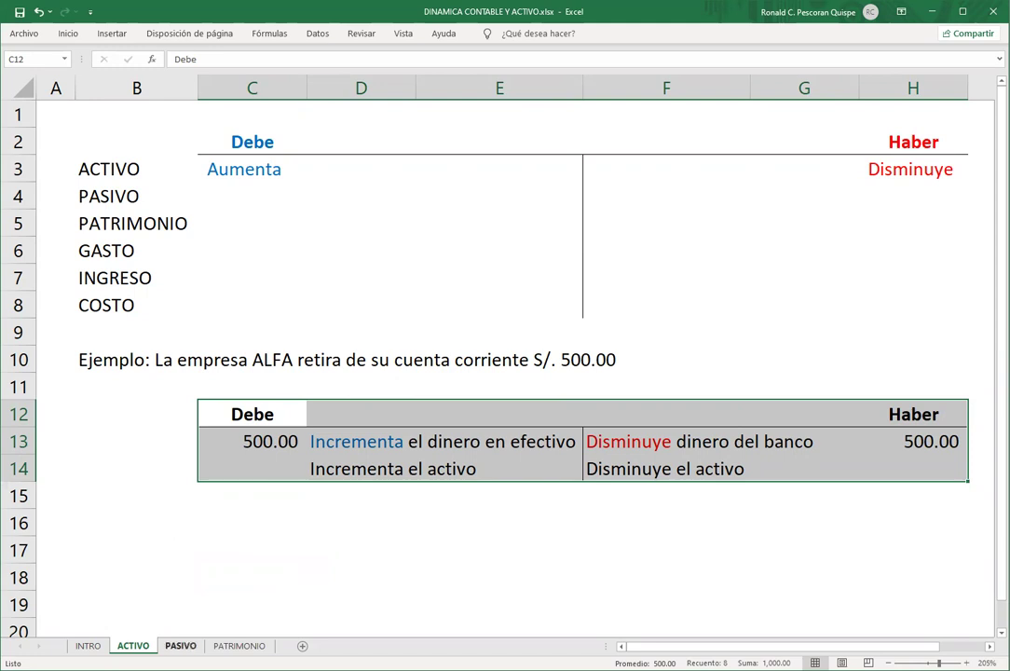
# Unfreeze the panes on the PASIVO sheet.
pyautogui.click(180, 646)
pyautogui.click(456, 346)
pyautogui.scroll(3, 440, 305)
pyautogui.click(403, 33)
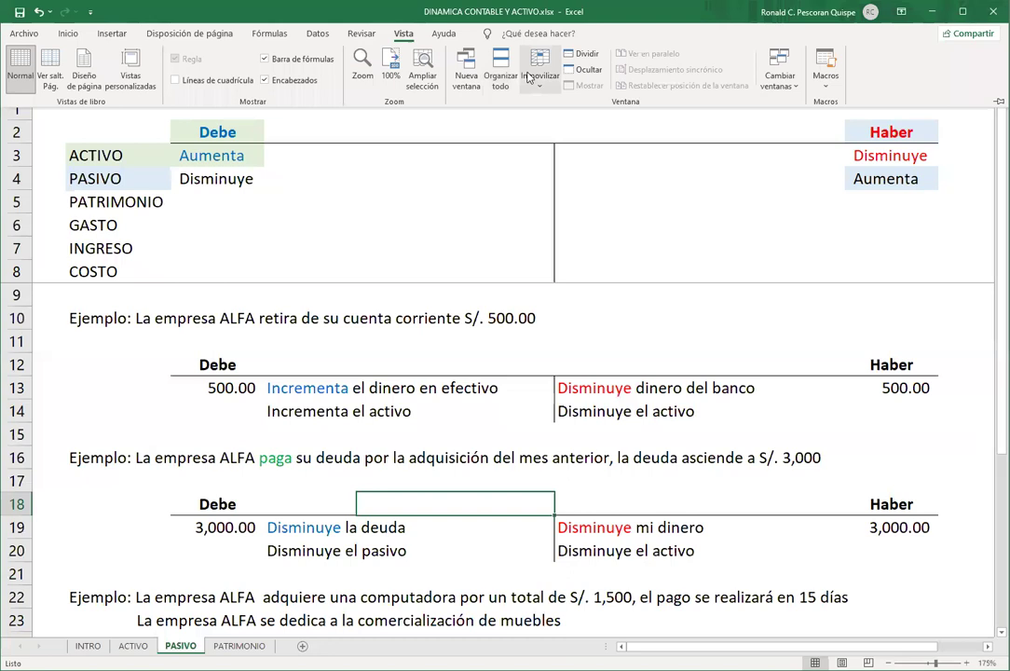
# Examine the PASIVO rule and the three ALFA example entries on the PASIVO sheet.
pyautogui.moveTo(121, 180); pyautogui.dragTo(859, 182)
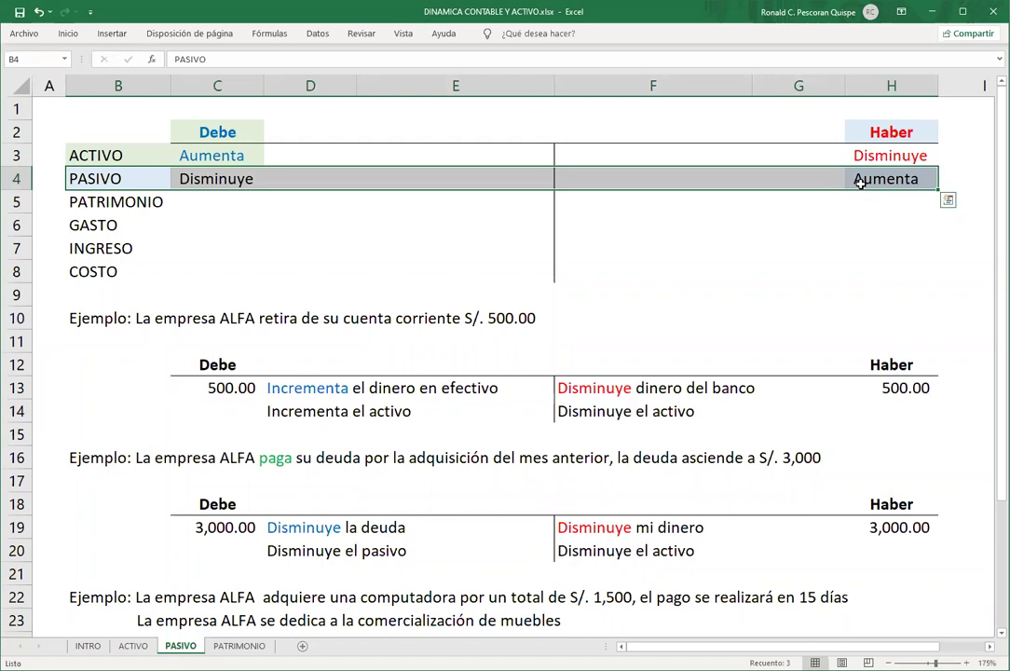
pyautogui.scroll(-3, 756, 383)
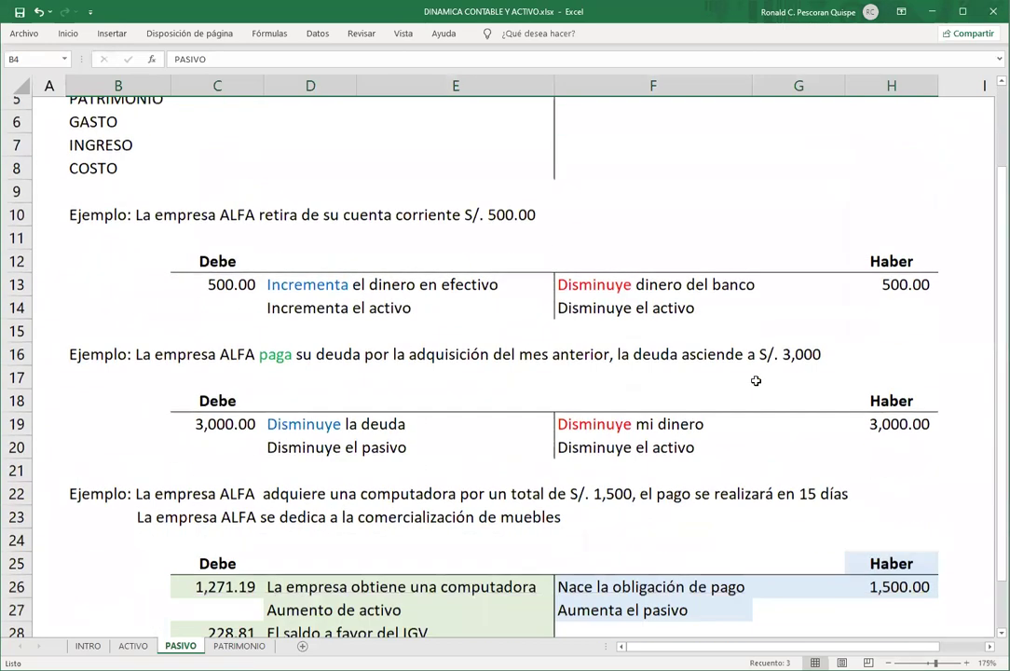
pyautogui.moveTo(84, 250); pyautogui.dragTo(866, 337)
pyautogui.moveTo(93, 389); pyautogui.dragTo(913, 601)
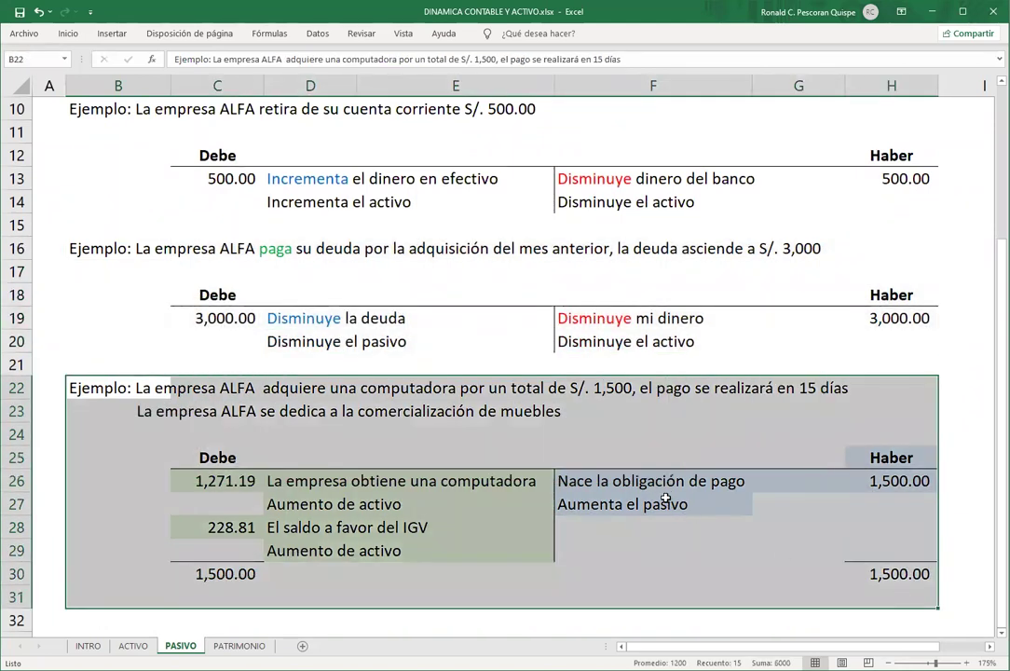
pyautogui.scroll(3, 121, 139)
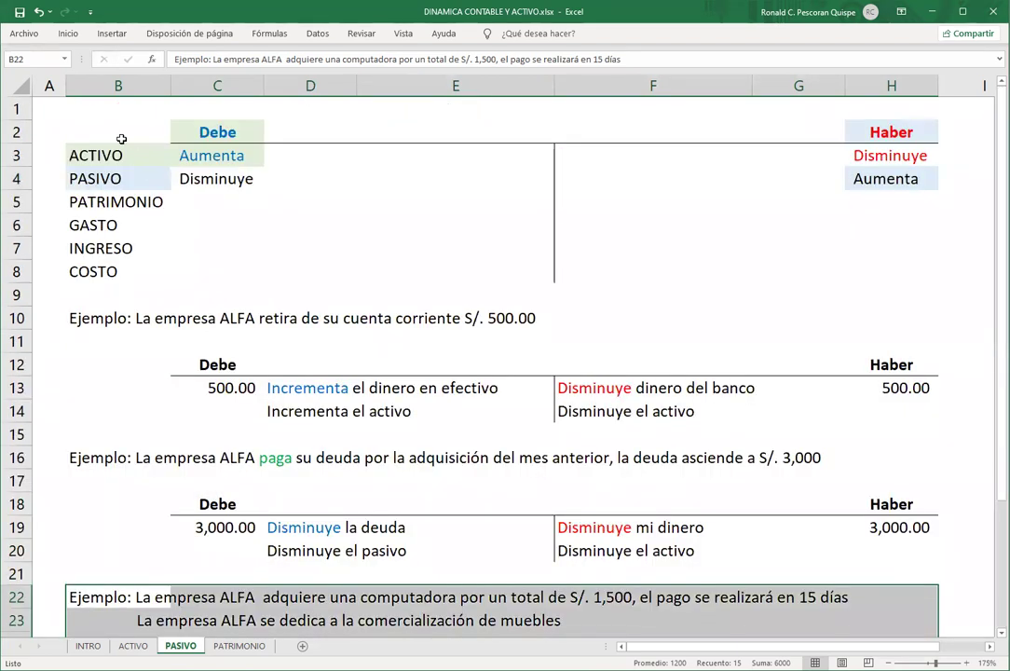
pyautogui.moveTo(121, 139); pyautogui.dragTo(530, 169)
# Open the PATRIMONIO sheet and look over its existing examples and the PATRIMONIO row of the rule table.
pyautogui.click(244, 646)
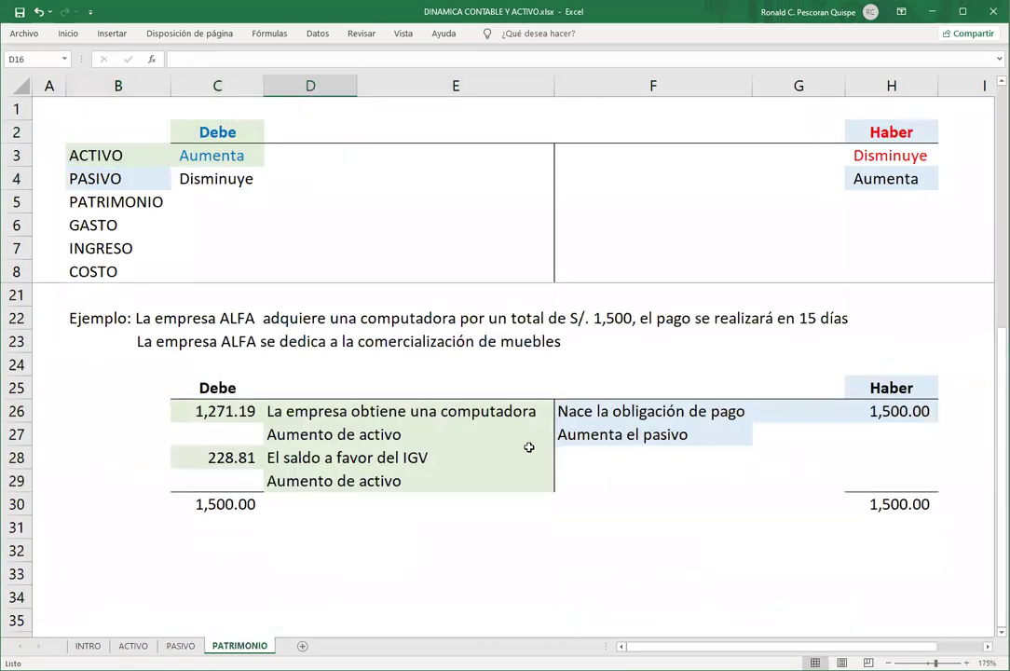
pyautogui.scroll(2, 591, 513)
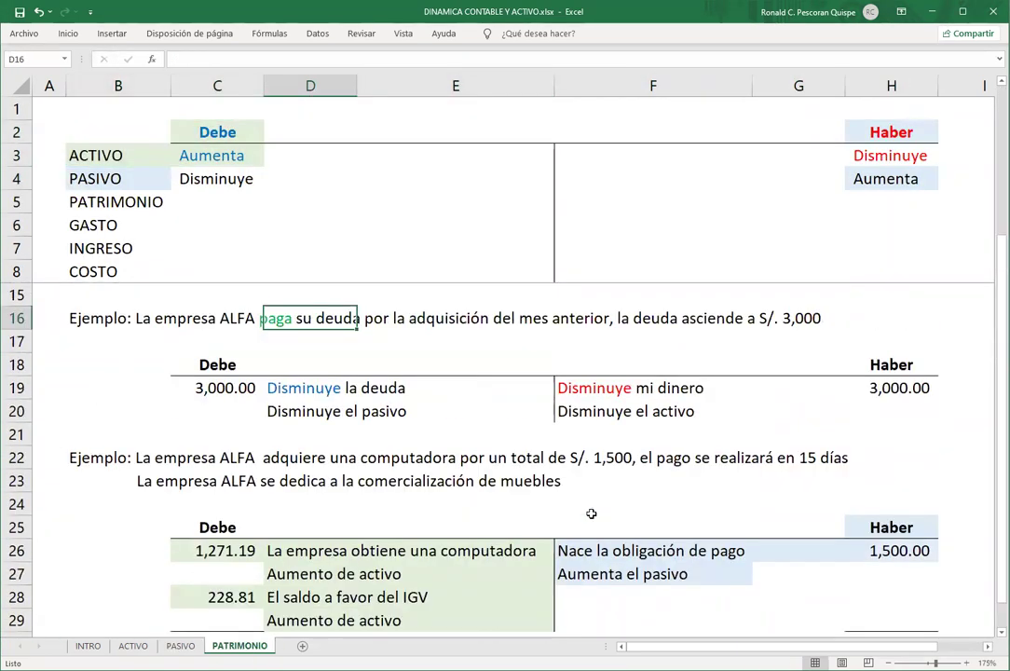
pyautogui.scroll(-5, 591, 514)
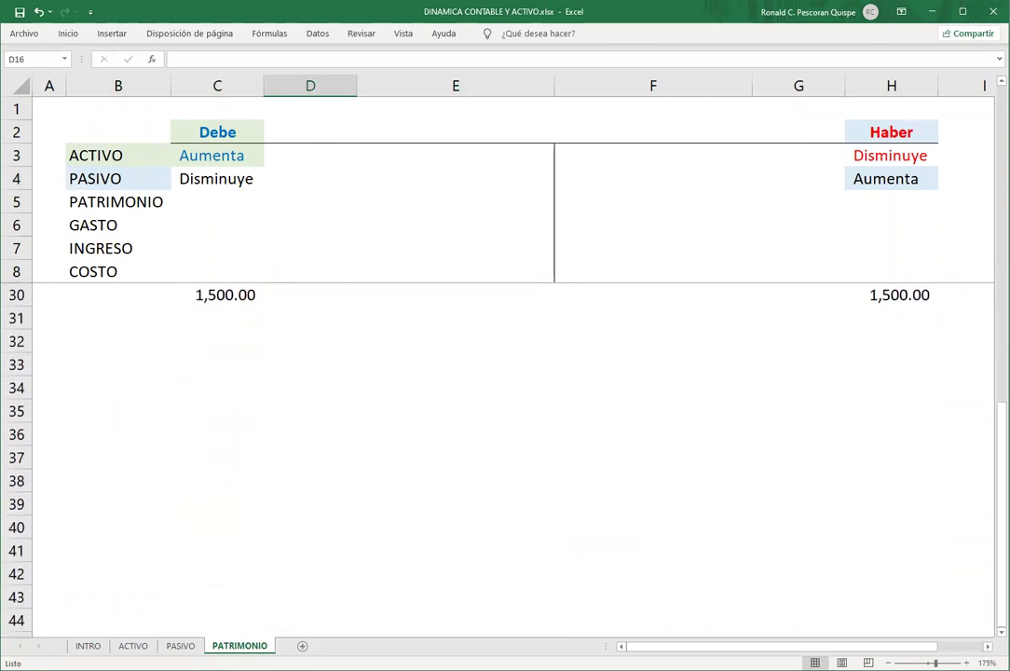
pyautogui.scroll(-1, 893, 572)
pyautogui.click(156, 222)
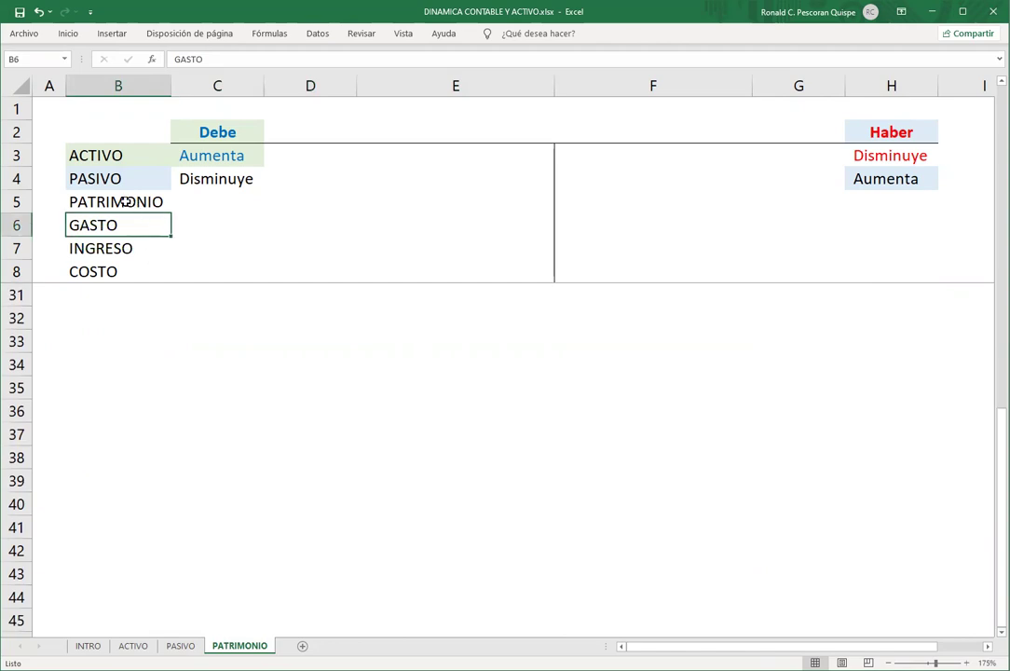
pyautogui.moveTo(124, 201); pyautogui.dragTo(850, 205)
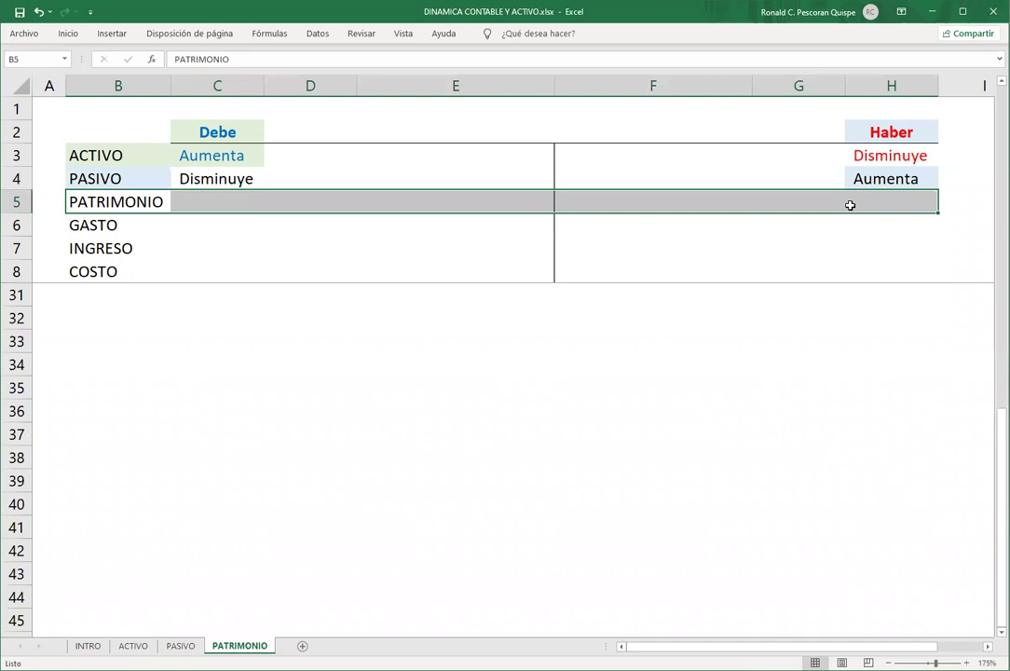
# Fill in the PATRIMONIO row with Disminuye under Debe in C5 and Aumenta under Haber in H5.
pyautogui.click(214, 199)
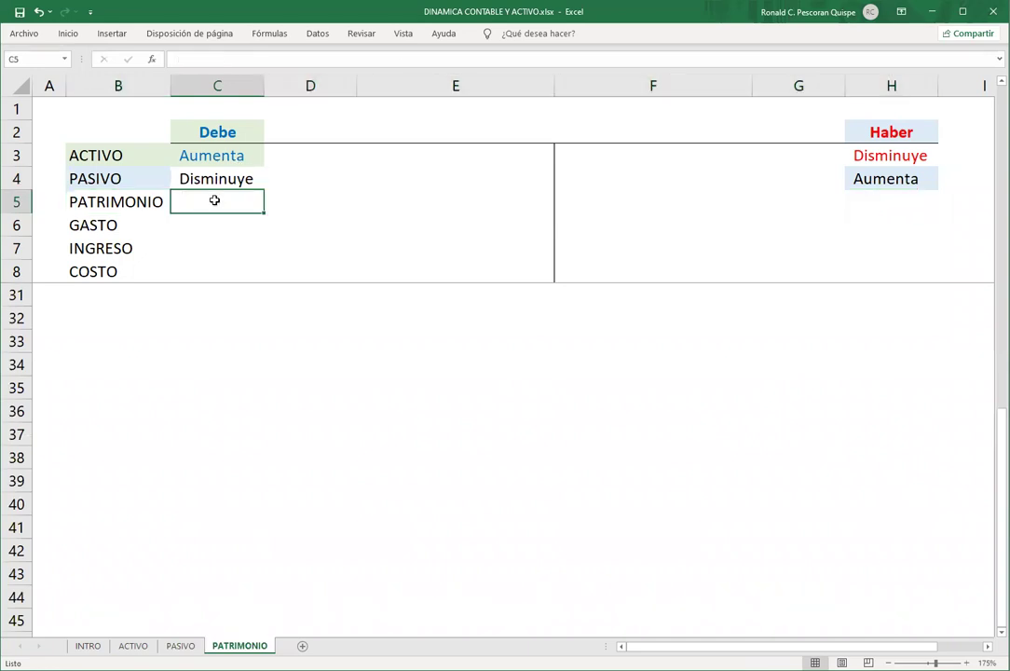
pyautogui.write('di')
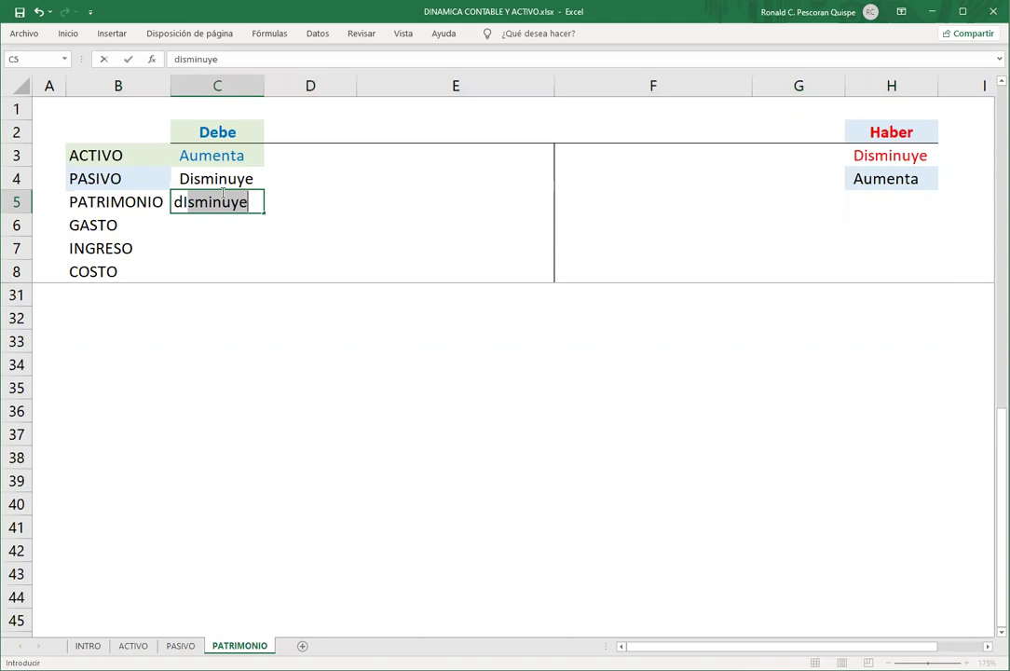
pyautogui.press('Return')
pyautogui.press('Up')
pyautogui.press('Right')
pyautogui.press('Right')
pyautogui.press('Right')
pyautogui.press('Right')
pyautogui.press('Right')
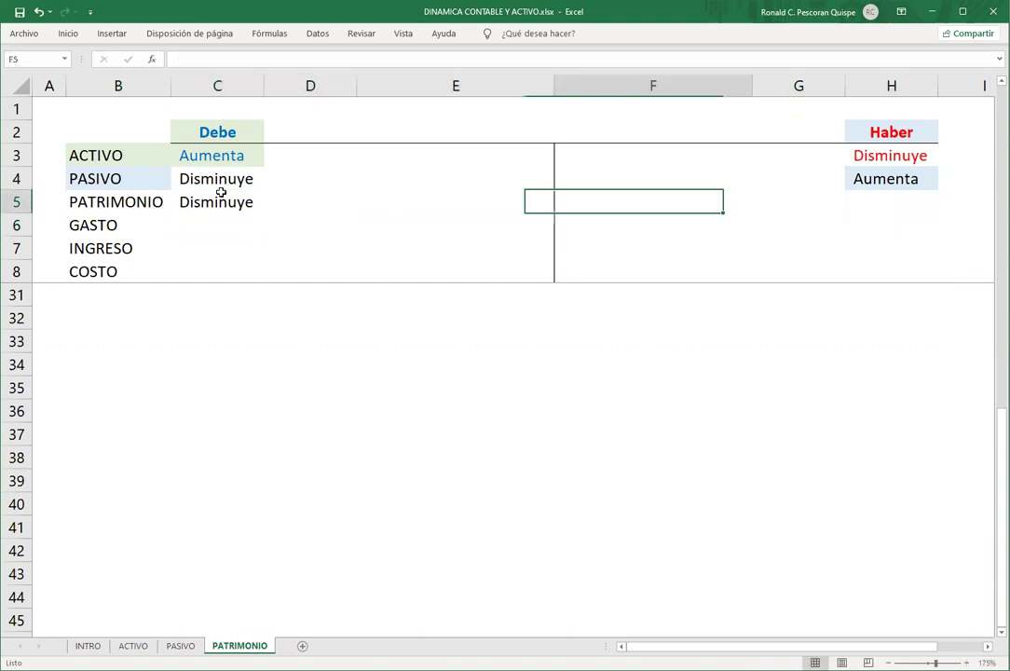
pyautogui.write('Au')
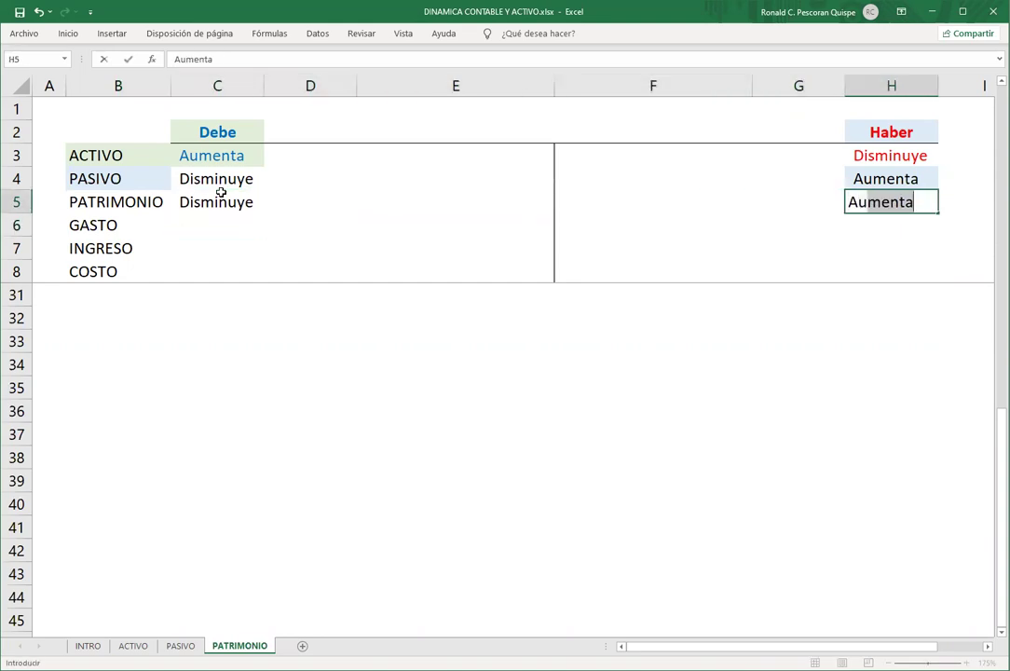
pyautogui.press('Return')
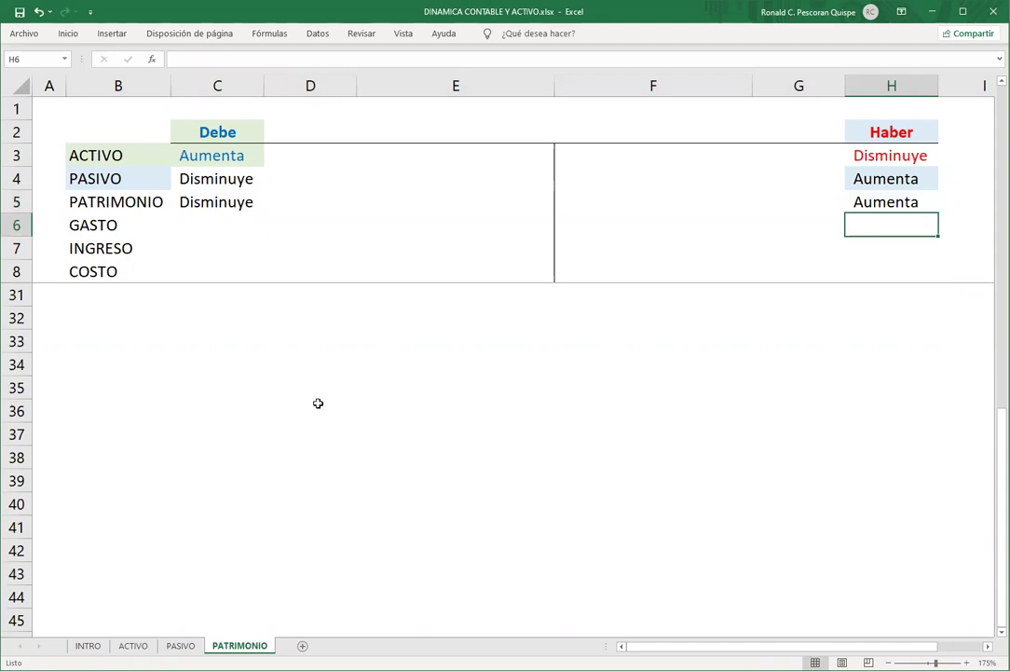
# Review the computer purchase example statement in rows 22 and 23 and its entry.
pyautogui.click(322, 404)
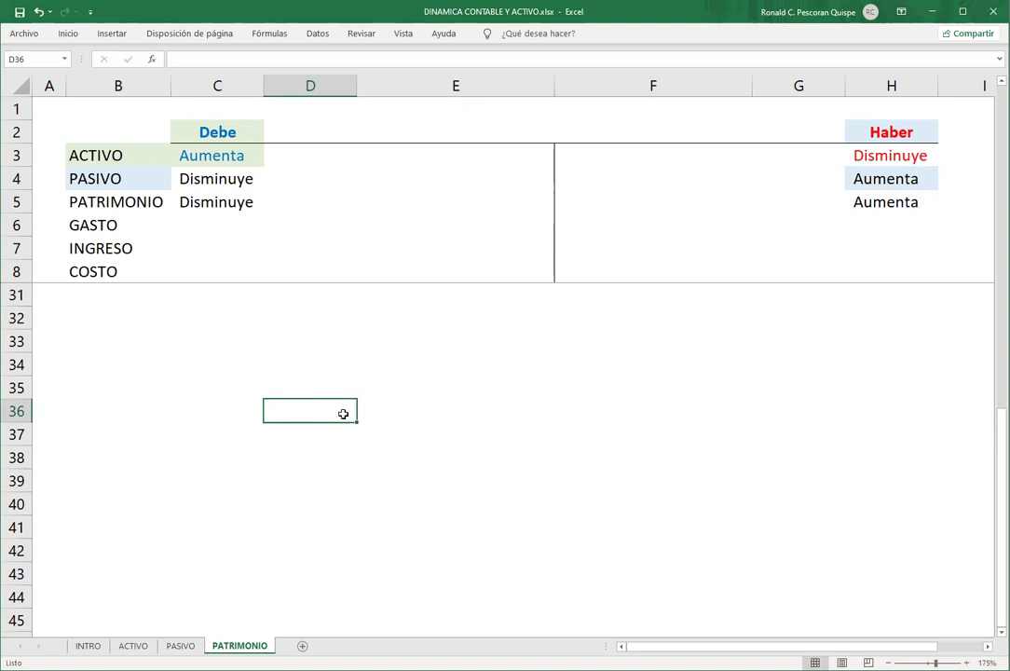
pyautogui.scroll(5, 358, 399)
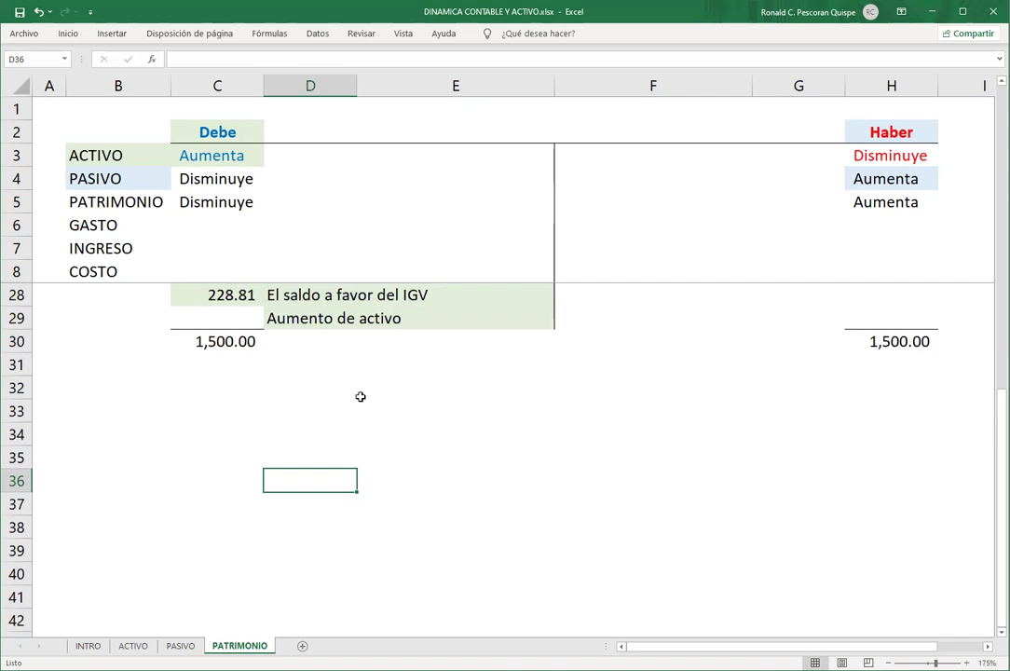
pyautogui.click(166, 434)
pyautogui.keyDown('shift'); pyautogui.click(383, 455); pyautogui.keyUp('shift')
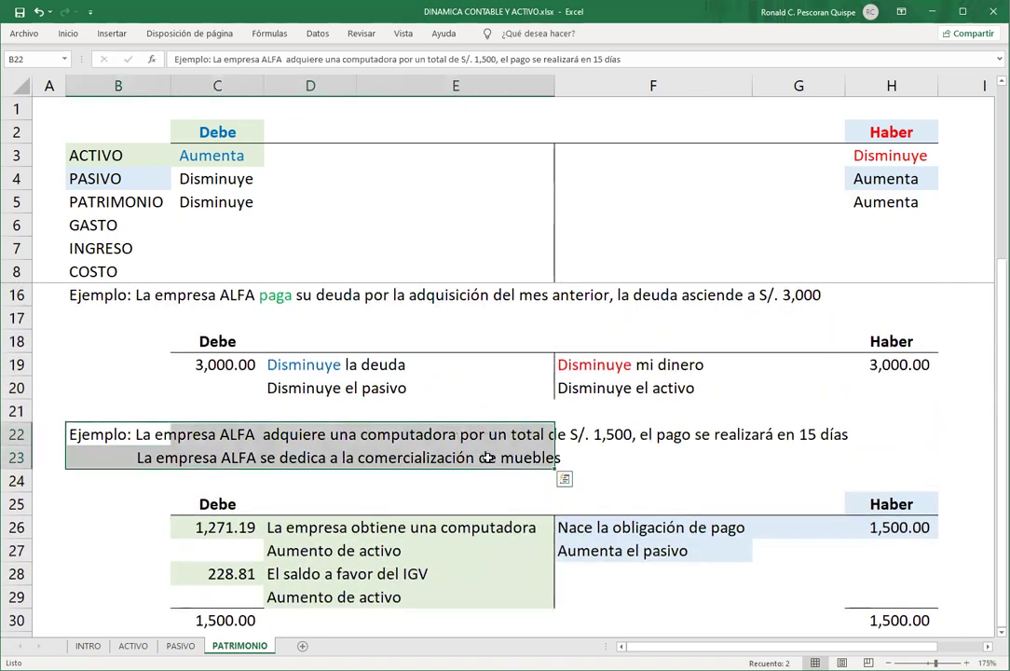
pyautogui.scroll(-2, 379, 466)
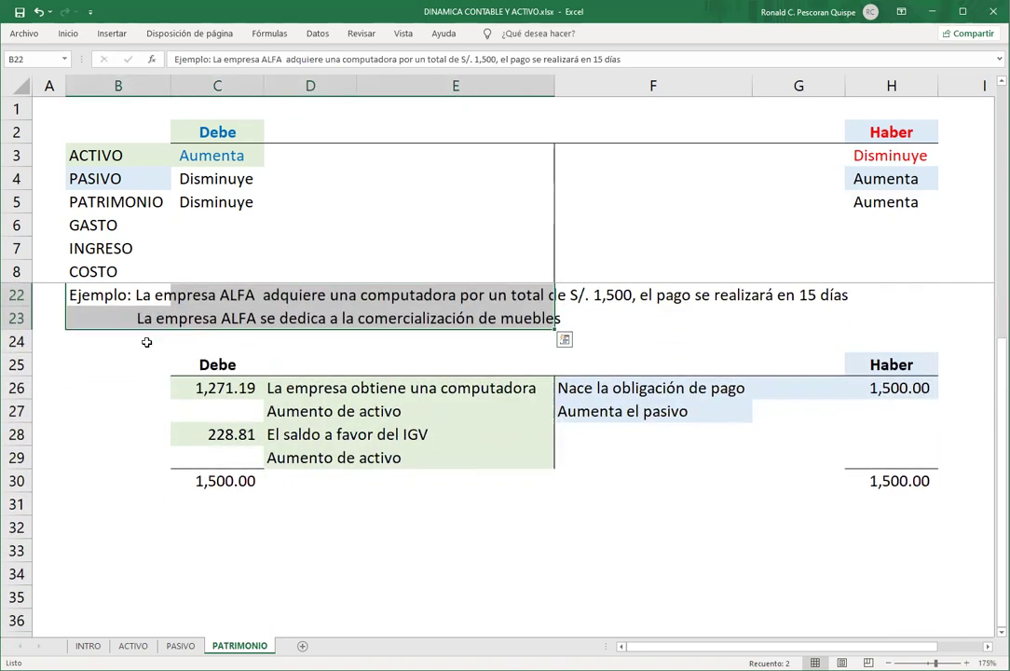
# Enter in B32 the statement "Ejemplo: Los socios A y B constituyen la empresa DINAMICA S.A. los aportes son los siguientes:".
pyautogui.click(100, 538)
pyautogui.scroll(-2, 103, 536)
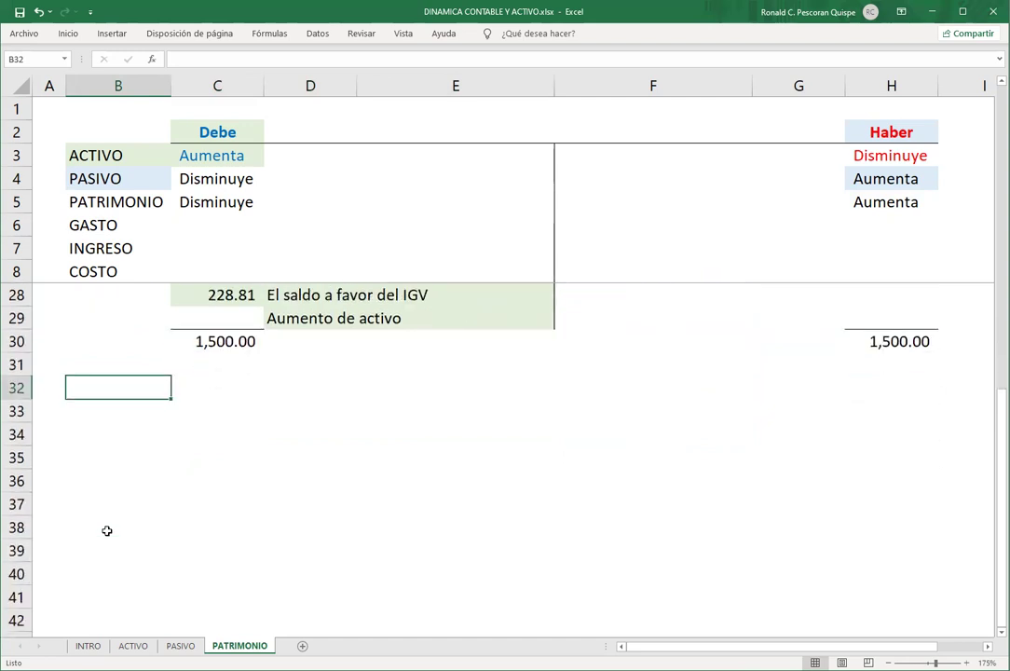
pyautogui.write('Ejemplo:')
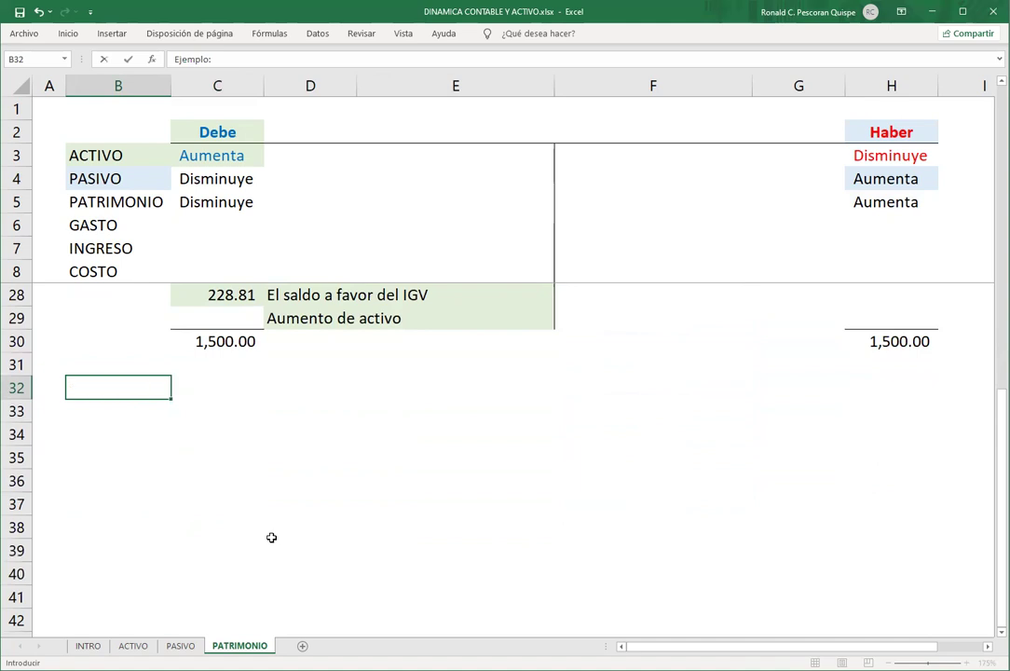
pyautogui.scroll(-1, 285, 536)
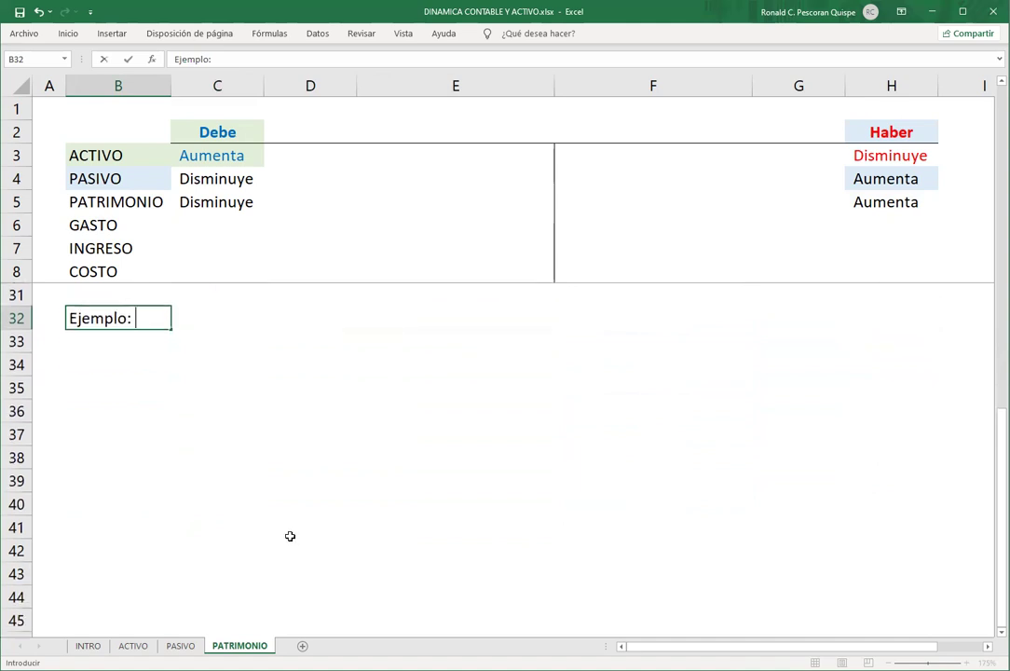
pyautogui.write('Los soci')
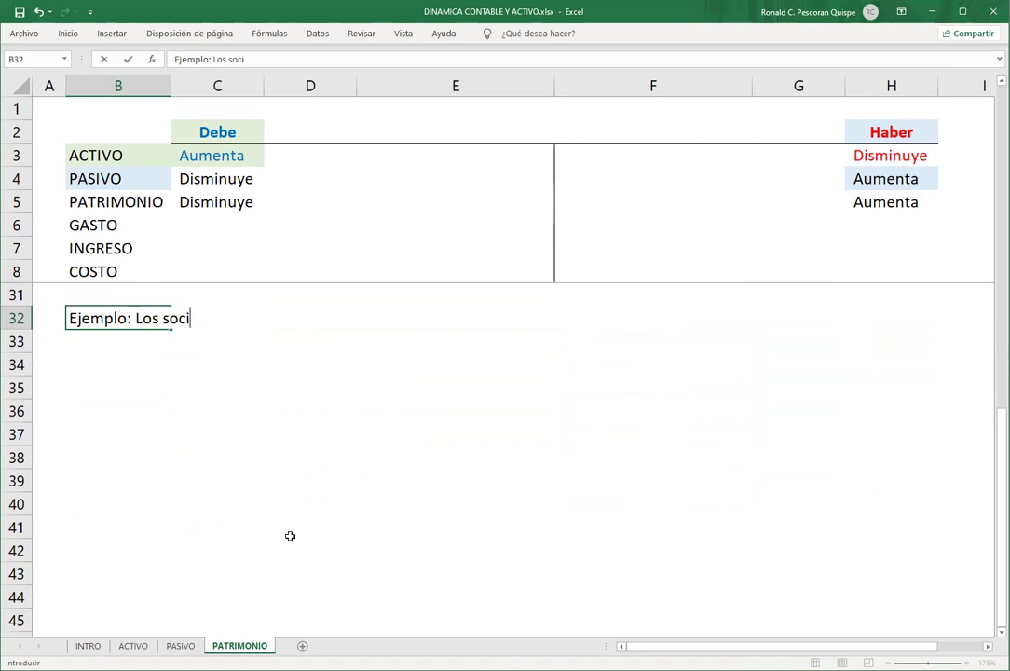
pyautogui.write('os A y B ')
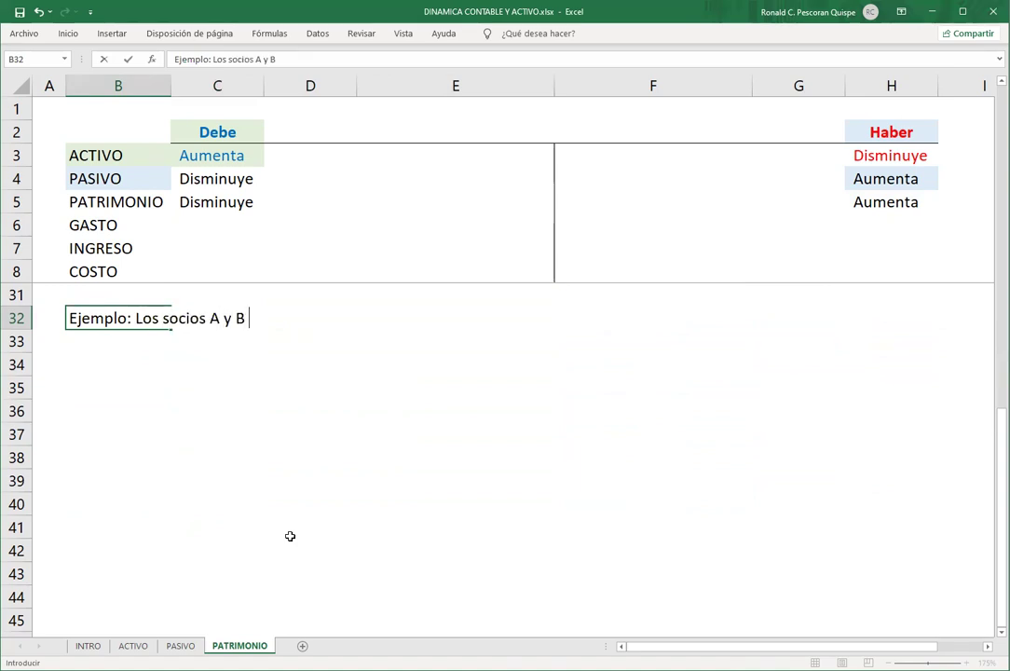
pyautogui.write('constituen')
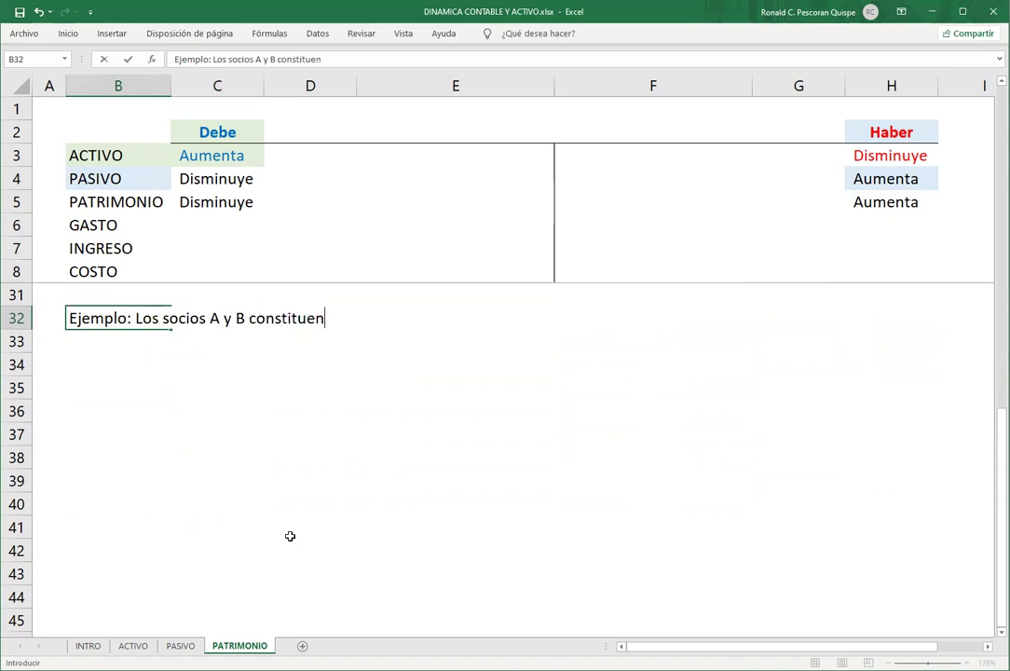
pyautogui.press('BackSpace')
pyautogui.press('BackSpace')
pyautogui.write('yen la empresa DINAMICA S.A.')
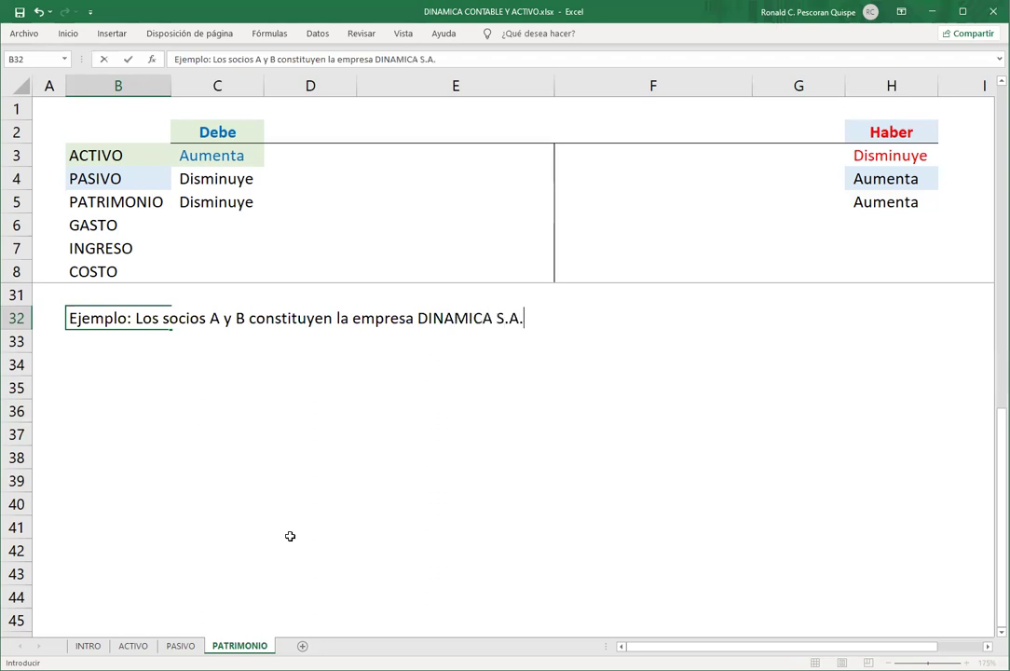
pyautogui.write(' los aportes ')
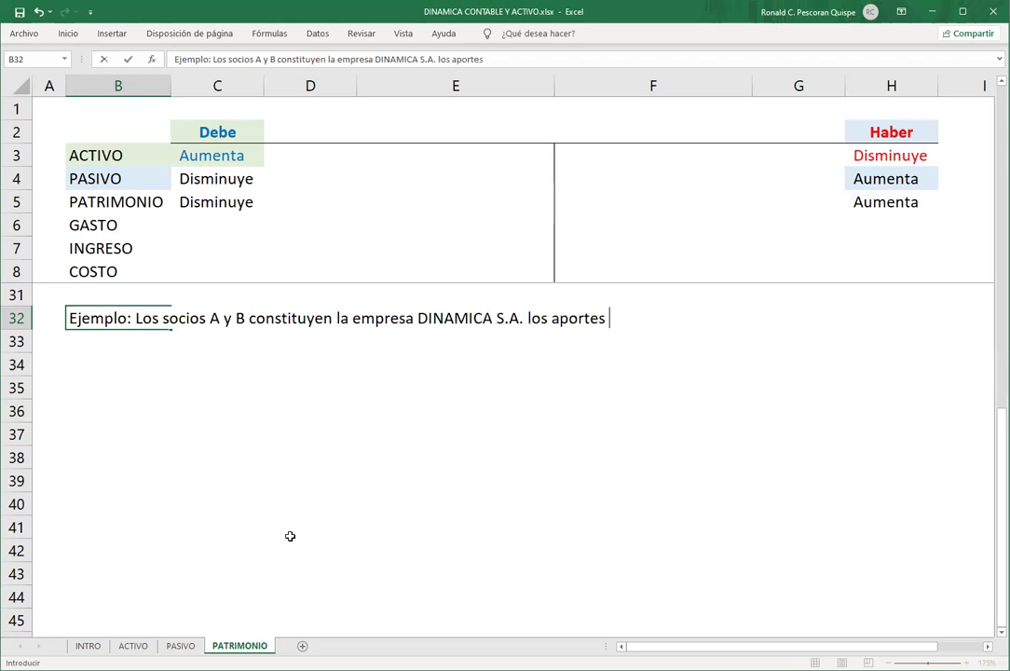
pyautogui.write('son los siguientes:')
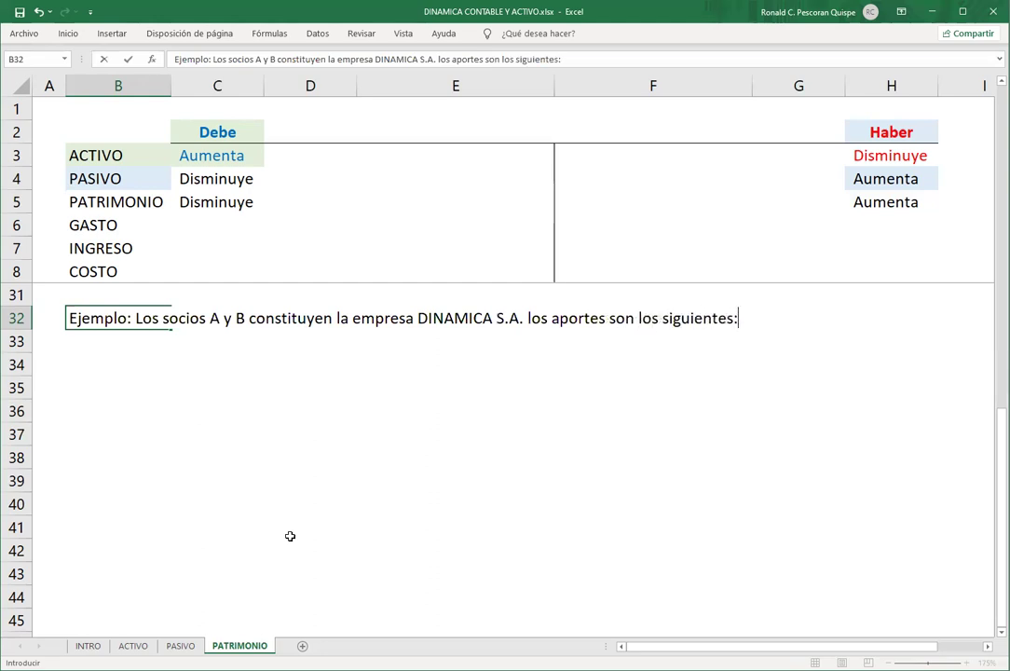
pyautogui.press('Return')
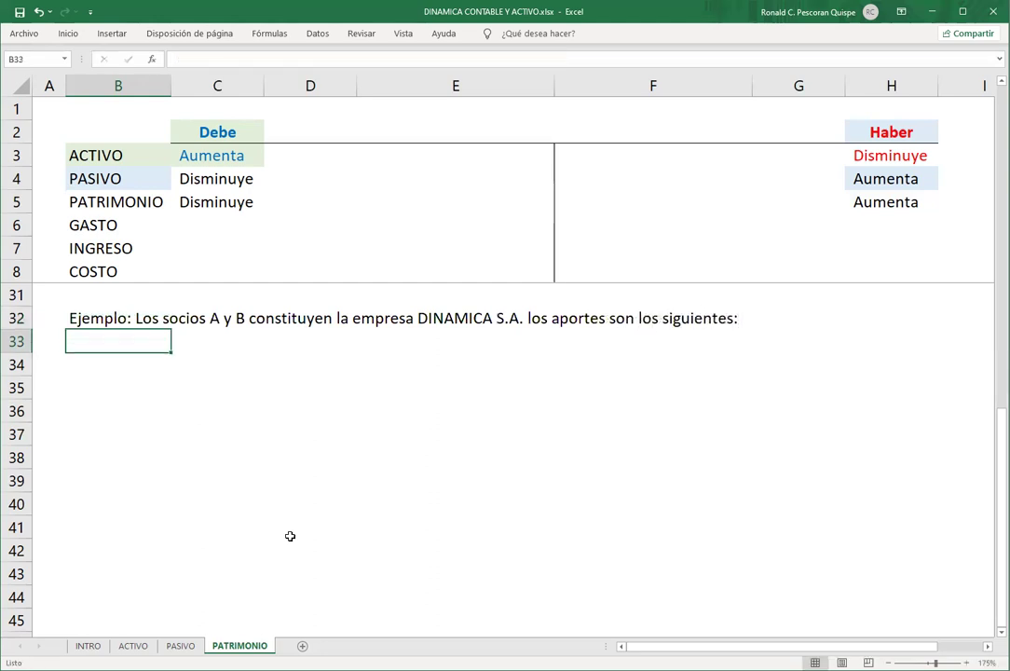
# Label the first contributor as "Socio A:" in cell C33, below the example statement.
pyautogui.click(192, 352)
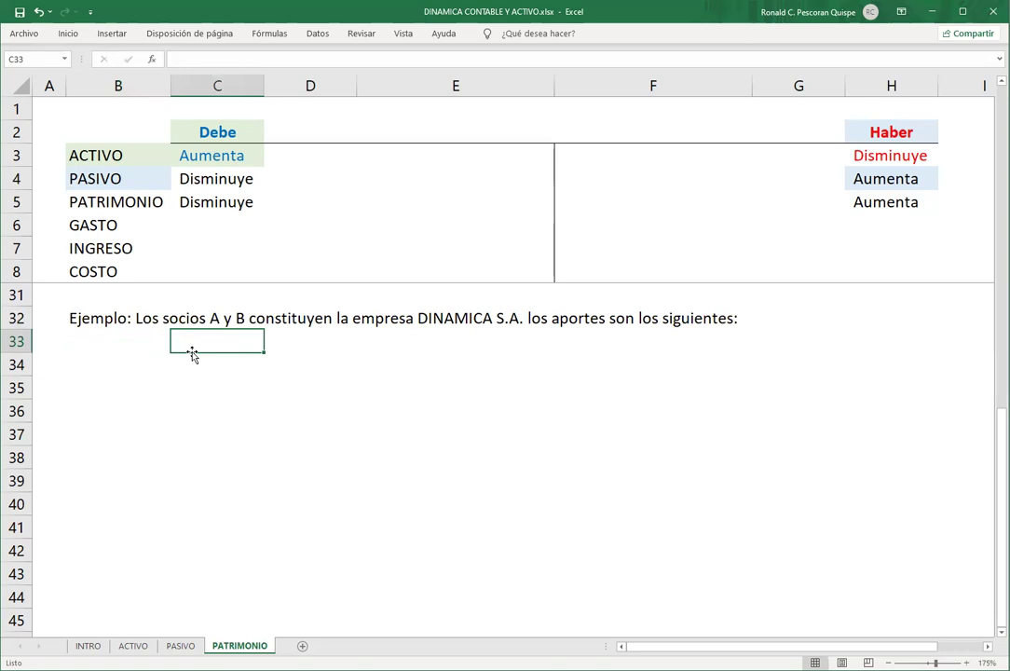
pyautogui.write('Socio A:')
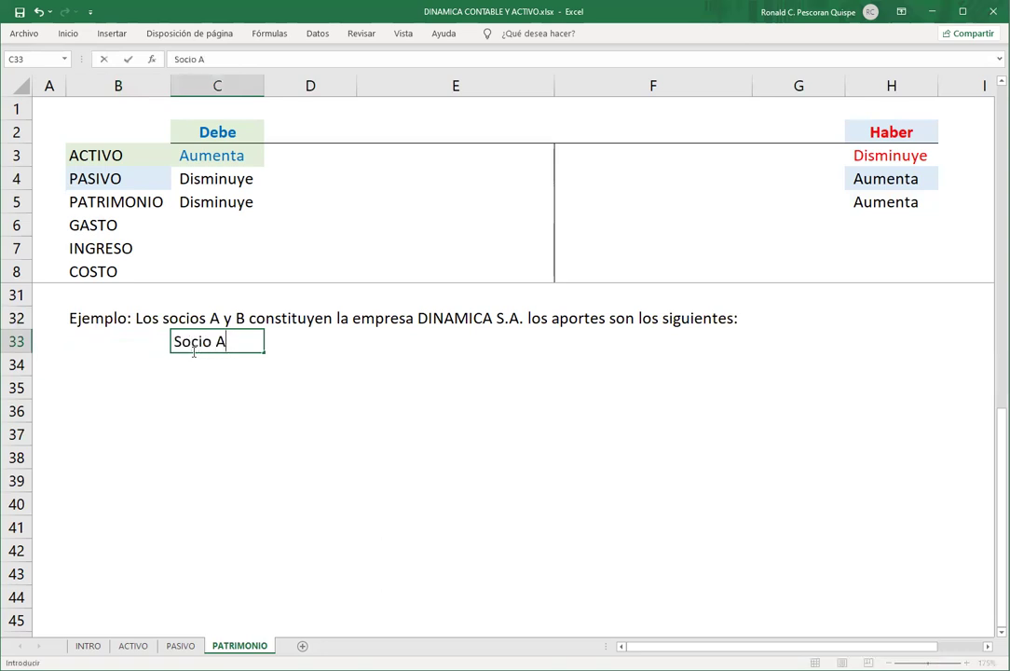
pyautogui.press('Return')
pyautogui.press('Up')
pyautogui.press('Right')
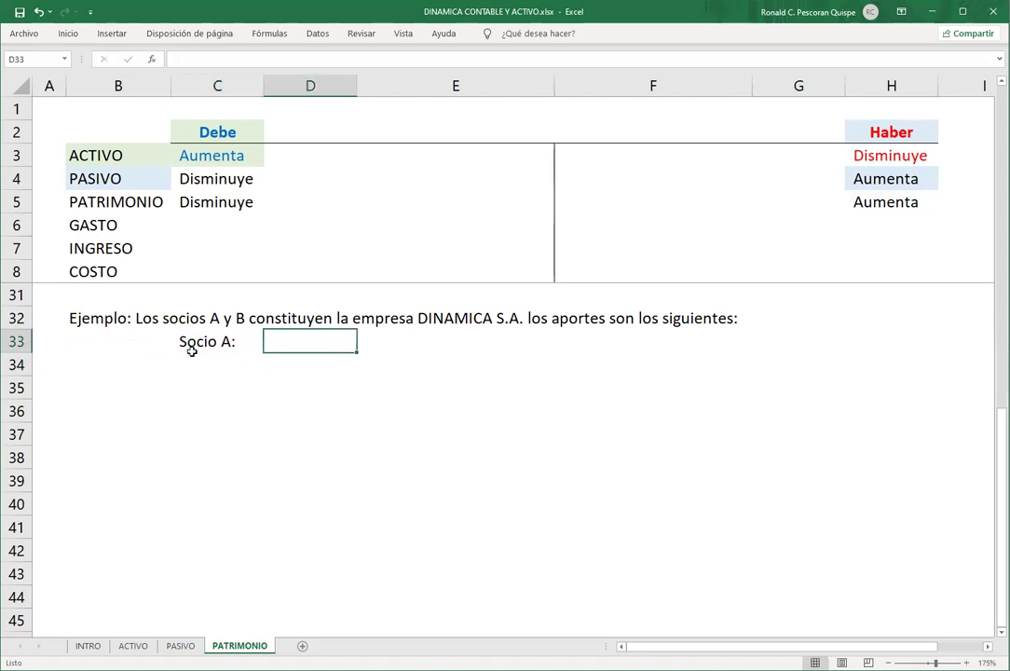
# Complete Socio A's description with "Aporta" in D33 and "Maquinarias" in E33.
pyautogui.write('Aporta')
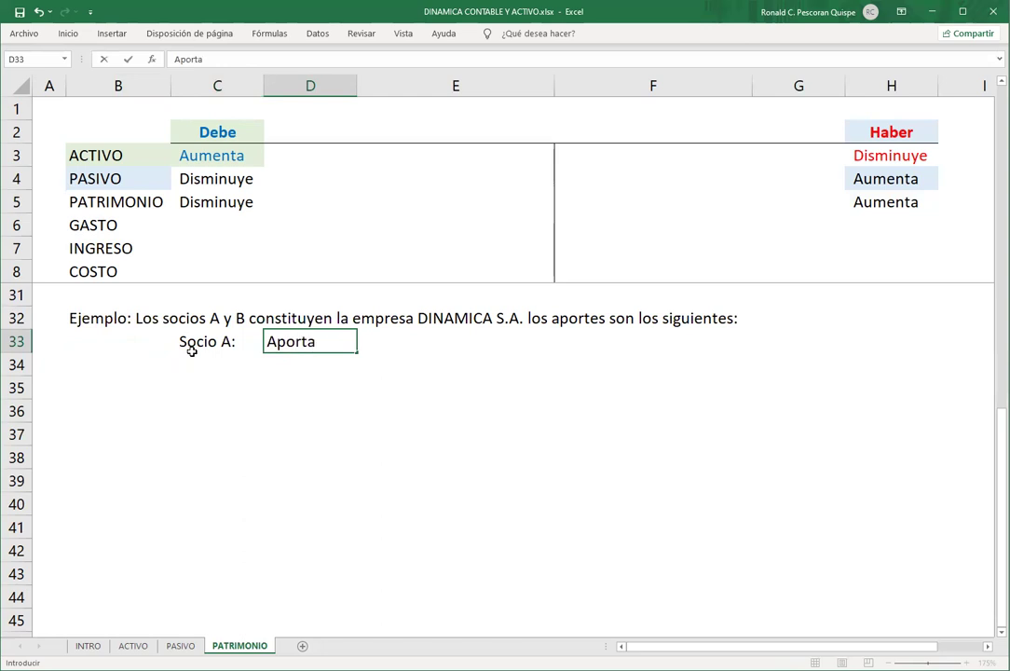
pyautogui.press('Return')
pyautogui.press('Up')
pyautogui.press('Right')
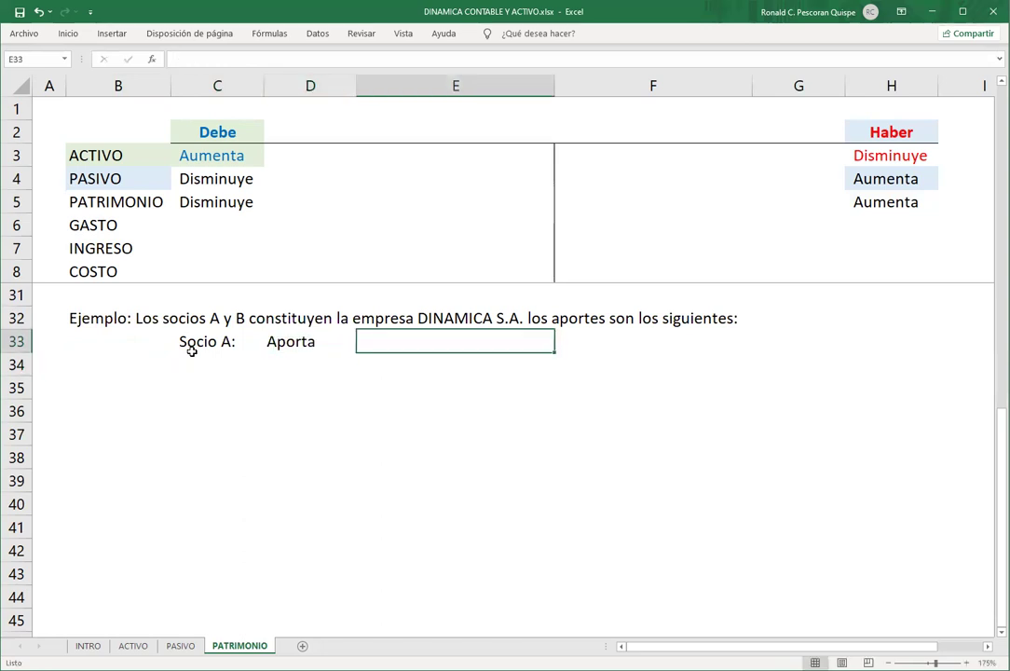
pyautogui.write('MAqui')
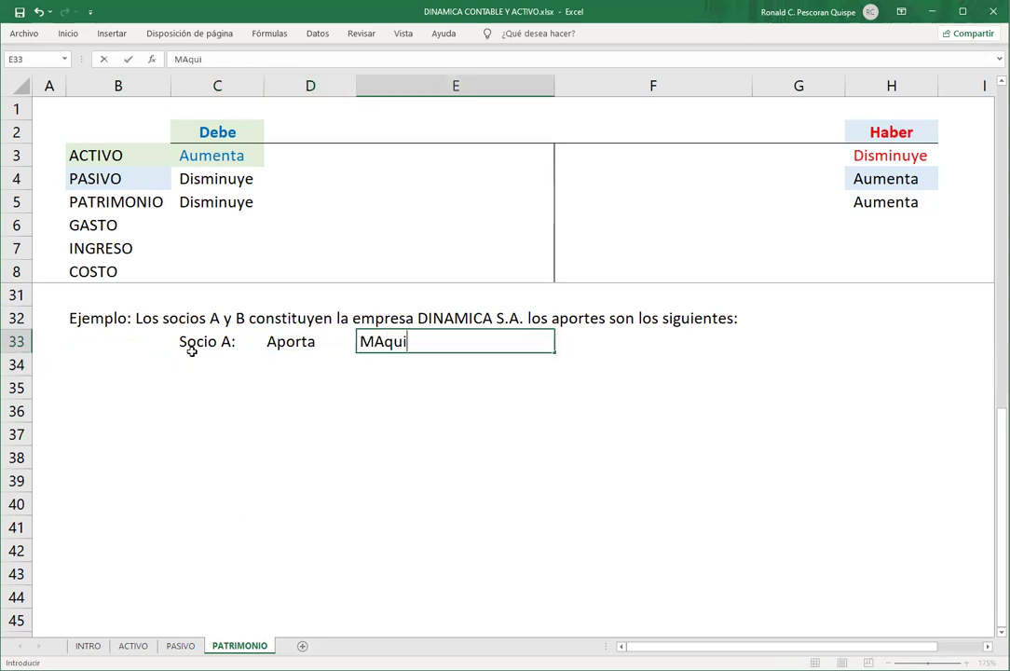
pyautogui.write('ria')
pyautogui.press('BackSpace')
pyautogui.press('BackSpace')
pyautogui.press('BackSpace')
pyautogui.press('BackSpace')
pyautogui.write('inarias')
pyautogui.press('Return')
pyautogui.press('Up')
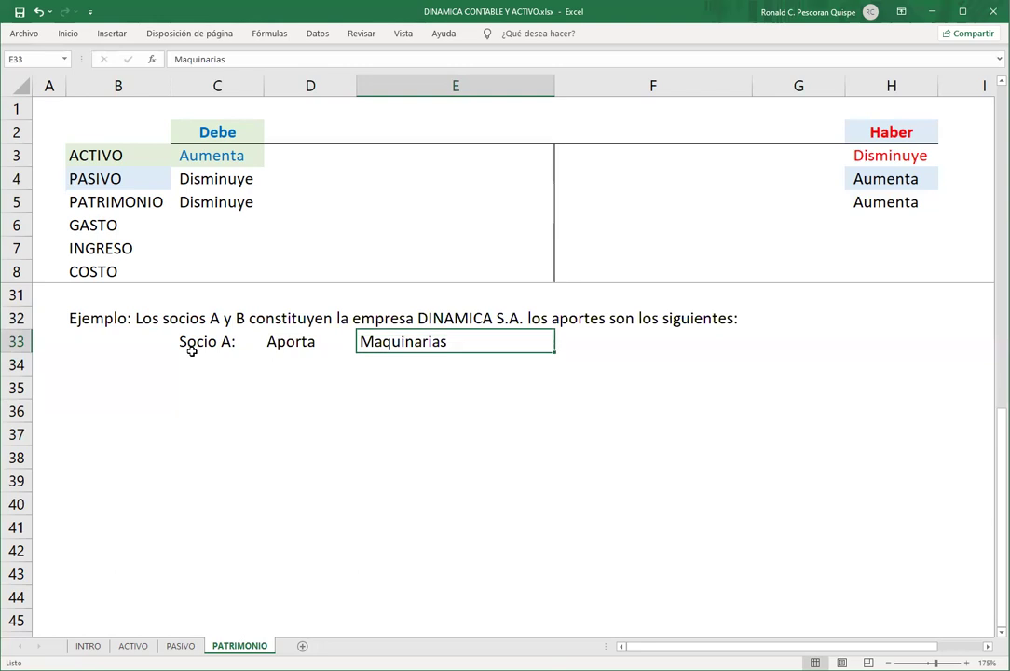
pyautogui.press('Right')
# Enter Socio A's contribution amount as "S/. 150,000" in F33.
pyautogui.write('S/. 150,0000')
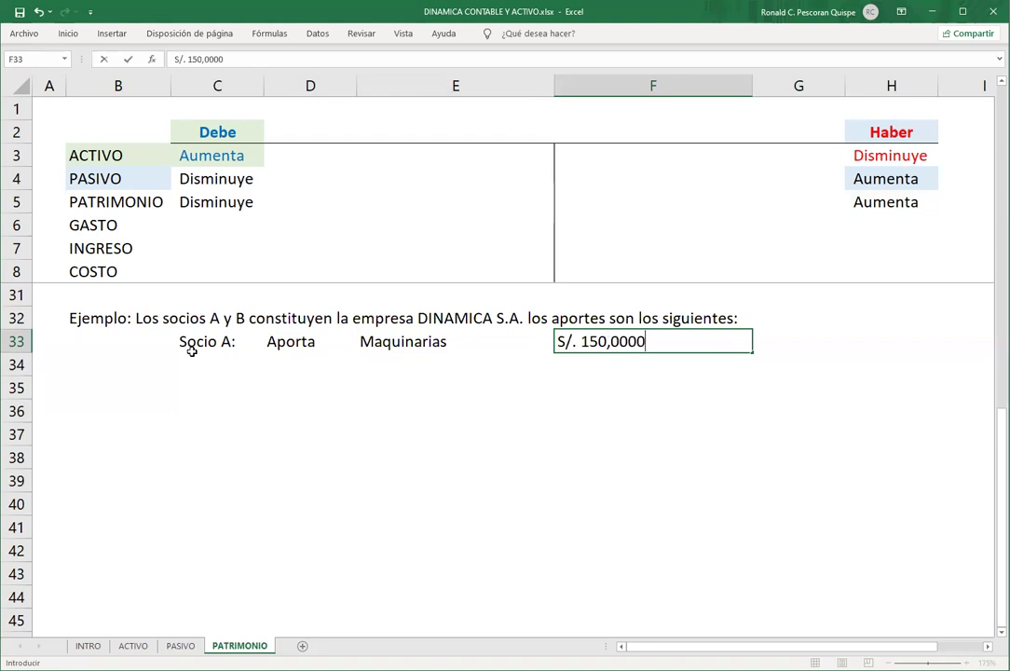
pyautogui.press('BackSpace')
pyautogui.press('Return')
pyautogui.press('Up')
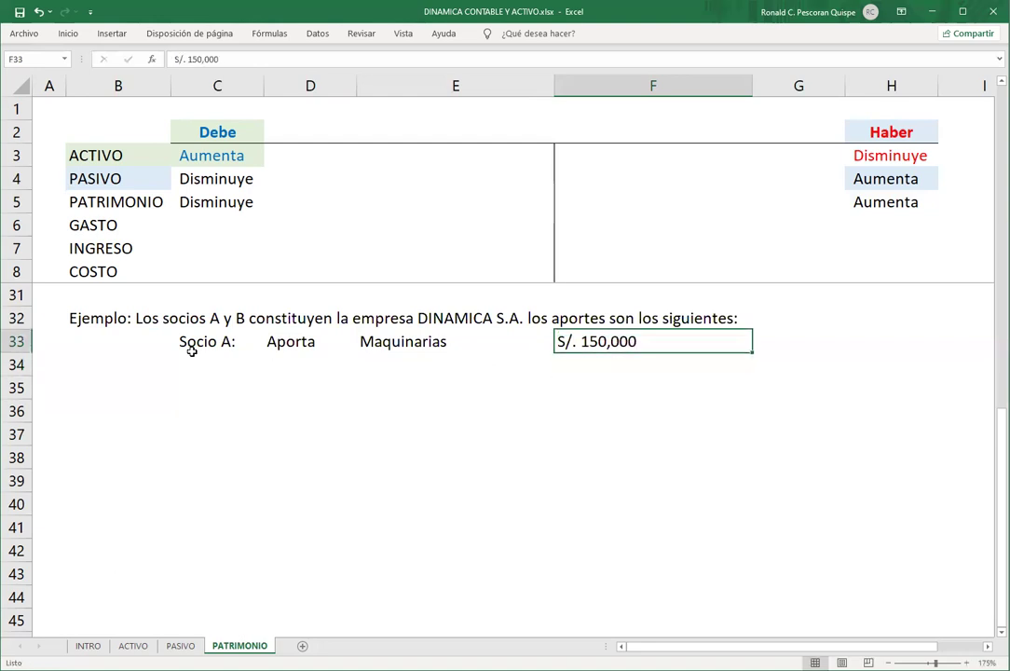
# Set Socio A's amount in F33 to the number 150000 and apply the thousands-separator accounting format.
pyautogui.write('150000')
pyautogui.press('Return')
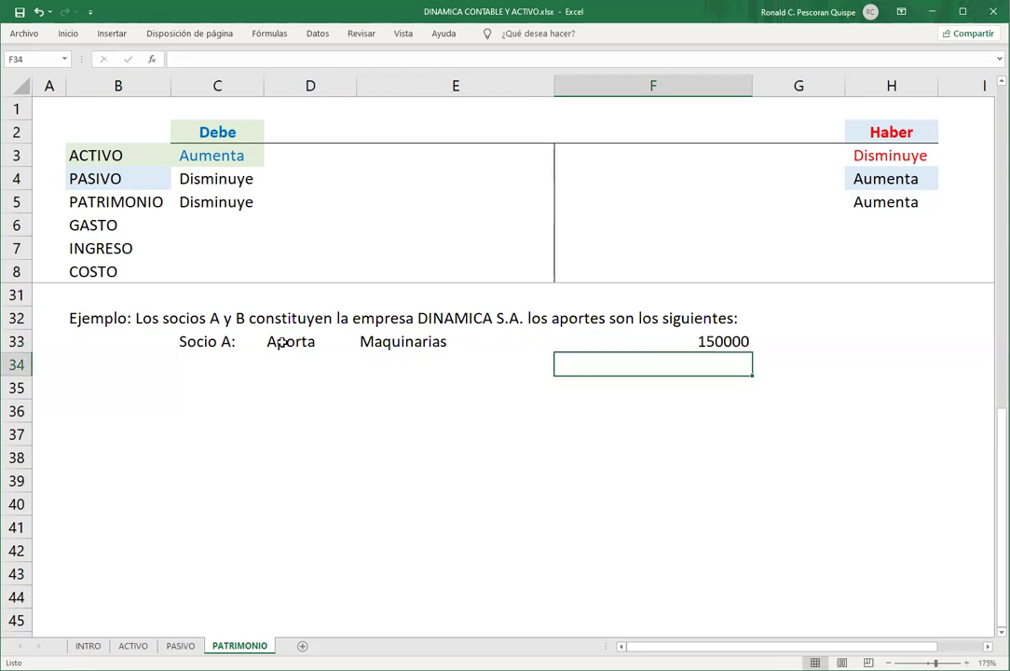
pyautogui.click(609, 343)
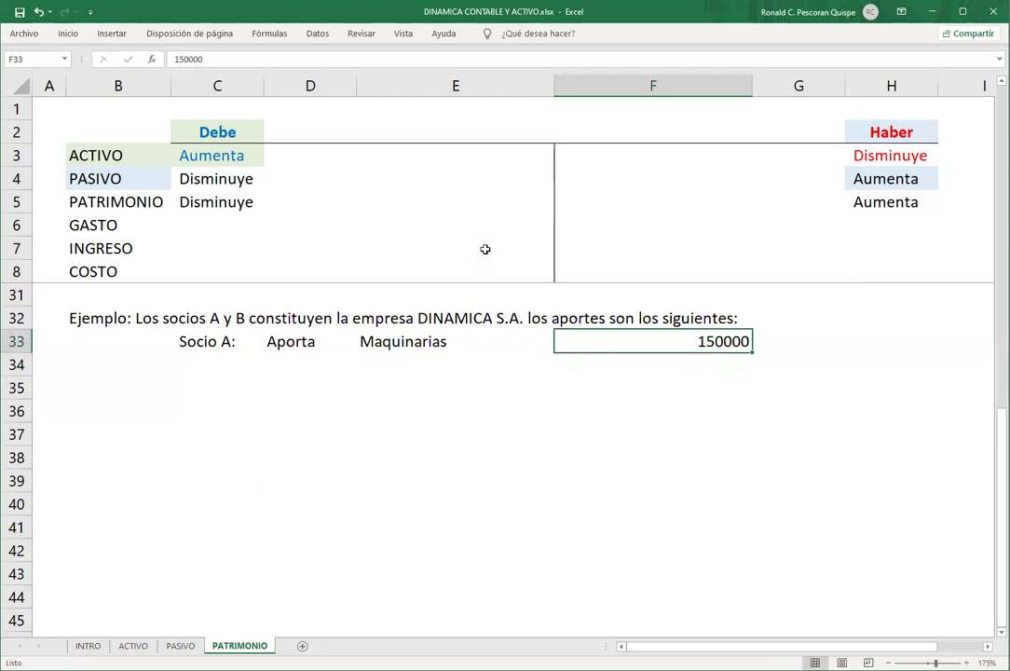
pyautogui.click(67, 34)
pyautogui.click(517, 79)
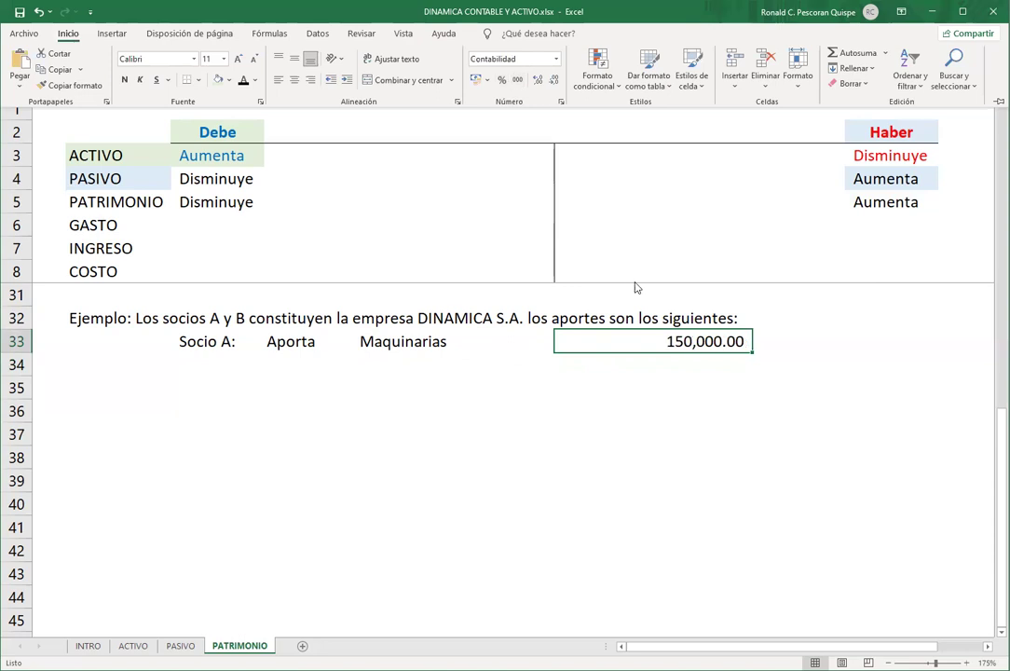
pyautogui.click(657, 386)
# Copy the "Socio A:" label from C33 into C34 and change it to "Socio B:".
pyautogui.click(191, 342)
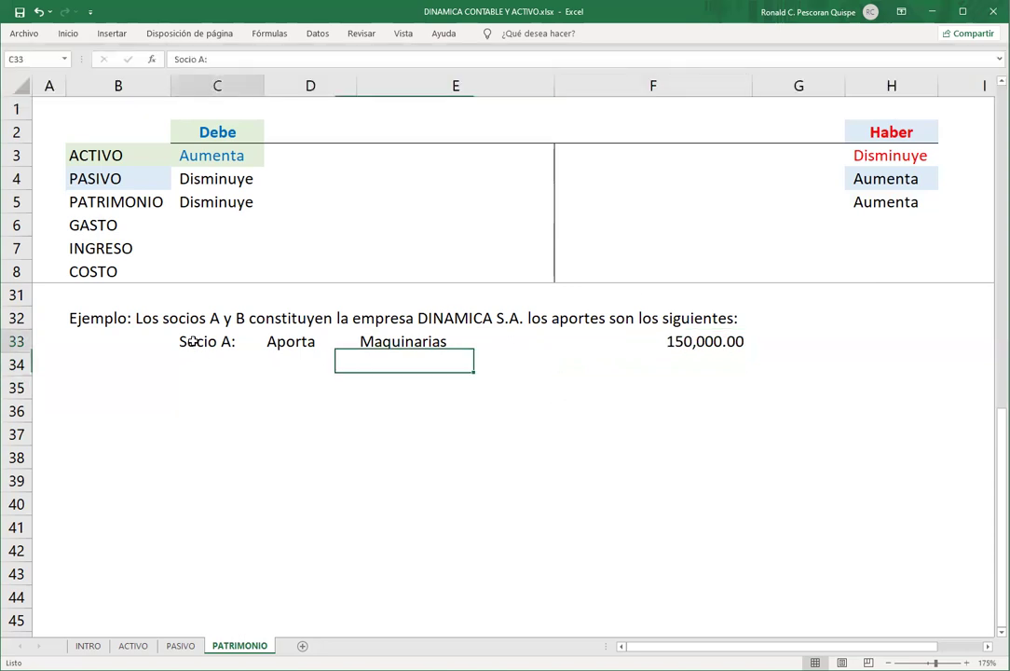
pyautogui.hotkey('ctrl', 'c')
pyautogui.click(216, 360)
pyautogui.hotkey('ctrl', 'v')
pyautogui.doubleClick(217, 364)
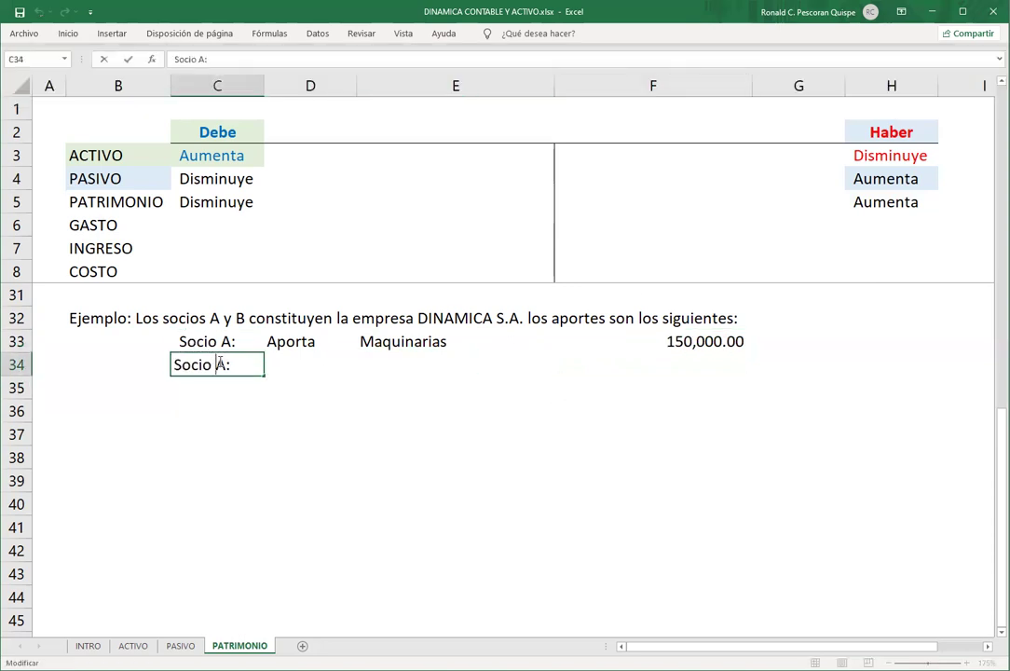
pyautogui.press('Delete')
pyautogui.write('B')
pyautogui.press('Return')
# Complete Socio B's description with "Aporta" in D34 and "Dinero" in E34.
pyautogui.press('Up')
pyautogui.press('Right')
pyautogui.write('Aport')
pyautogui.press('Return')
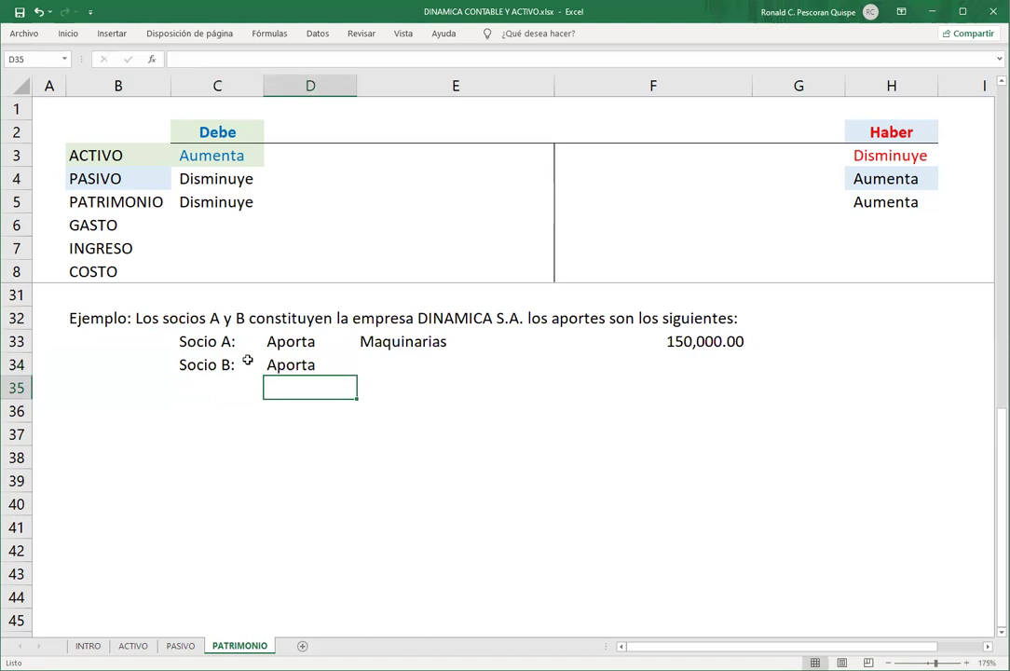
pyautogui.press('Up')
pyautogui.press('Right')
pyautogui.write('Dinero')
pyautogui.press('Return')
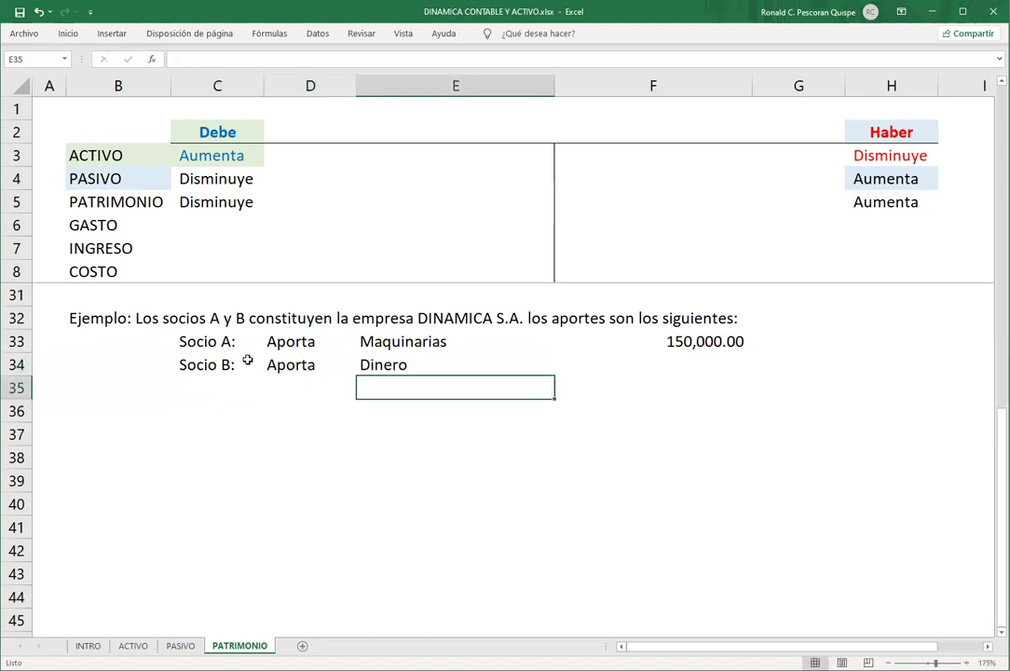
# Enter 100000 as Socio B's contribution amount in F34.
pyautogui.press('Up')
pyautogui.press('Right')
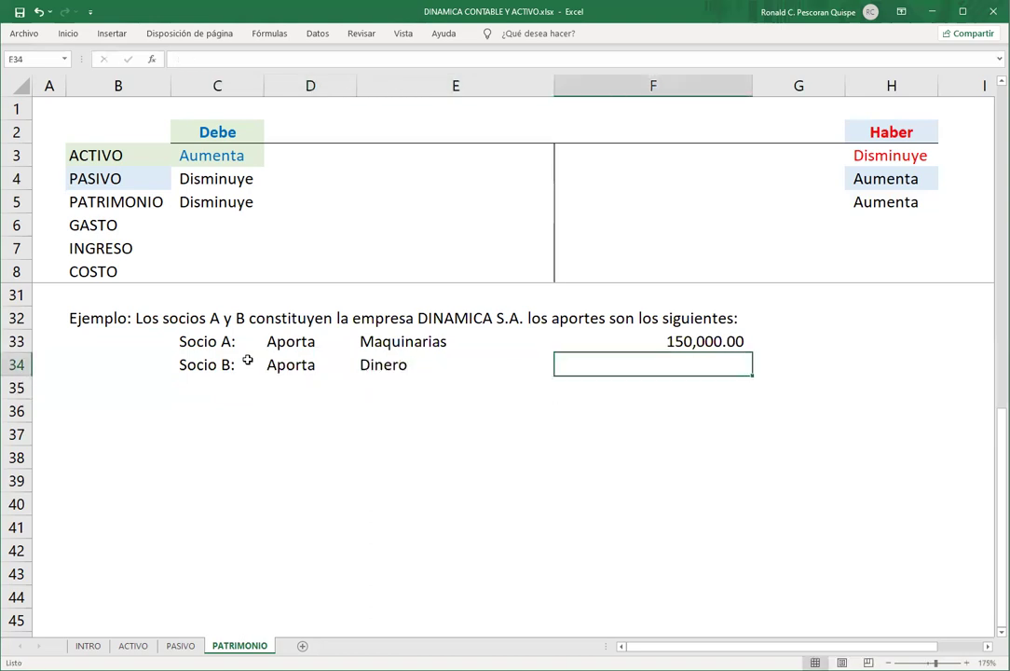
pyautogui.write('1000000')
pyautogui.press('Return')
pyautogui.press('Up')
pyautogui.press('Down')
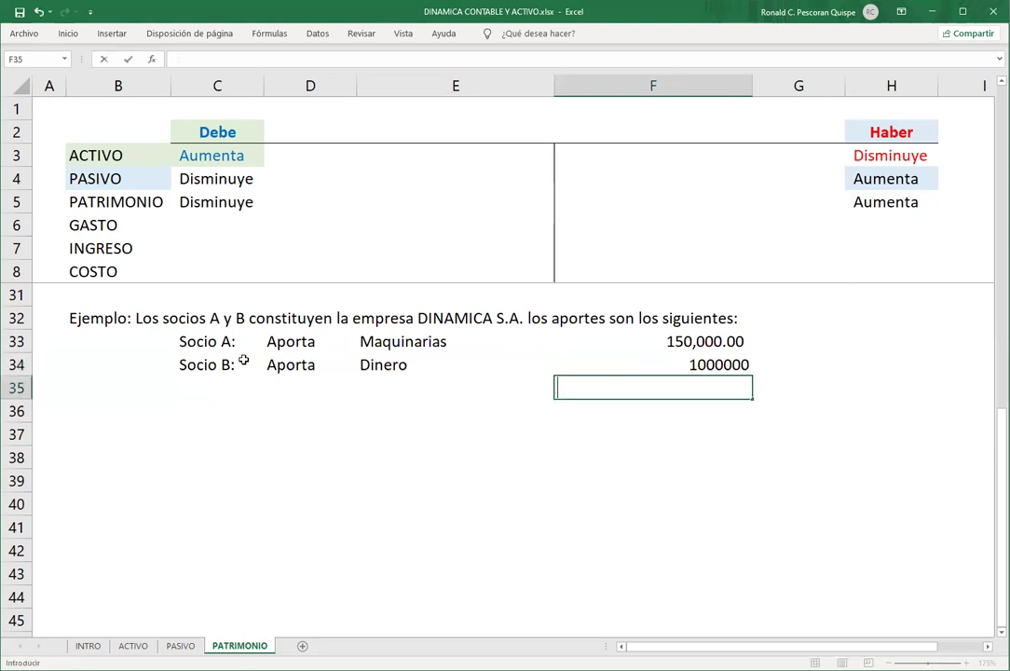
pyautogui.press('Down')
pyautogui.press('Up')
pyautogui.press('Up')
pyautogui.press('F2')
pyautogui.press('BackSpace')
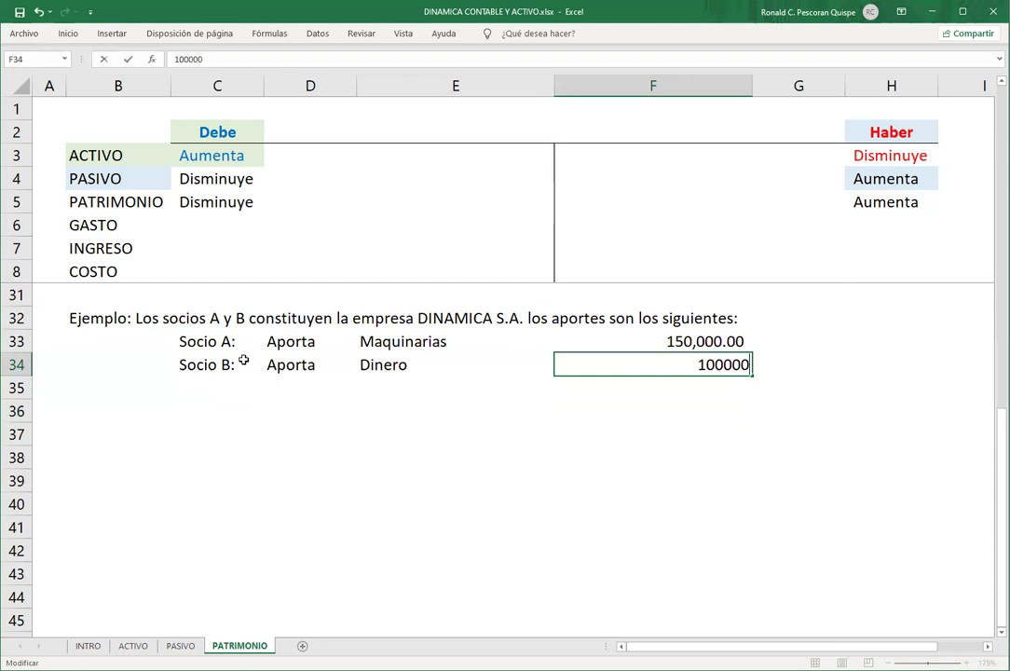
pyautogui.press('Return')
pyautogui.press('Up')
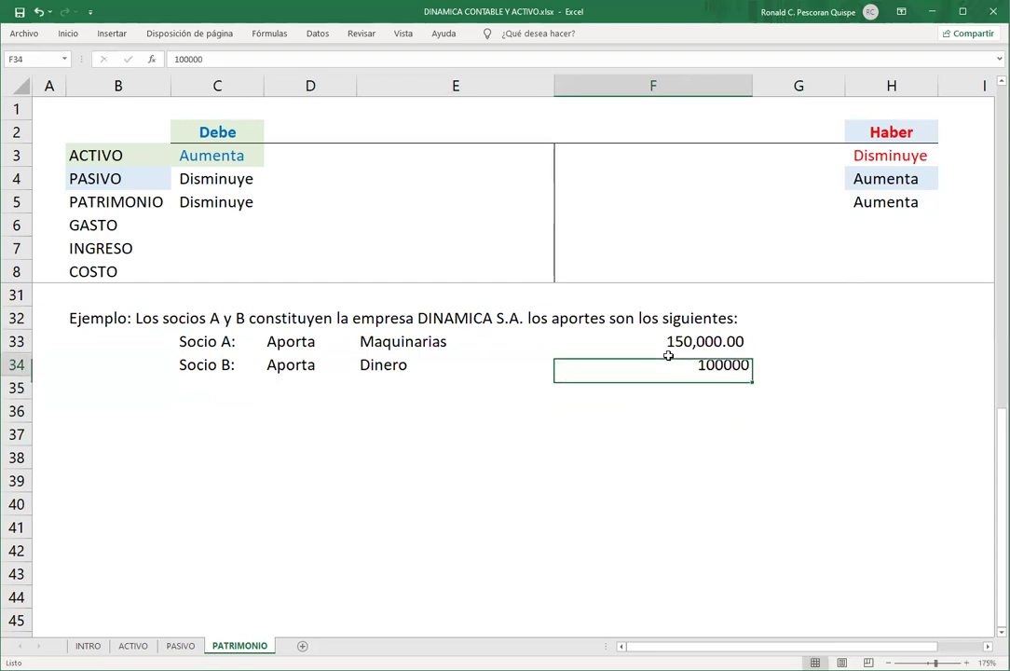
# Apply the thousands-separator accounting format to Socio B's amount in F34.
pyautogui.click(69, 34)
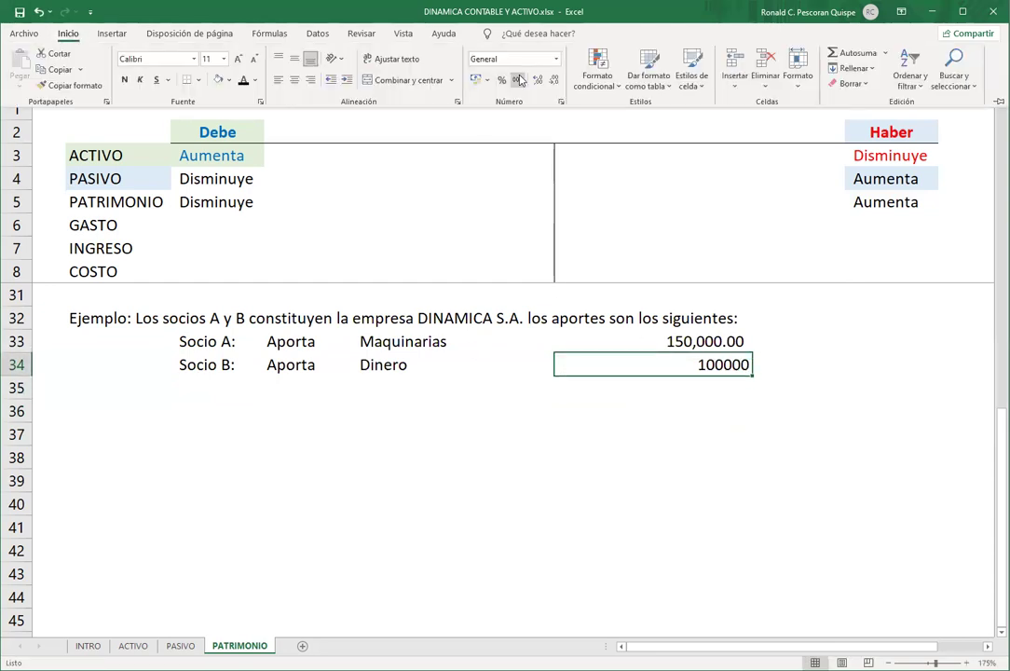
pyautogui.click(517, 79)
pyautogui.click(611, 458)
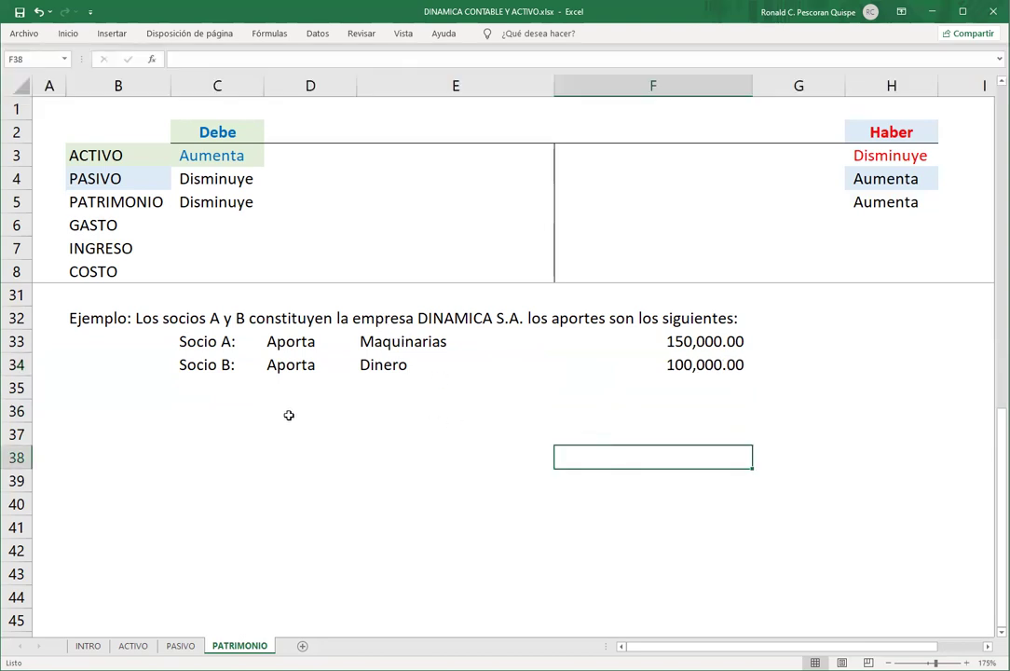
# Copy the computer purchase example's Debe/Haber account, including its totals row, and paste it at C36 below the partners' contributions.
pyautogui.scroll(3, 424, 463)
pyautogui.moveTo(196, 364); pyautogui.dragTo(892, 470)
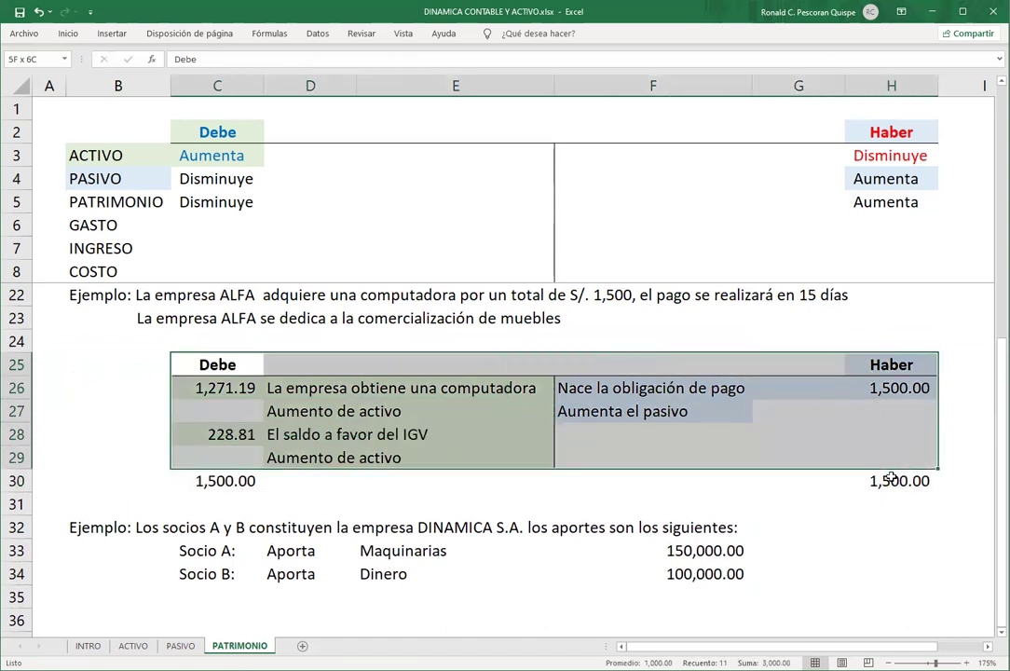
pyautogui.hotkey('ctrl', 'c')
pyautogui.scroll(-4, 209, 357)
pyautogui.click(203, 337)
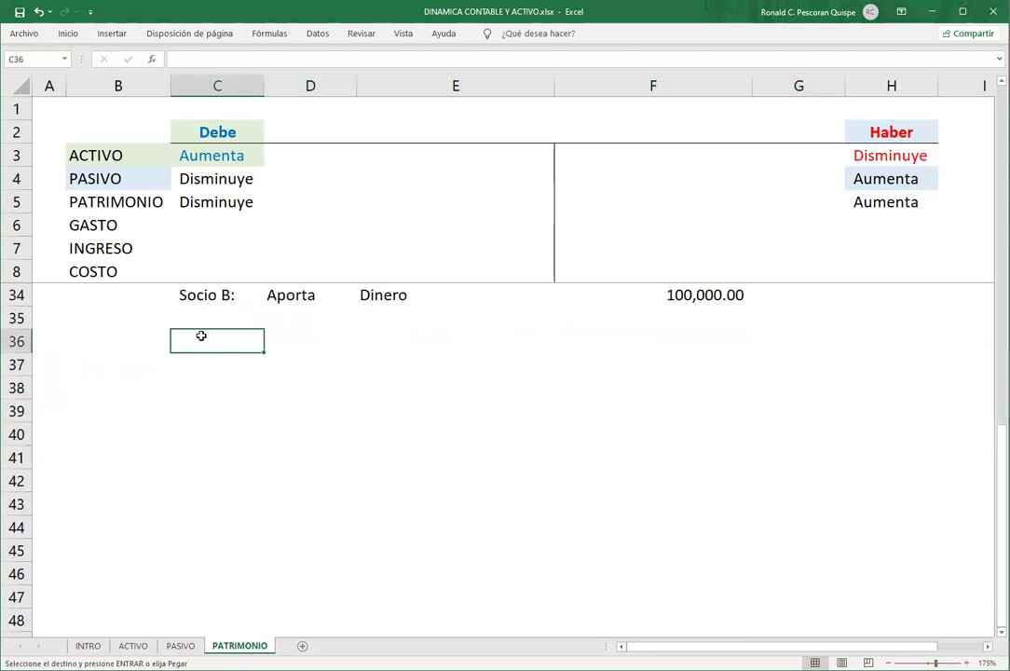
pyautogui.hotkey('ctrl', 'v')
# Clear the contents and fill colour of C37:H40 in the copied account, and remove the fill from its Haber heading in H36.
pyautogui.moveTo(596, 401); pyautogui.dragTo(886, 424)
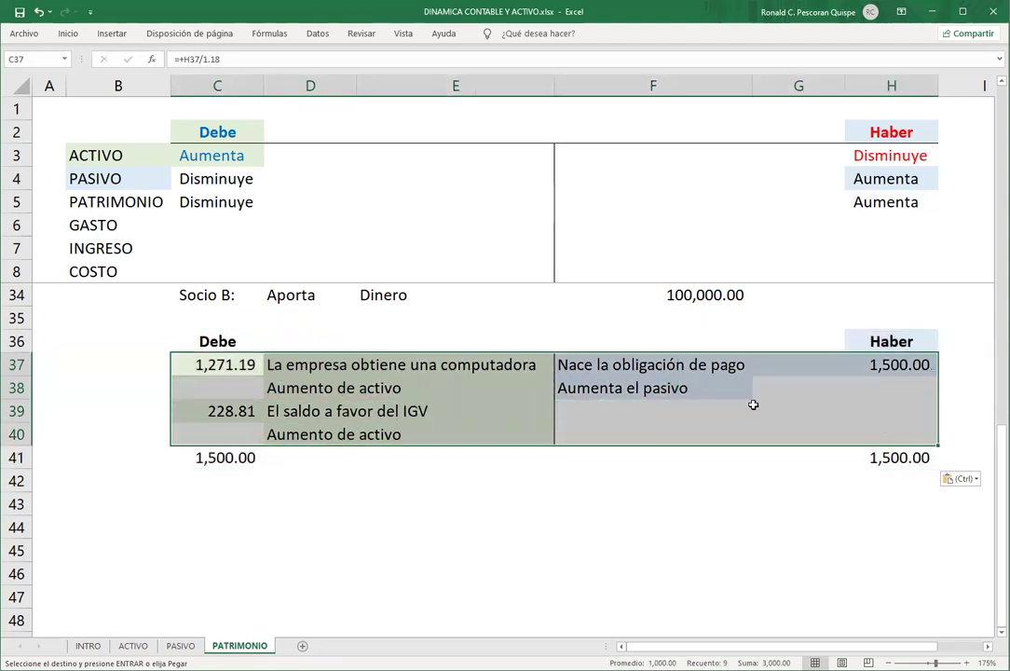
pyautogui.press('Delete')
pyautogui.click(68, 33)
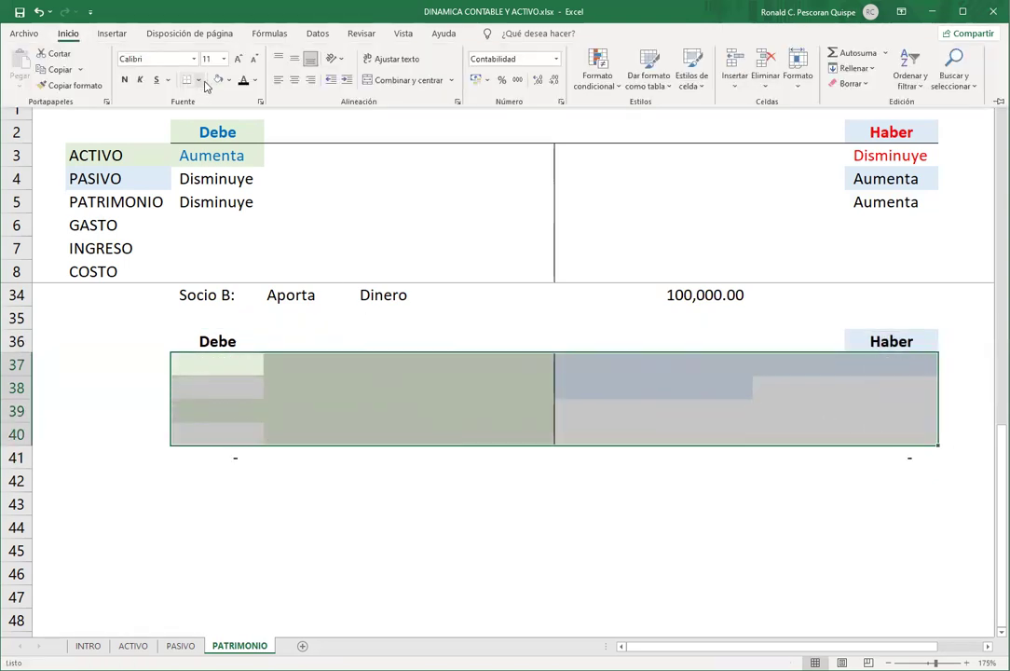
pyautogui.click(577, 457)
pyautogui.click(870, 341)
pyautogui.press('F4')
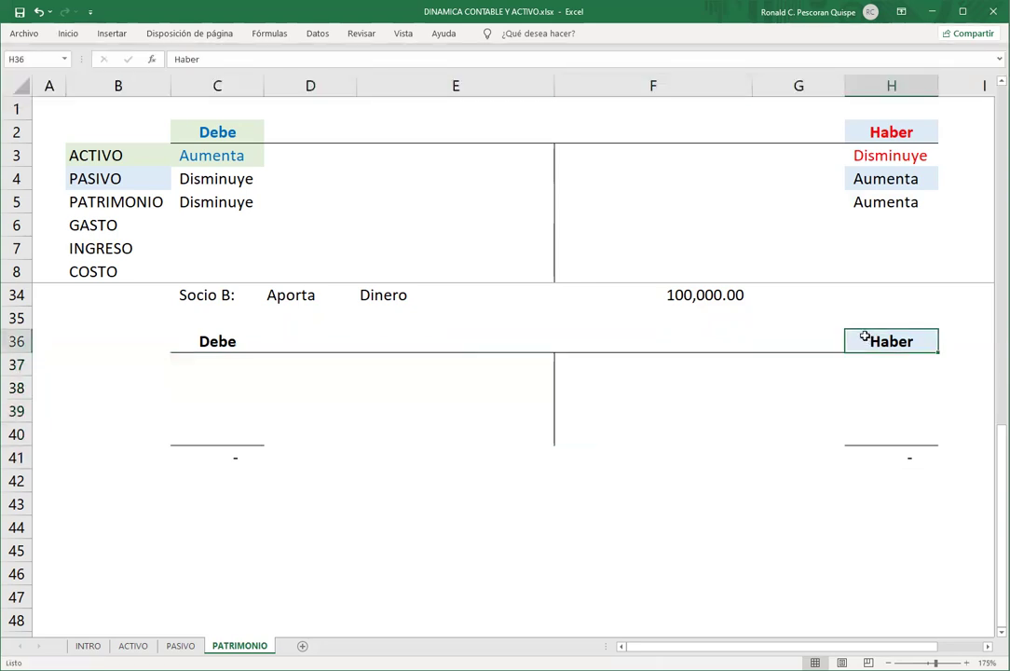
pyautogui.click(79, 37)
pyautogui.click(652, 411)
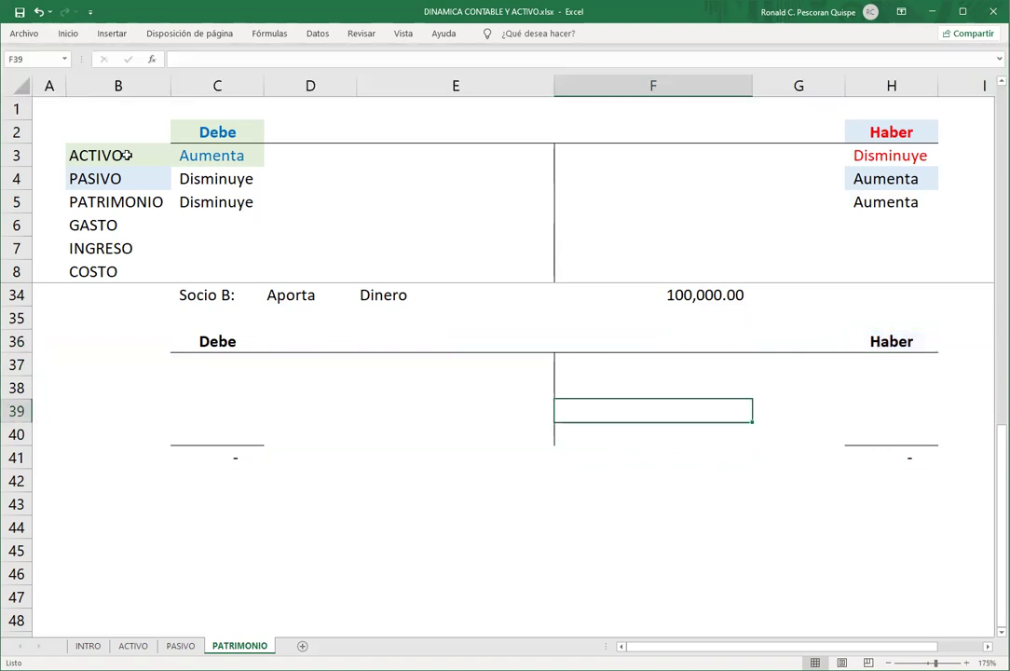
# Review the Debe and Haber rules table, focusing on how PATRIMONIO increases under Haber.
pyautogui.moveTo(107, 131); pyautogui.dragTo(865, 202)
pyautogui.scroll(1, 674, 467)
pyautogui.click(559, 519)
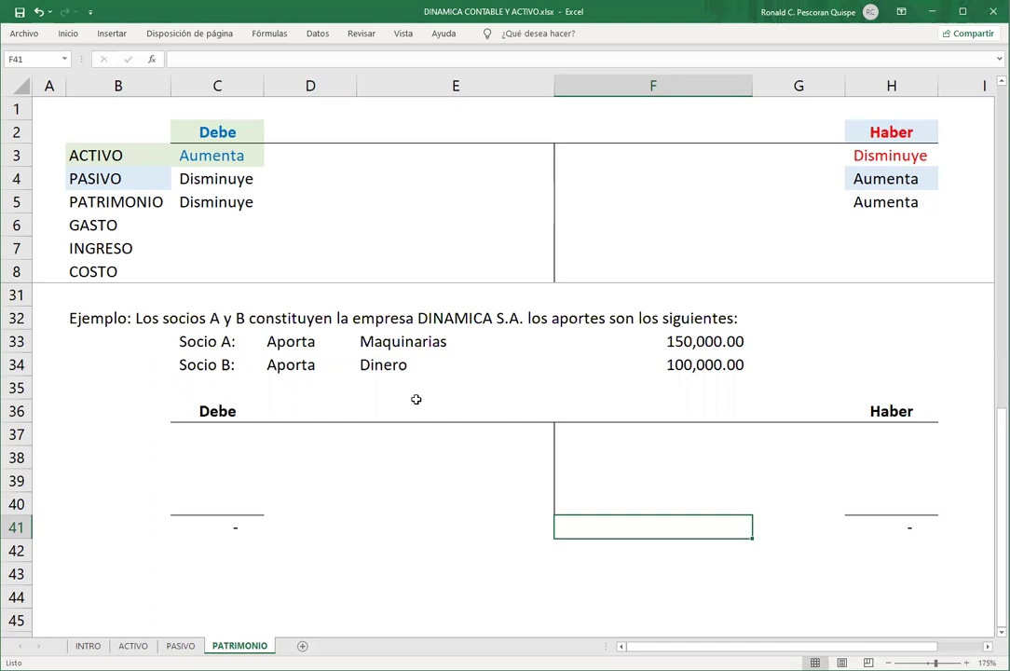
pyautogui.click(82, 199)
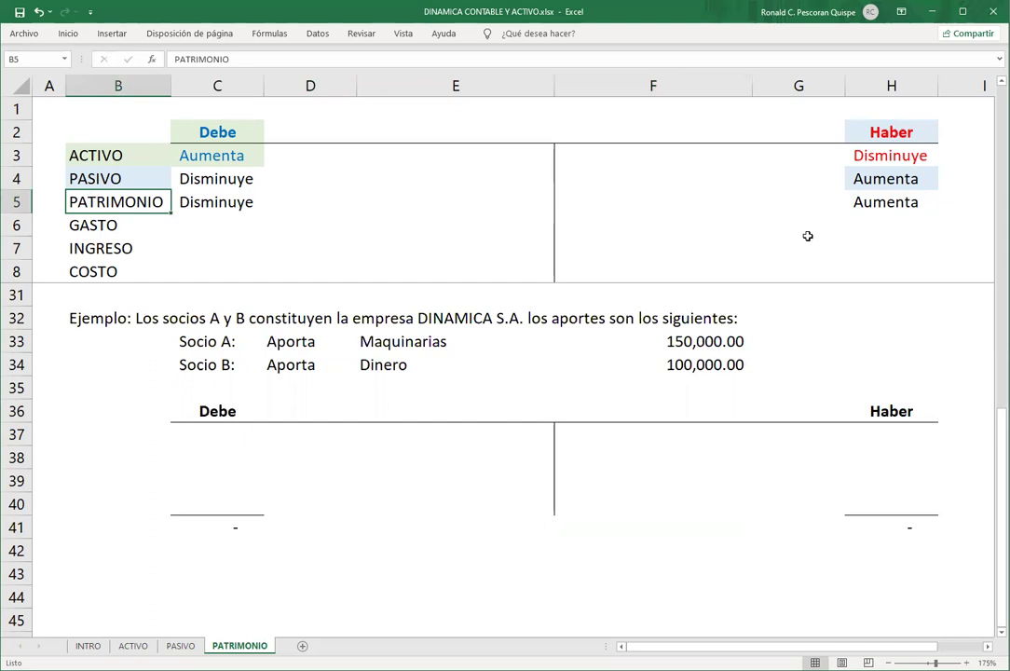
pyautogui.keyDown('ctrl'); pyautogui.click(882, 201); pyautogui.keyUp('ctrl')
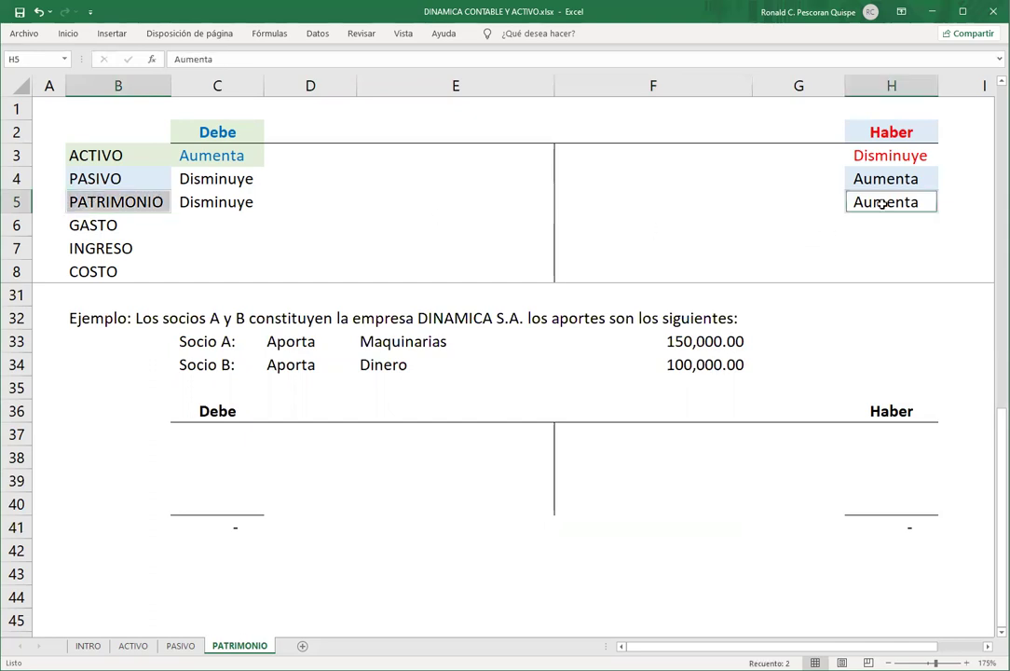
pyautogui.keyDown('ctrl'); pyautogui.click(900, 133); pyautogui.keyUp('ctrl')
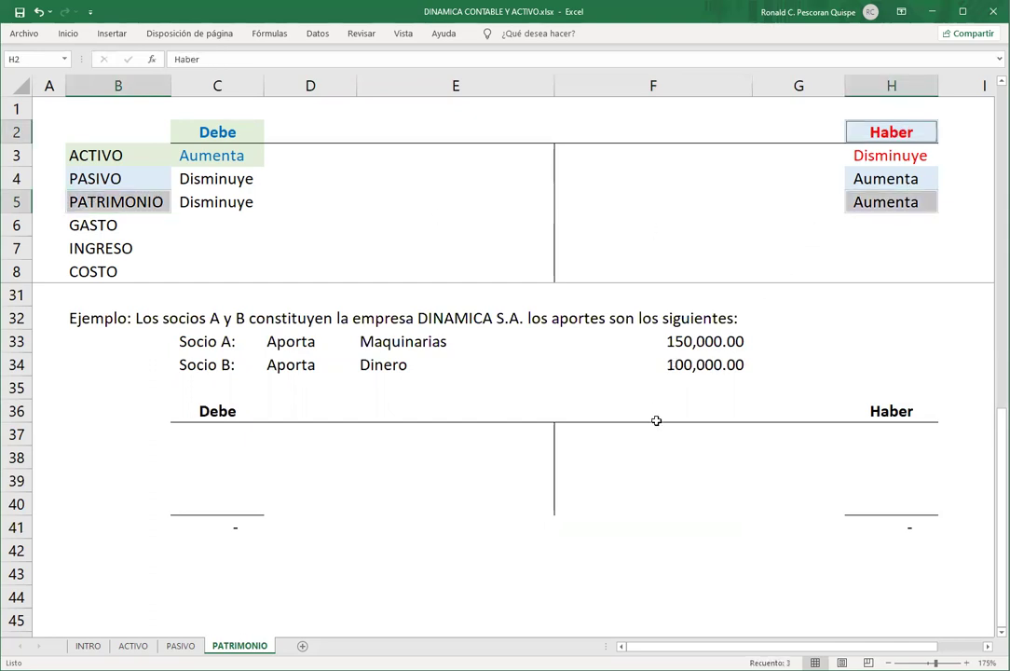
# Enter "Aporte de los accionistas" in F37 on the Haber side of the new account.
pyautogui.click(642, 448)
pyautogui.click(643, 435)
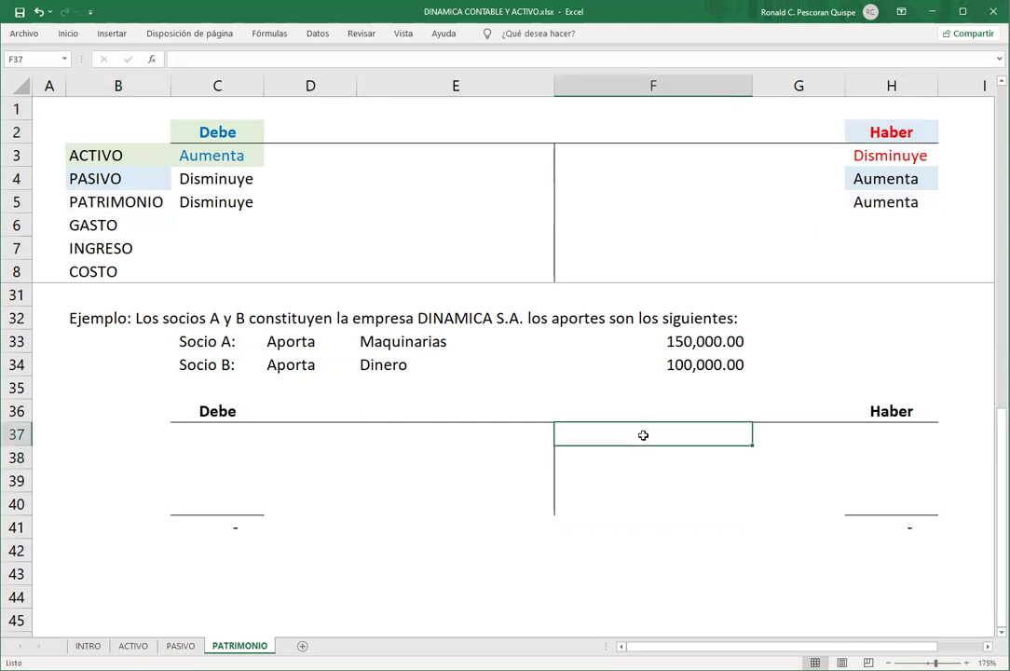
pyautogui.write('Apor')
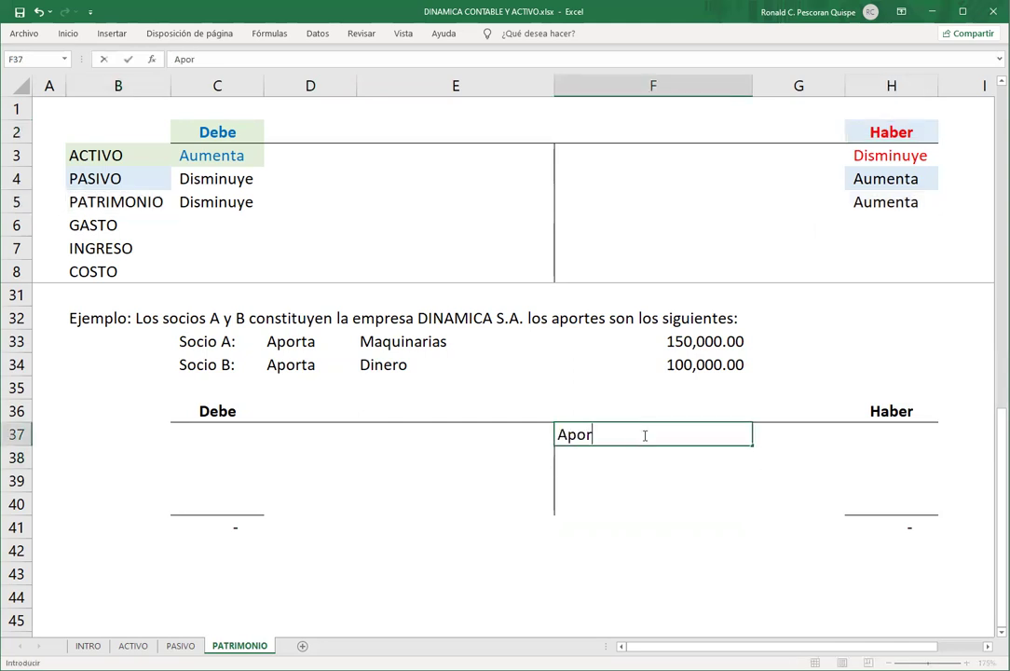
pyautogui.write('te de los accionistas')
pyautogui.press('Return')
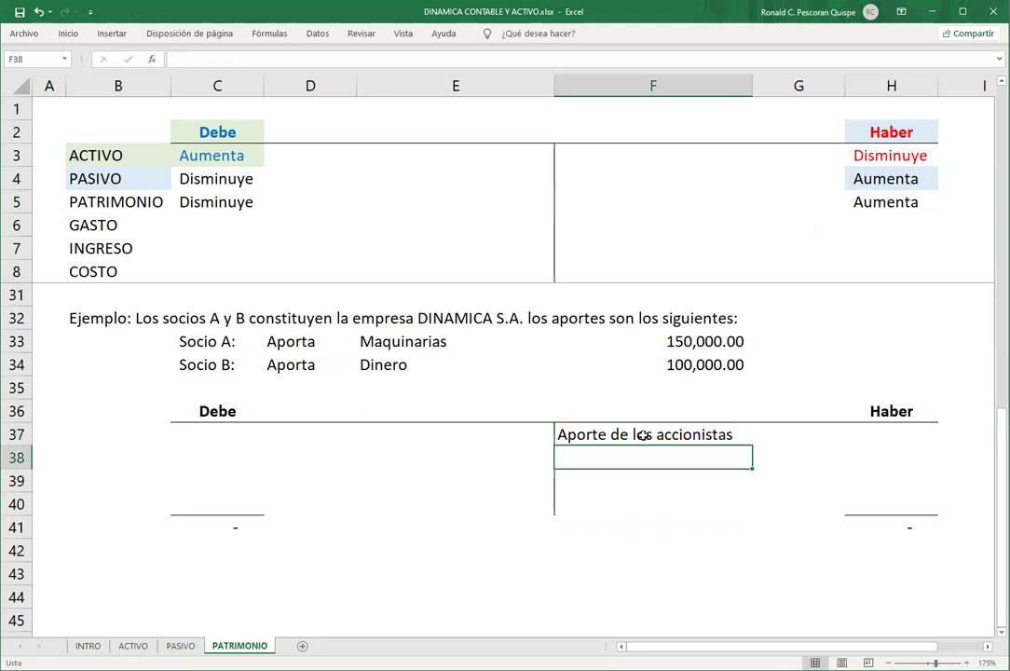
# Add the two partners' amounts, F33 plus F34, with a formula in H37 and auto-fit column H to its contents.
pyautogui.press('Up')
pyautogui.press('Right')
pyautogui.press('Right')
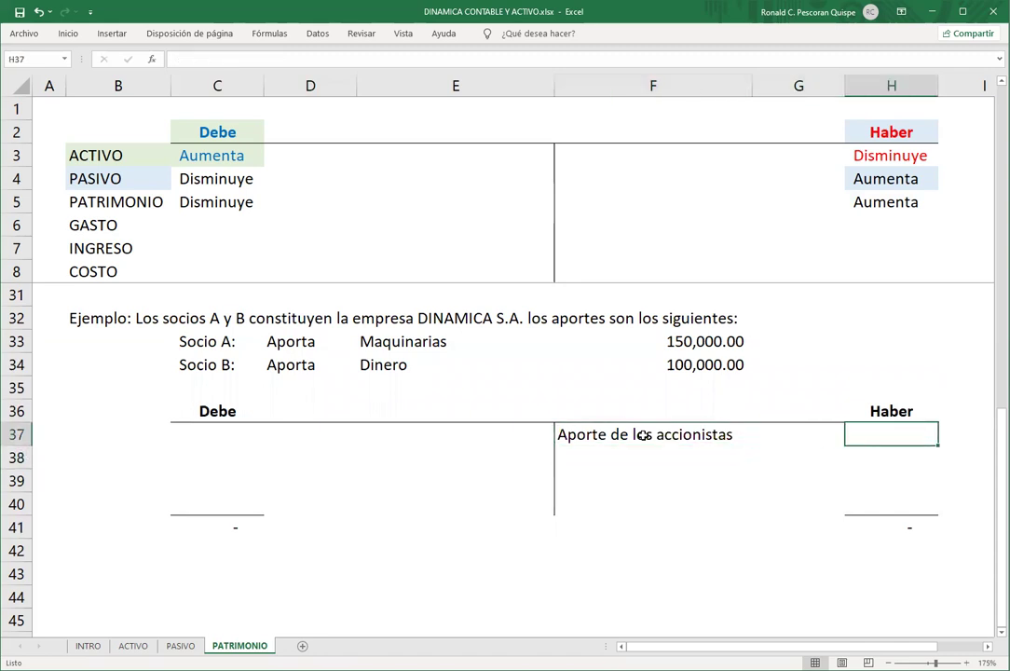
pyautogui.write('+')
pyautogui.click(704, 344)
pyautogui.write('+')
pyautogui.click(714, 363)
pyautogui.press('Return')
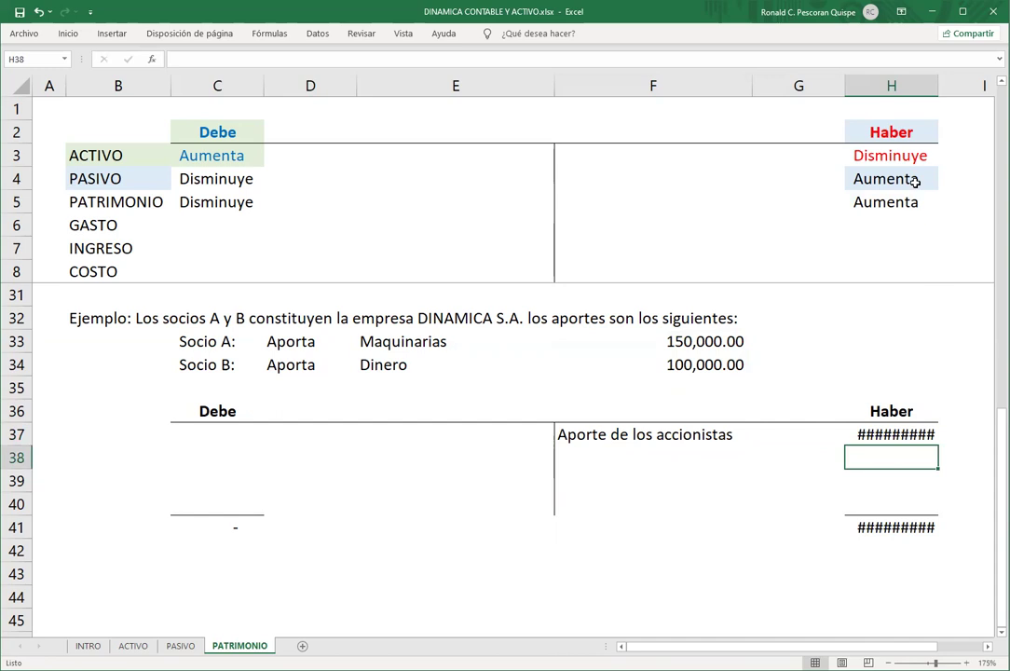
pyautogui.doubleClick(937, 85)
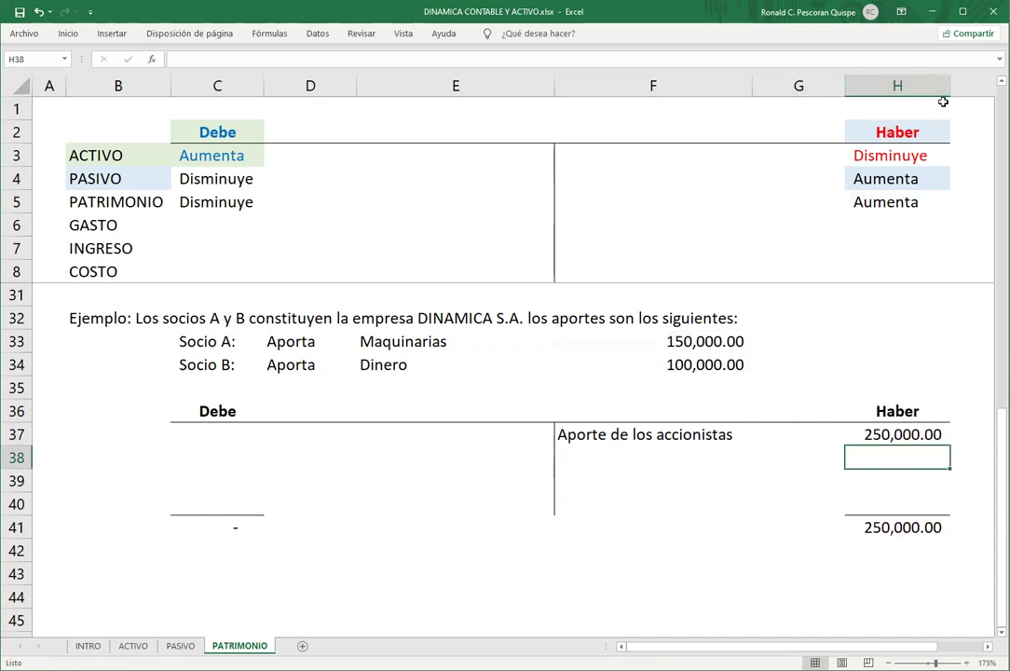
# Enter "Aumenta el patrimonio" in F38, below the shareholders' contribution entry.
pyautogui.click(629, 453)
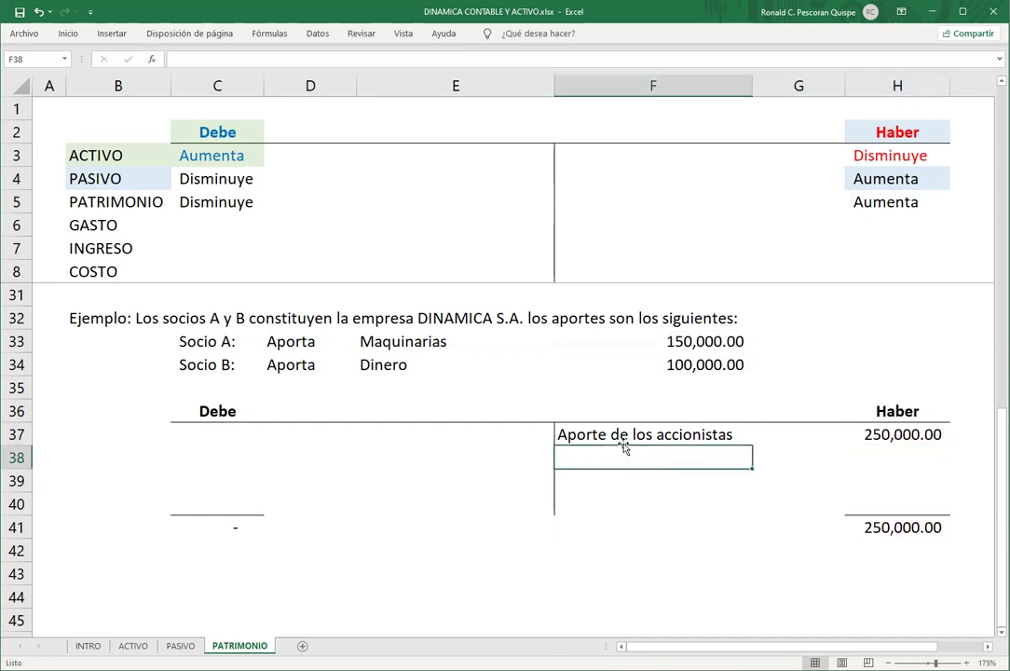
pyautogui.write('Aumen')
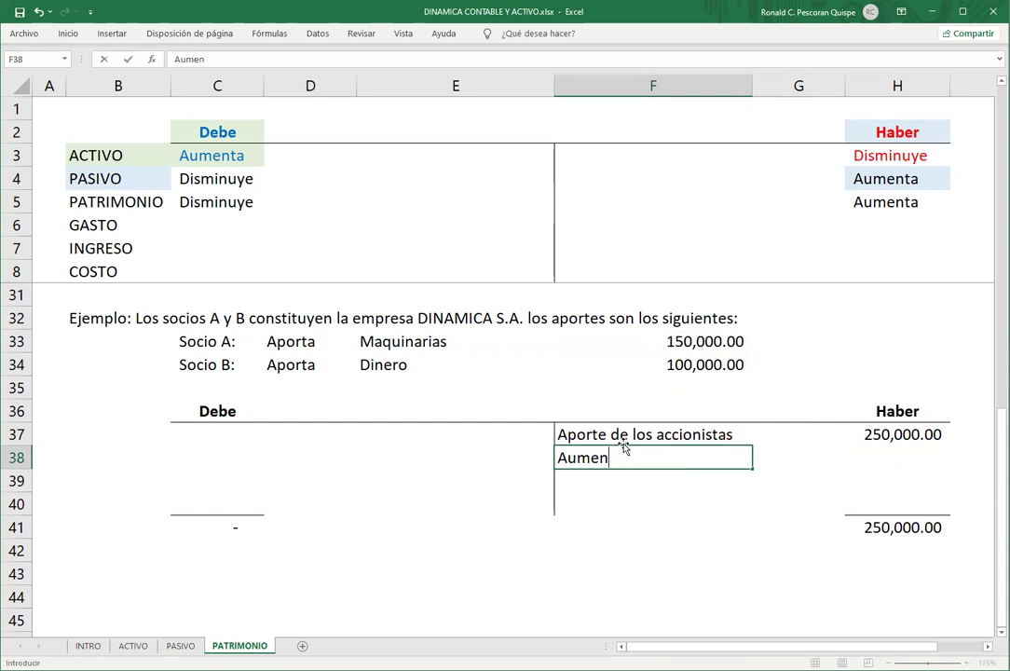
pyautogui.write('ta el patrimonio')
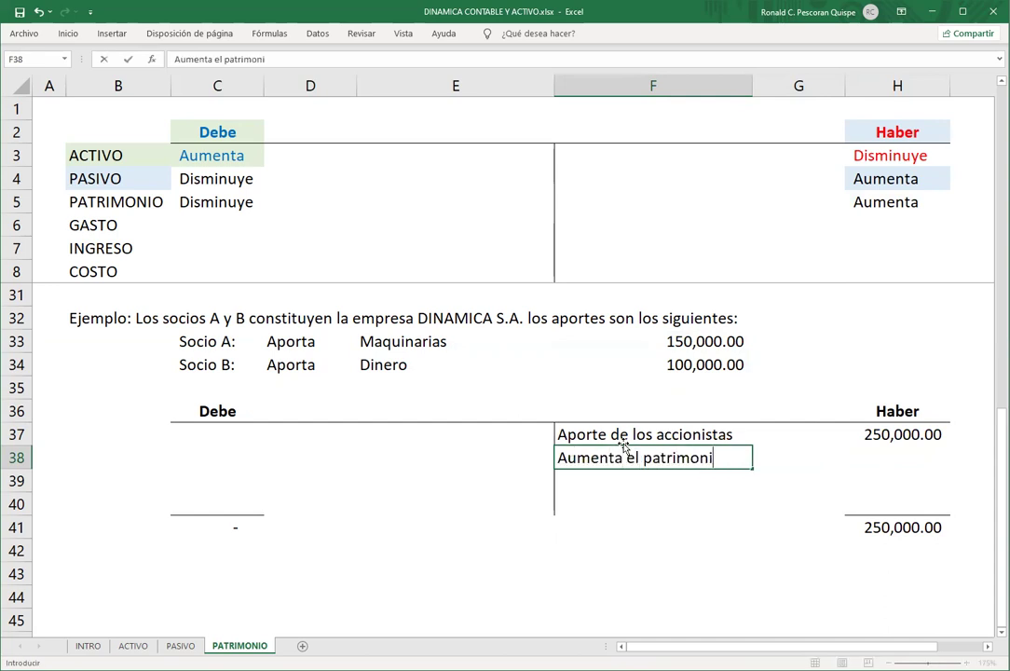
pyautogui.press('Return')
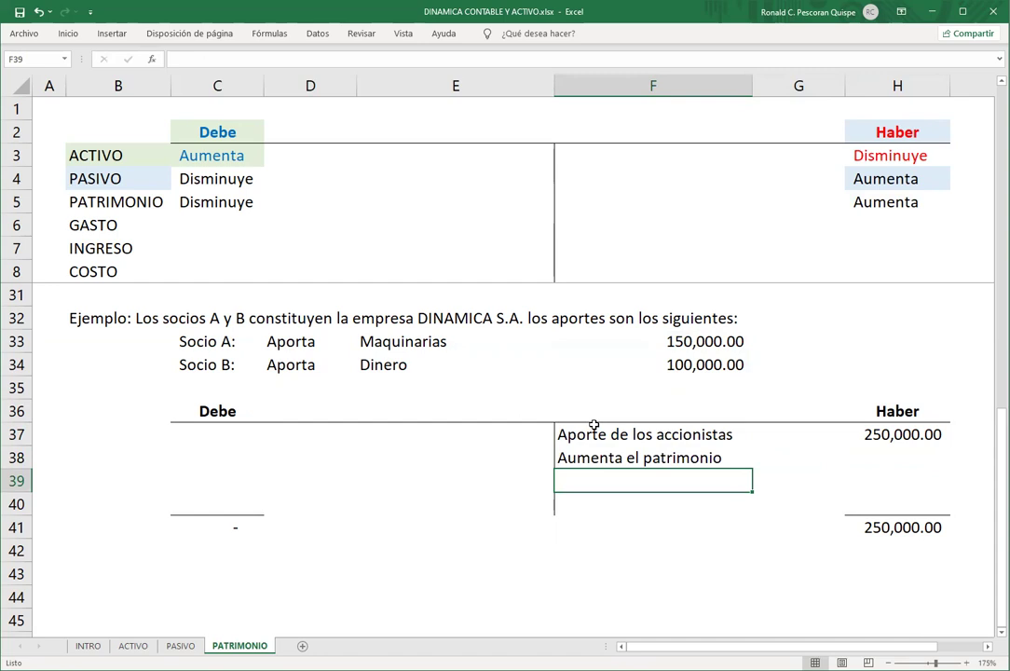
# Fill F38 and the Haber heading in H36 with light blue.
pyautogui.click(620, 457)
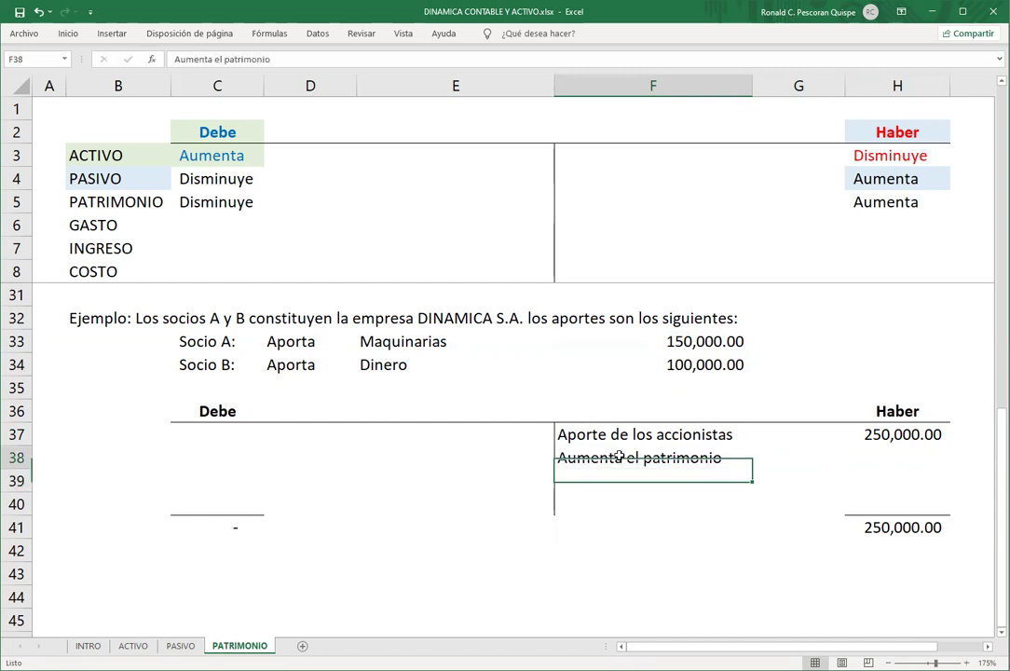
pyautogui.keyDown('ctrl'); pyautogui.click(909, 411); pyautogui.keyUp('ctrl')
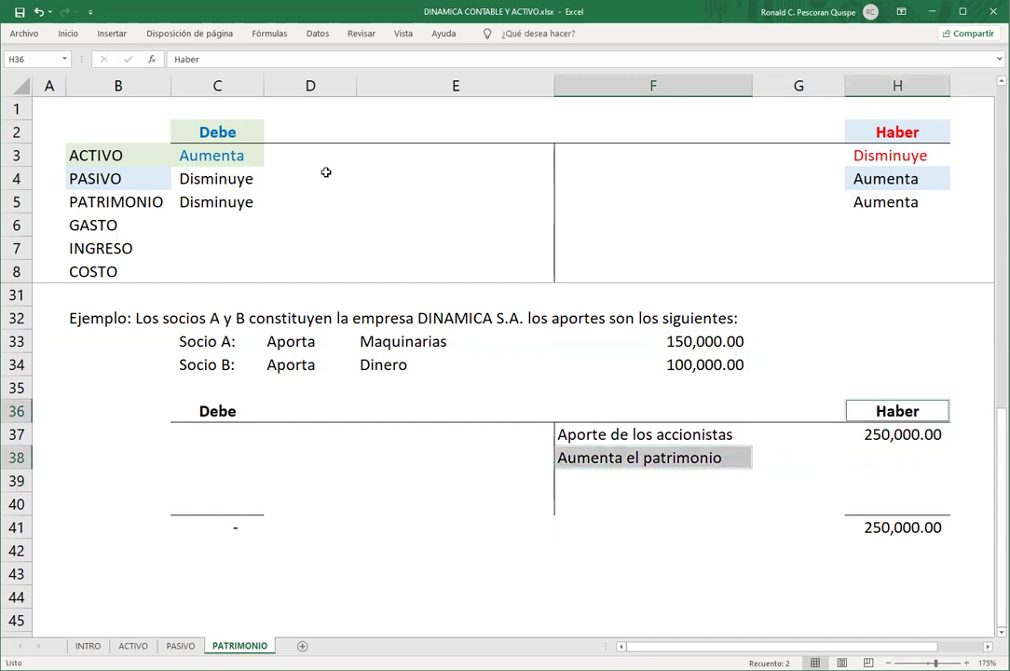
pyautogui.click(68, 34)
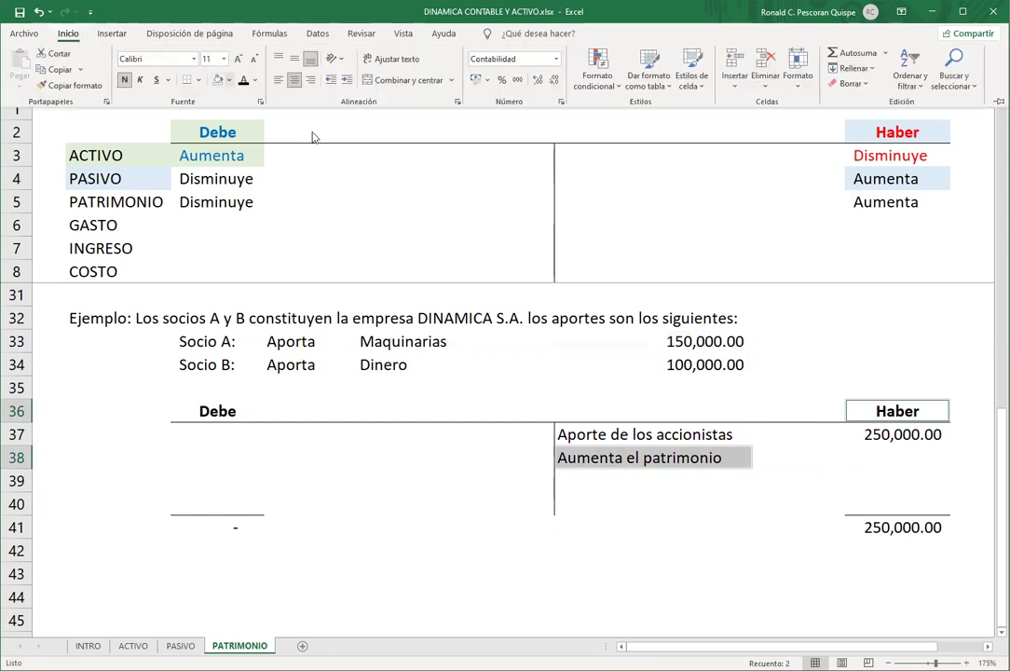
pyautogui.click(230, 82)
pyautogui.click(288, 181)
# Apply the same light blue fill to PATRIMONIO in B5 and its Aumenta cell under Haber in H5.
pyautogui.click(81, 172)
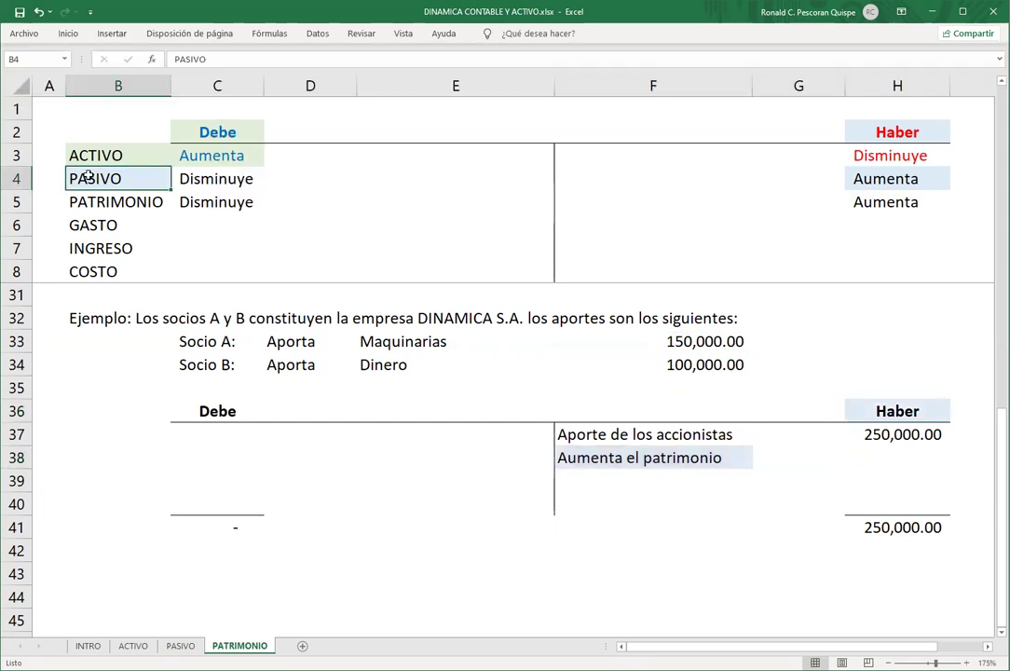
pyautogui.click(113, 202)
pyautogui.press('F4')
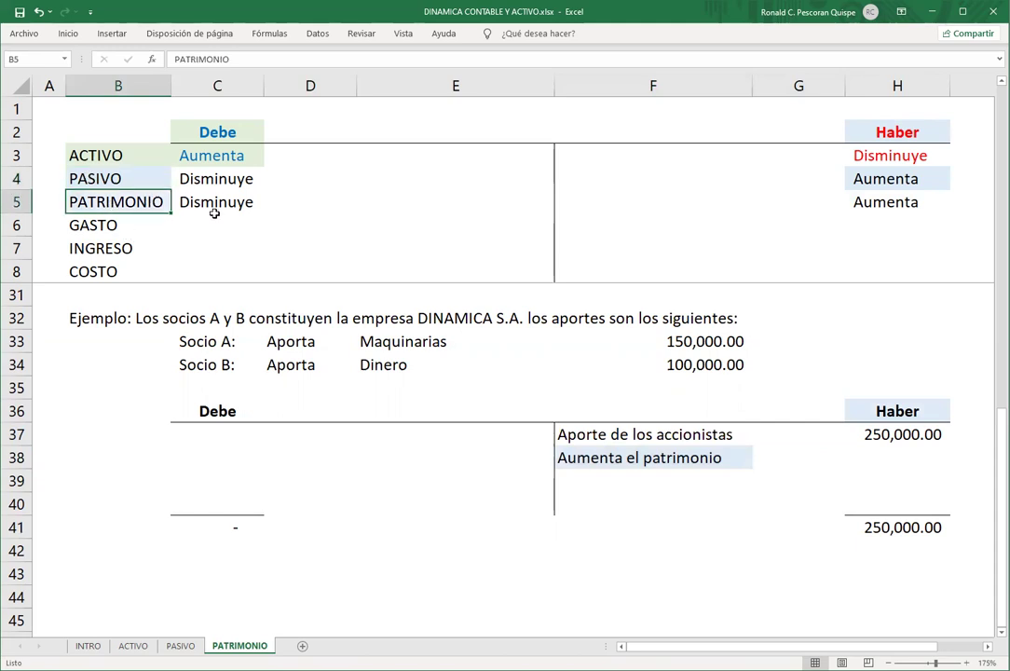
pyautogui.click(873, 203)
pyautogui.press('F4')
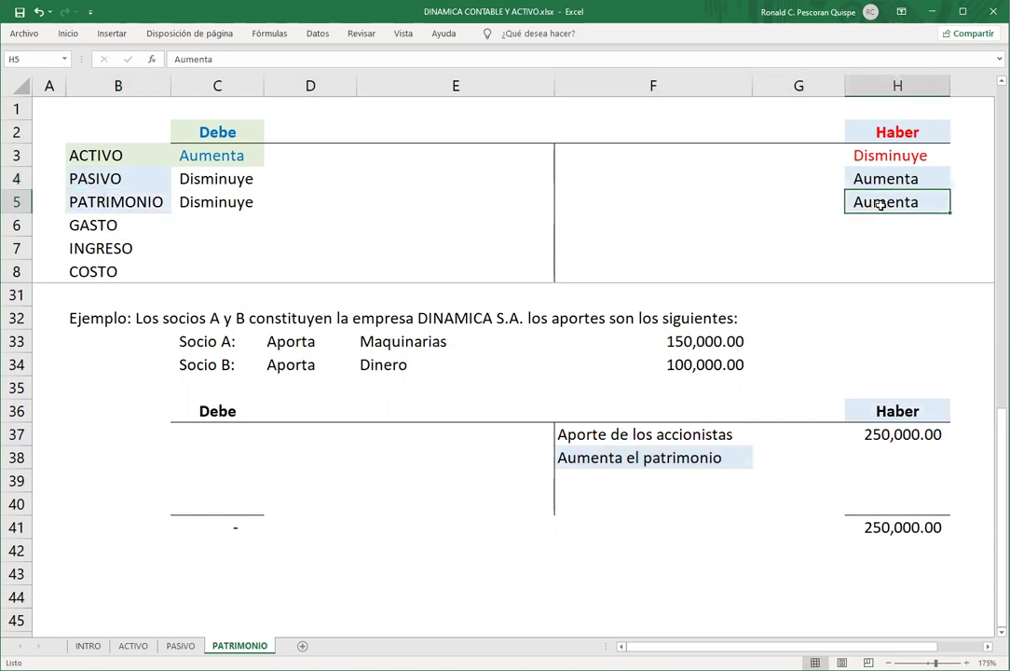
# Review the Haber entry against the rules table, compare both sides of the account, and examine the partners' Maquinarias and Dinero contributions.
pyautogui.click(897, 132)
pyautogui.click(902, 416)
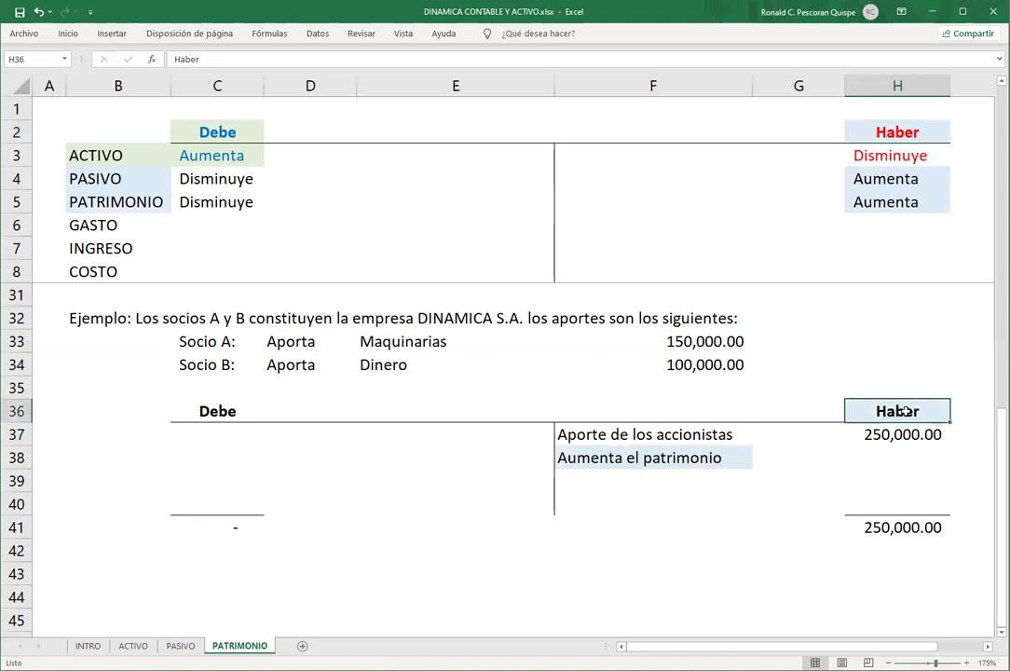
pyautogui.keyDown('ctrl'); pyautogui.click(677, 457); pyautogui.keyUp('ctrl')
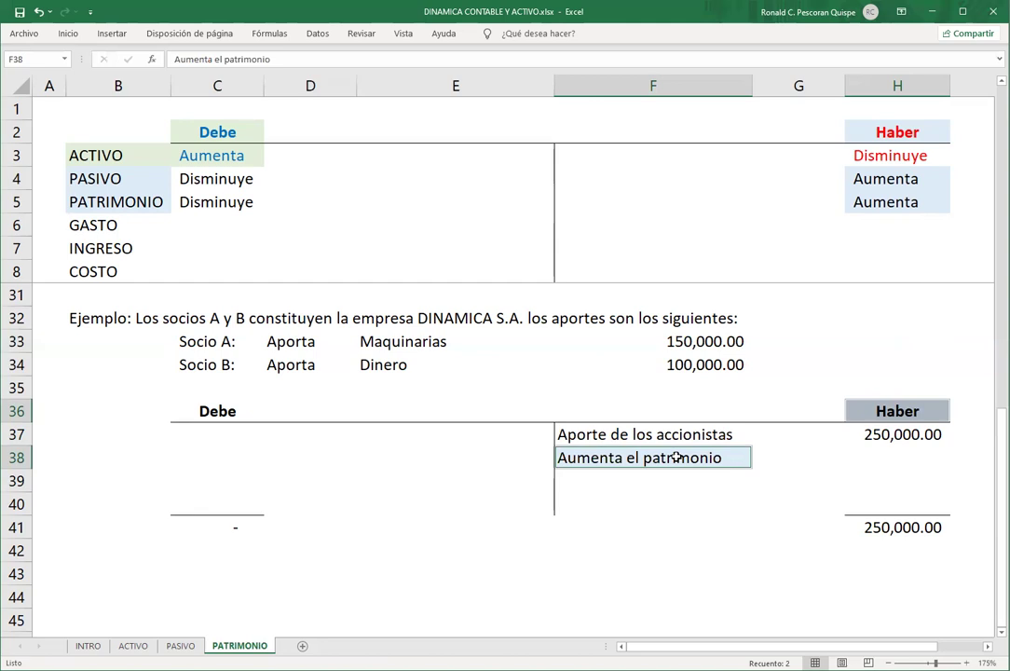
pyautogui.moveTo(216, 415); pyautogui.dragTo(218, 447)
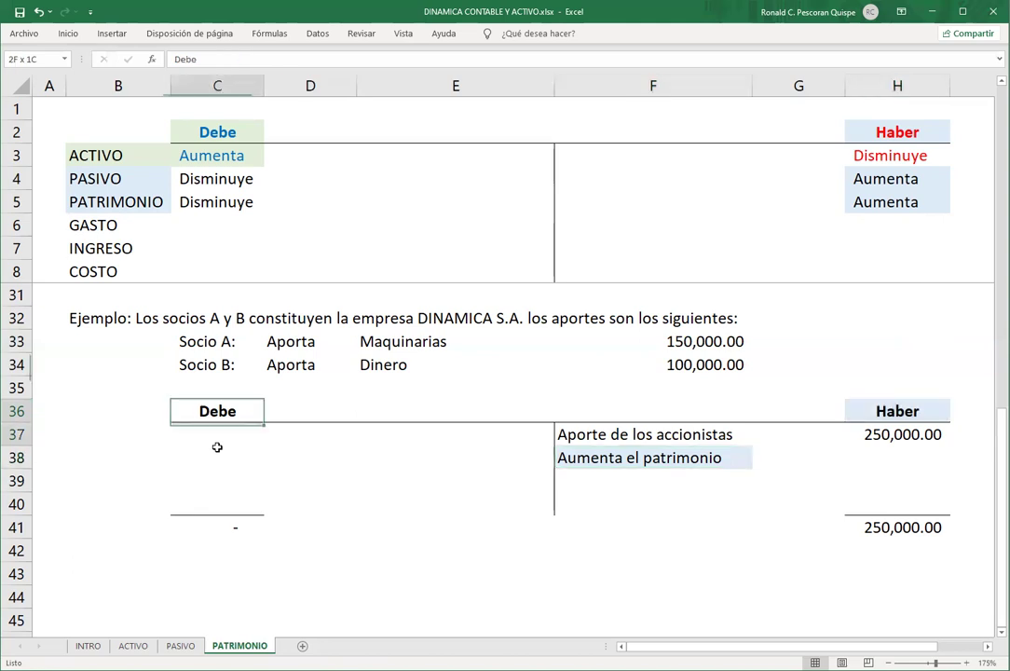
pyautogui.moveTo(585, 413); pyautogui.dragTo(865, 455)
pyautogui.moveTo(226, 408); pyautogui.dragTo(217, 462)
pyautogui.moveTo(694, 411); pyautogui.dragTo(879, 461)
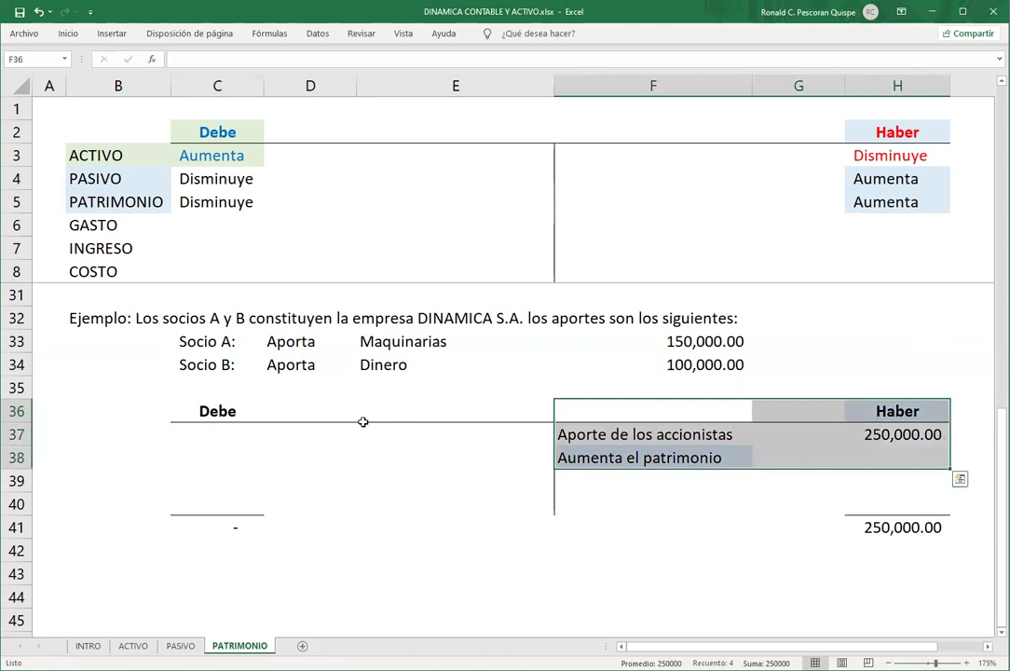
pyautogui.click(369, 342)
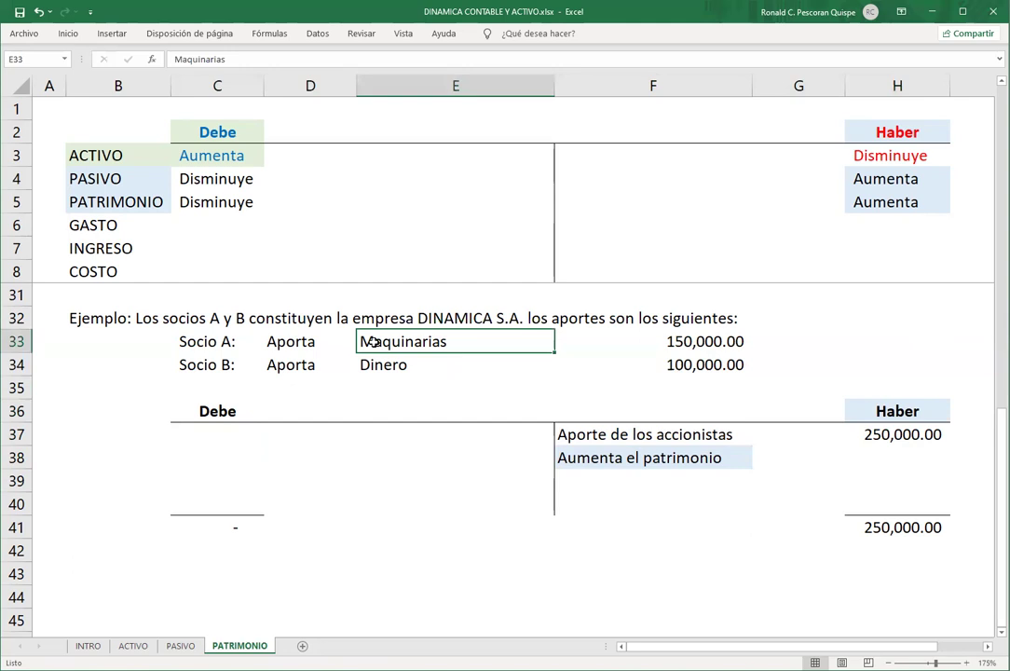
pyautogui.click(366, 367)
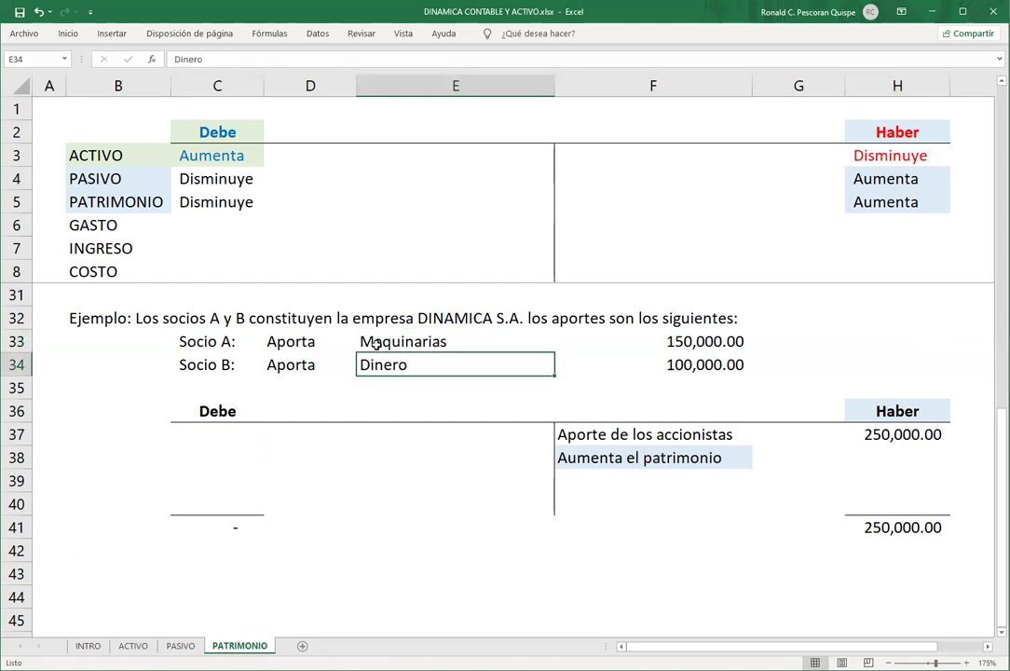
pyautogui.click(375, 343)
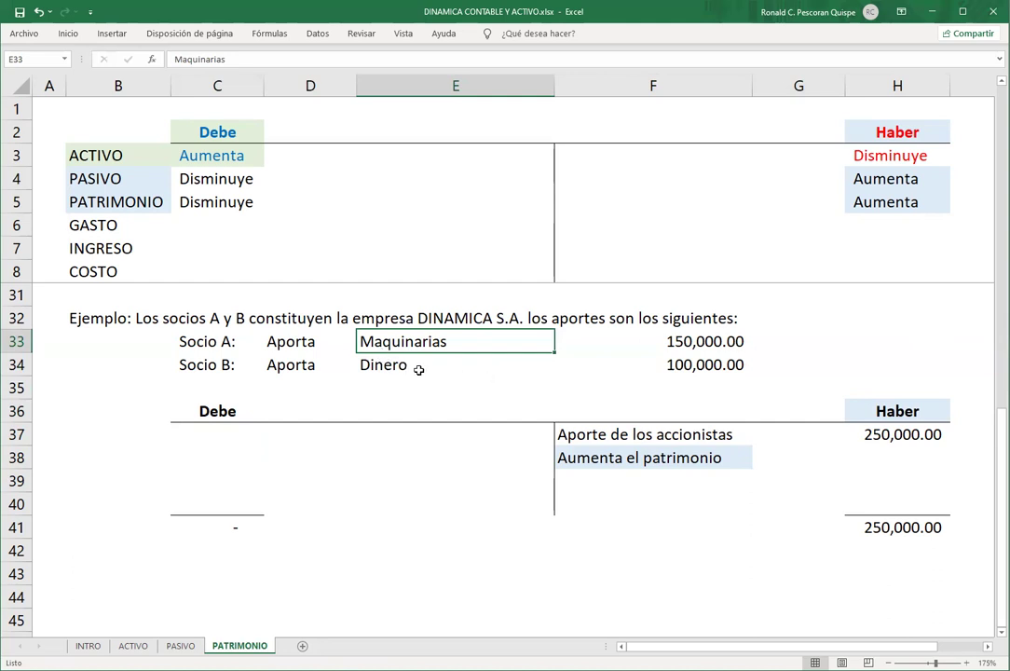
pyautogui.click(412, 366)
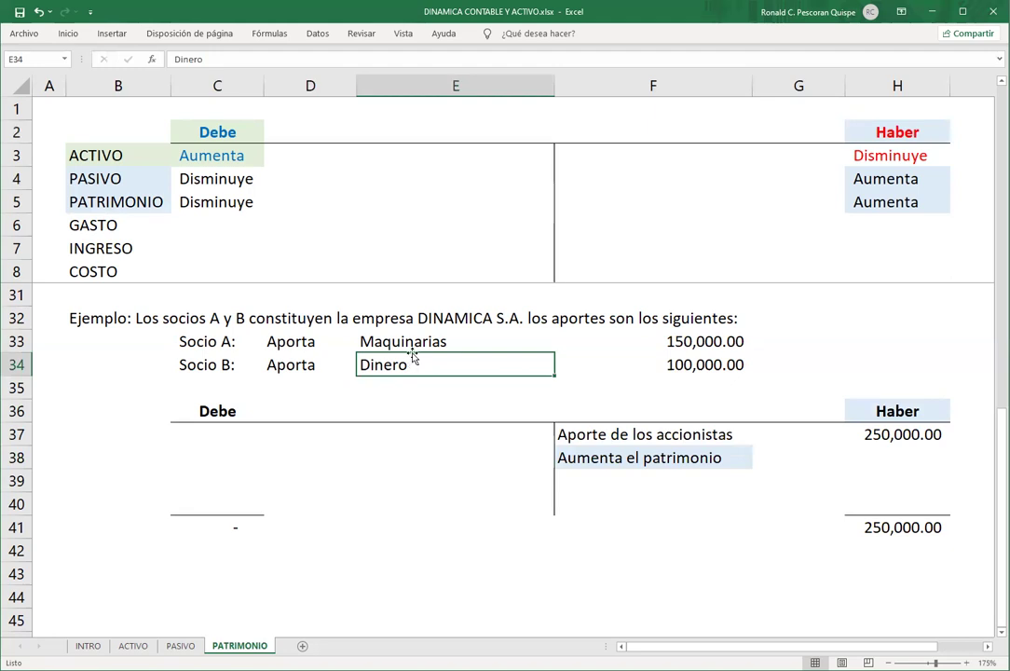
# Link C37 on the Debe side to Socio B's contribution in F34 with a formula and auto-fit column C.
pyautogui.click(260, 431)
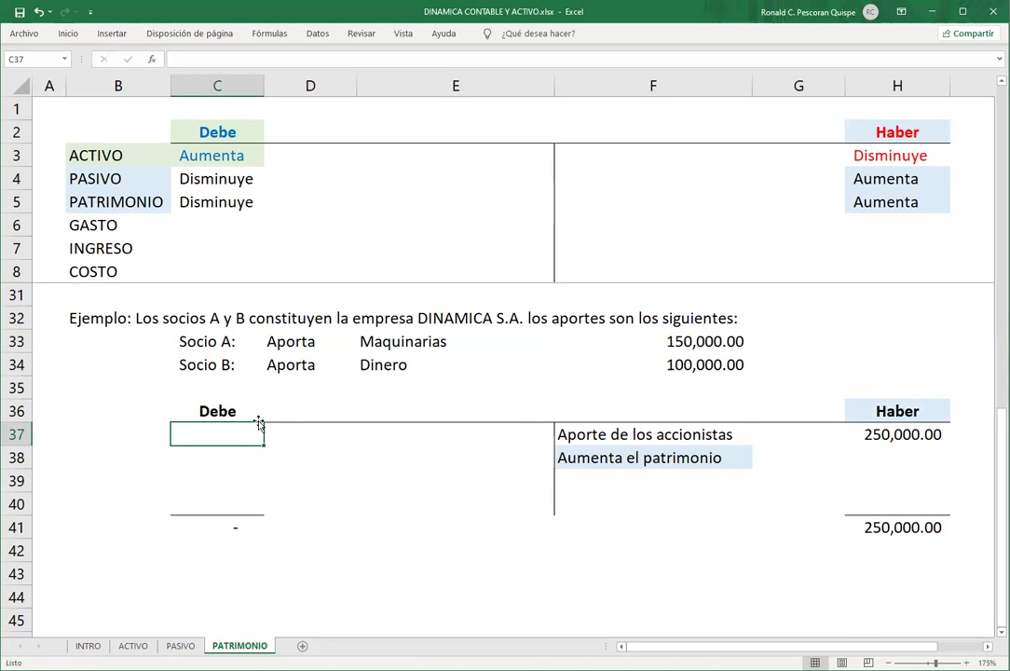
pyautogui.write('+')
pyautogui.click(673, 367)
pyautogui.press('Return')
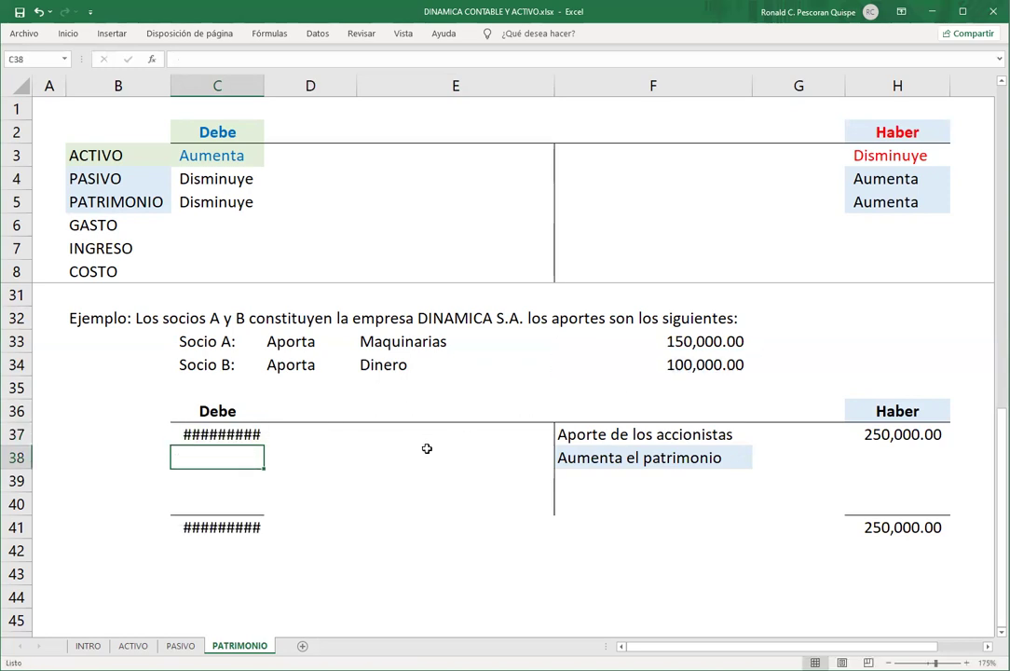
pyautogui.doubleClick(263, 82)
# Enter "Depósito de dinero en cuenta corriente" in D37 as the description of the Debe amount.
pyautogui.click(311, 429)
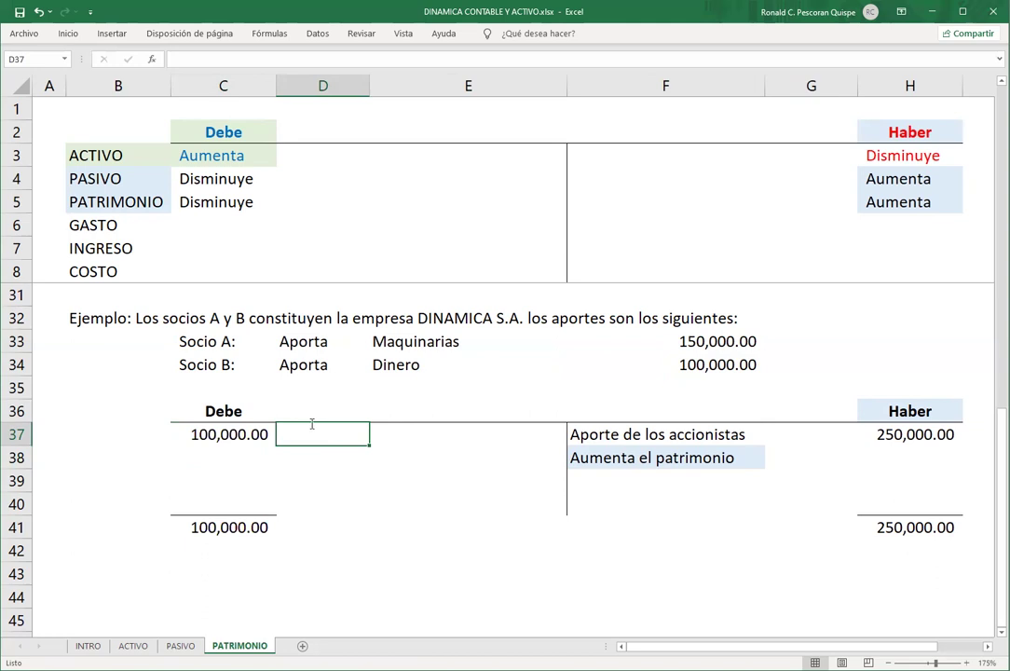
pyautogui.write('E')
pyautogui.press('BackSpace')
pyautogui.write('De')
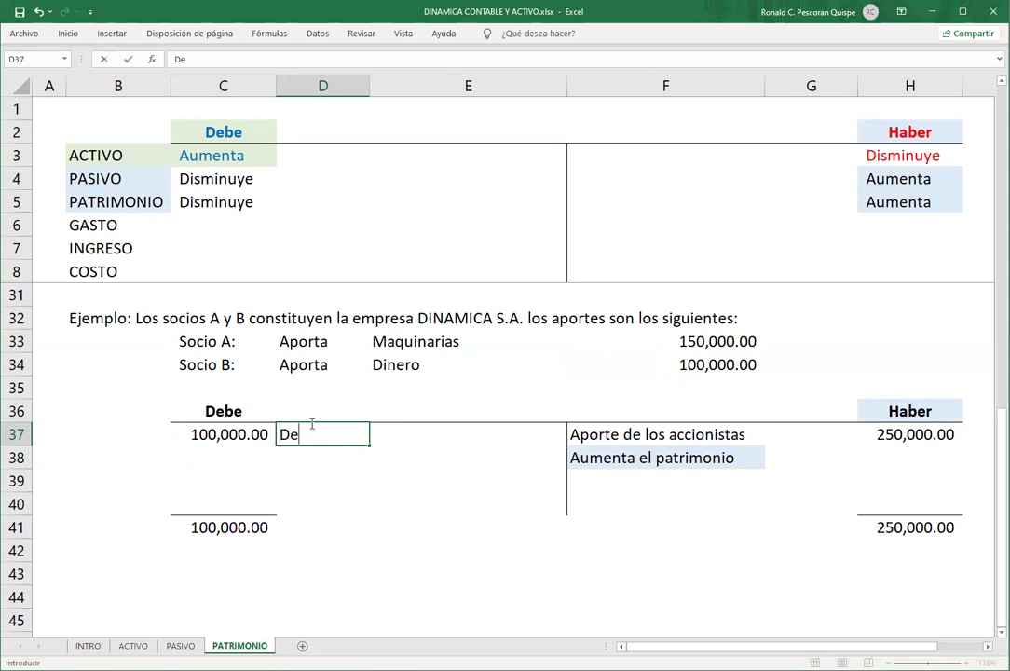
pyautogui.write('pósito de din')
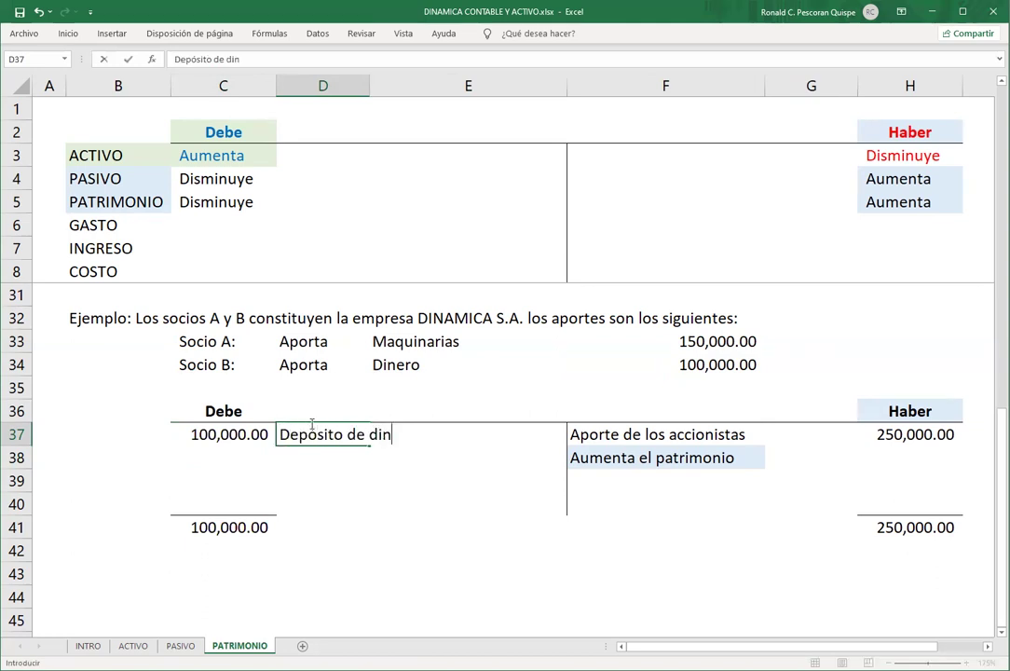
pyautogui.write('ero en cuenta corriente')
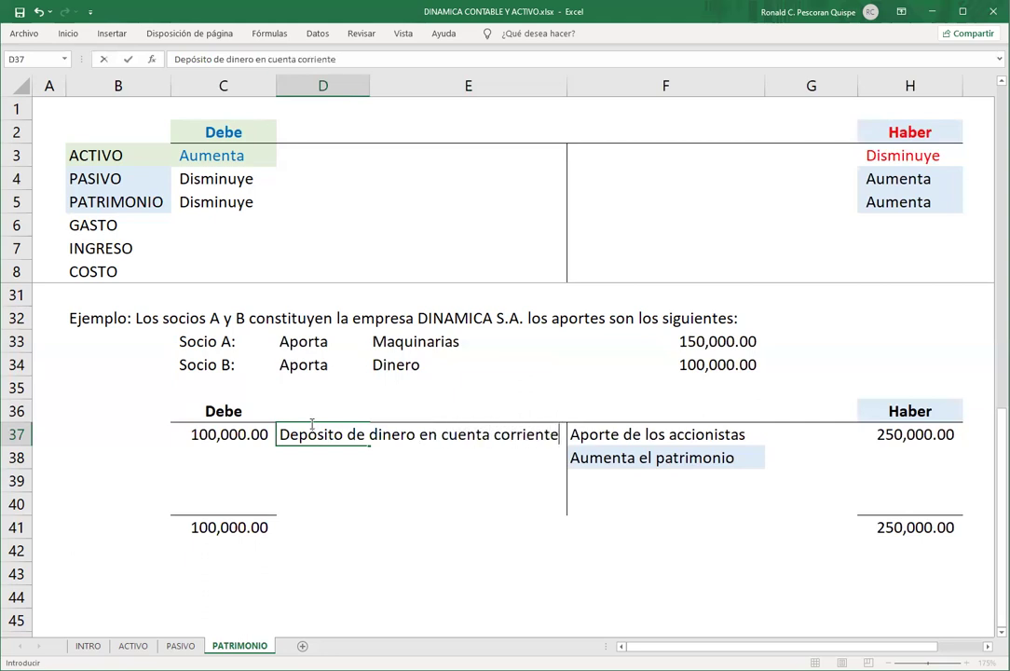
pyautogui.press('Return')
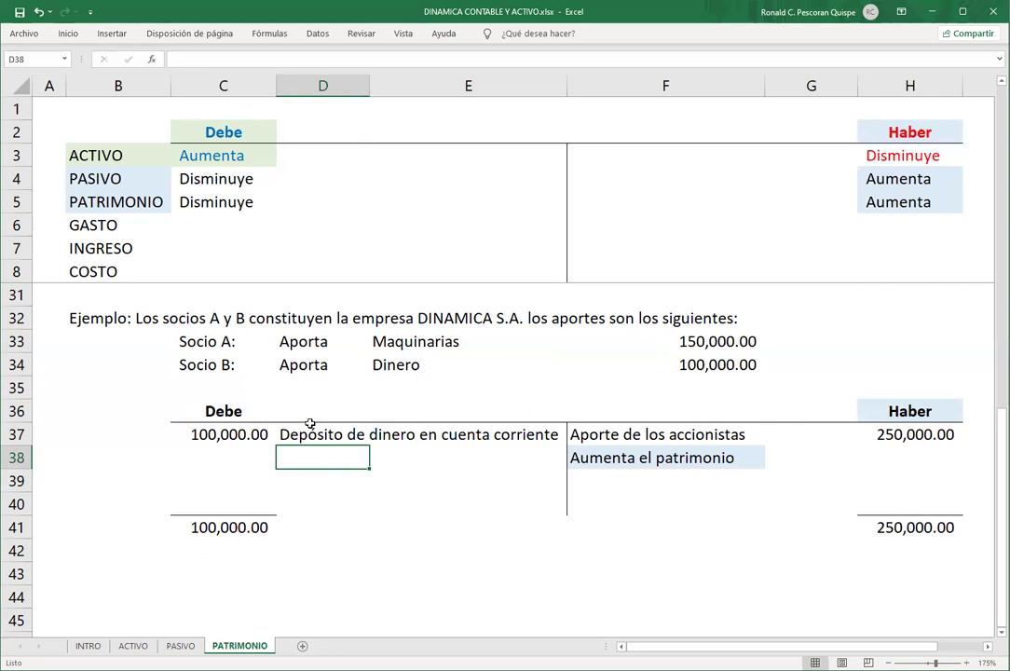
# Check the ACTIVO rule under Debe and enter "Aumenta el activo" in D38.
pyautogui.moveTo(124, 157); pyautogui.dragTo(186, 155)
pyautogui.keyDown('ctrl'); pyautogui.click(208, 130); pyautogui.keyUp('ctrl')
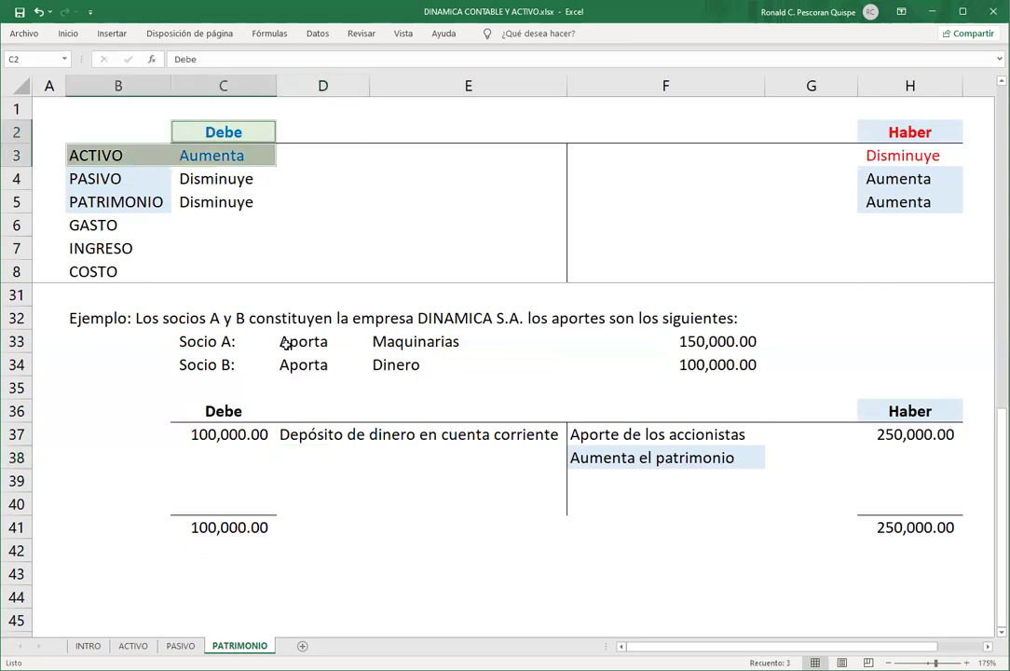
pyautogui.click(300, 449)
pyautogui.write('Au')
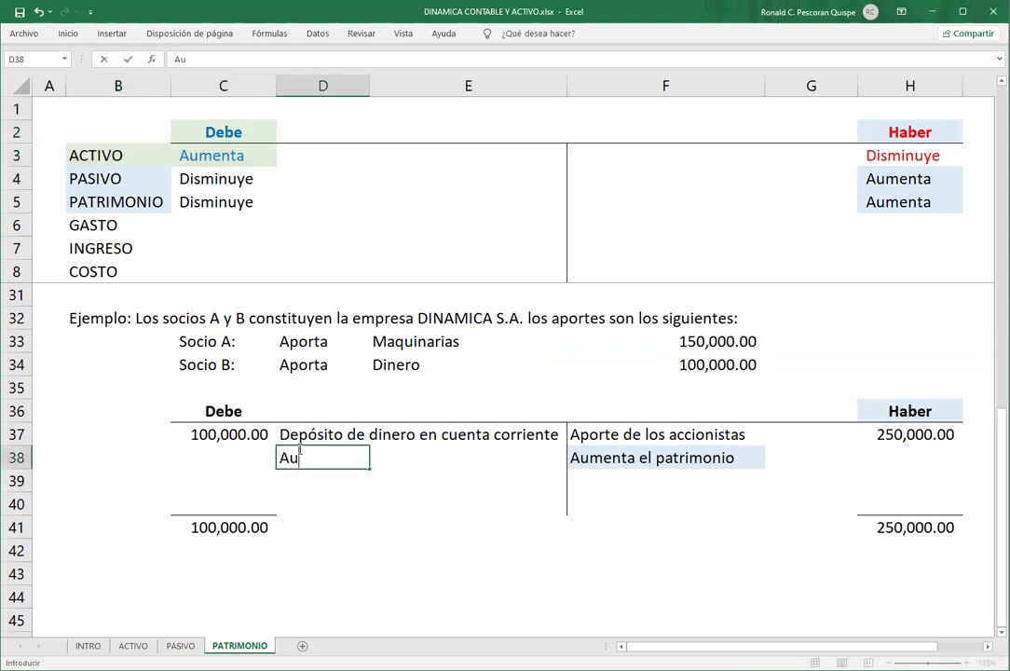
pyautogui.write('menta el activo')
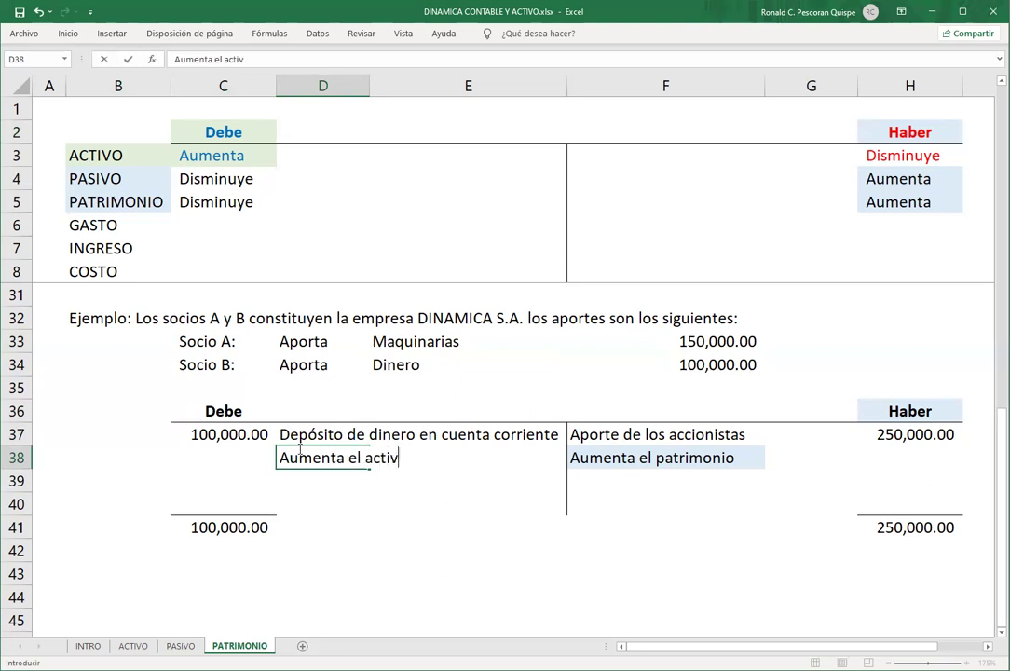
pyautogui.press('Return')
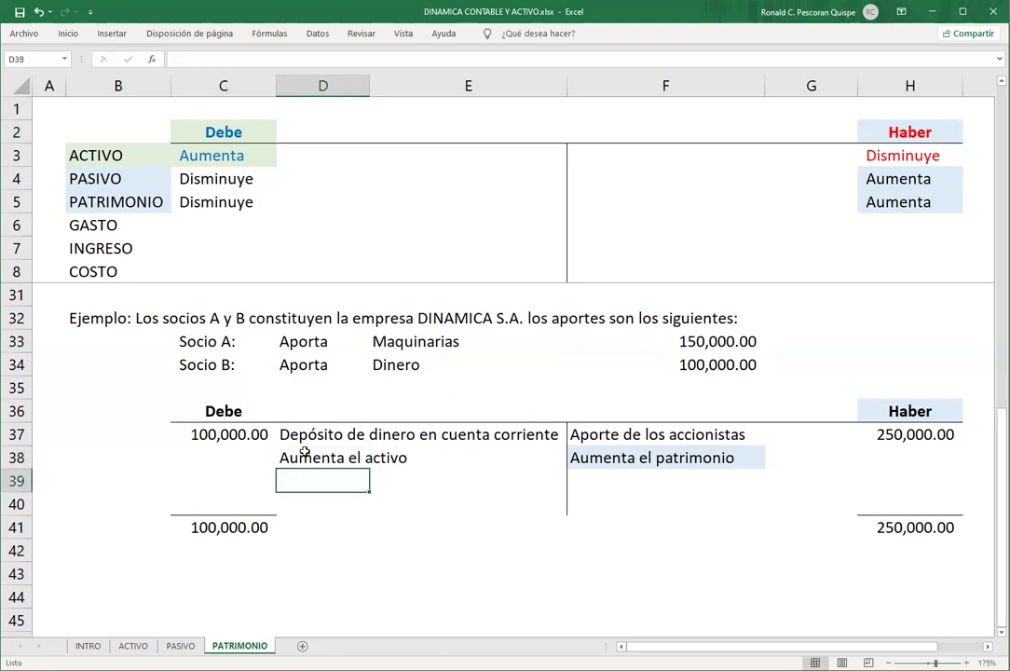
# Fill the Debe heading in C36 and the "Aumenta el activo" cells D38:E38 with light green, matching the ACTIVO rule.
pyautogui.moveTo(130, 157); pyautogui.dragTo(209, 154)
pyautogui.keyDown('ctrl'); pyautogui.click(222, 131); pyautogui.keyUp('ctrl')
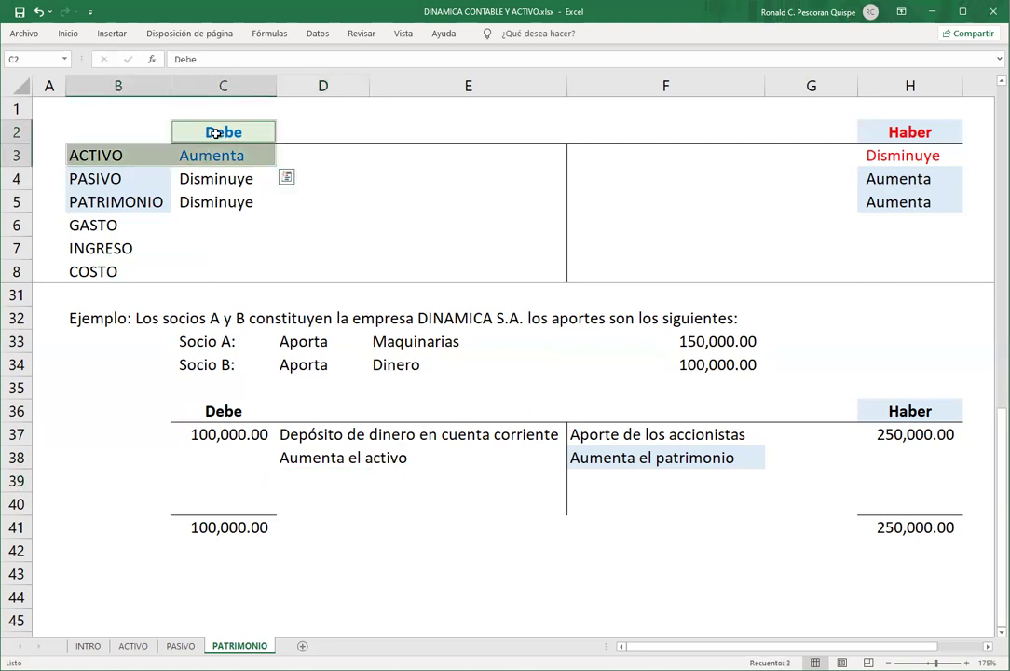
pyautogui.keyDown('ctrl'); pyautogui.click(319, 456); pyautogui.keyUp('ctrl')
pyautogui.keyDown('ctrl'); pyautogui.click(317, 434); pyautogui.keyUp('ctrl')
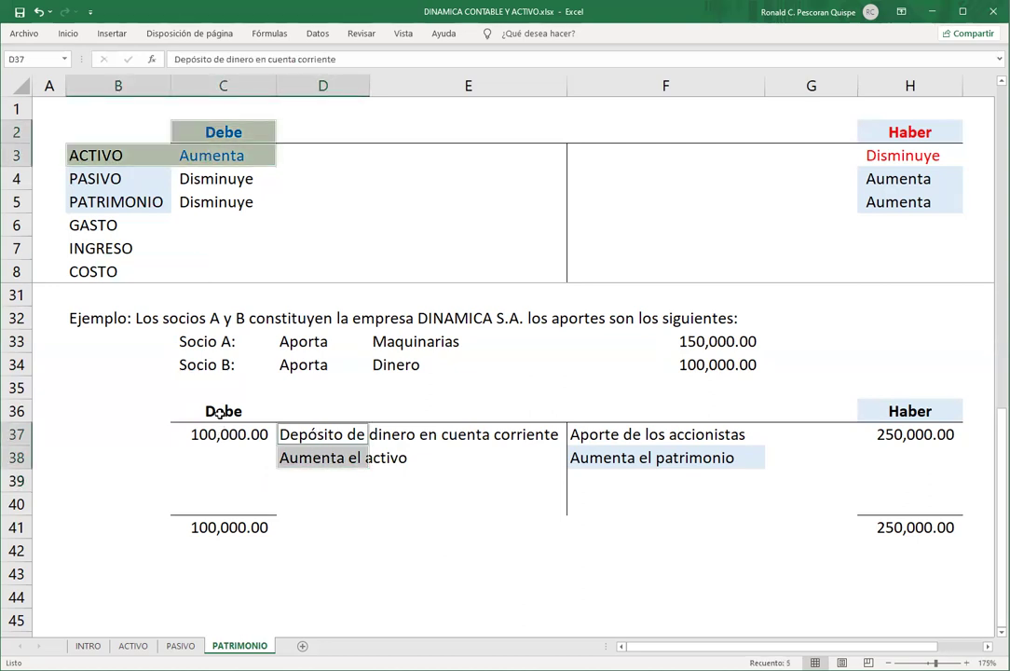
pyautogui.keyDown('ctrl'); pyautogui.click(217, 410); pyautogui.keyUp('ctrl')
pyautogui.click(296, 451)
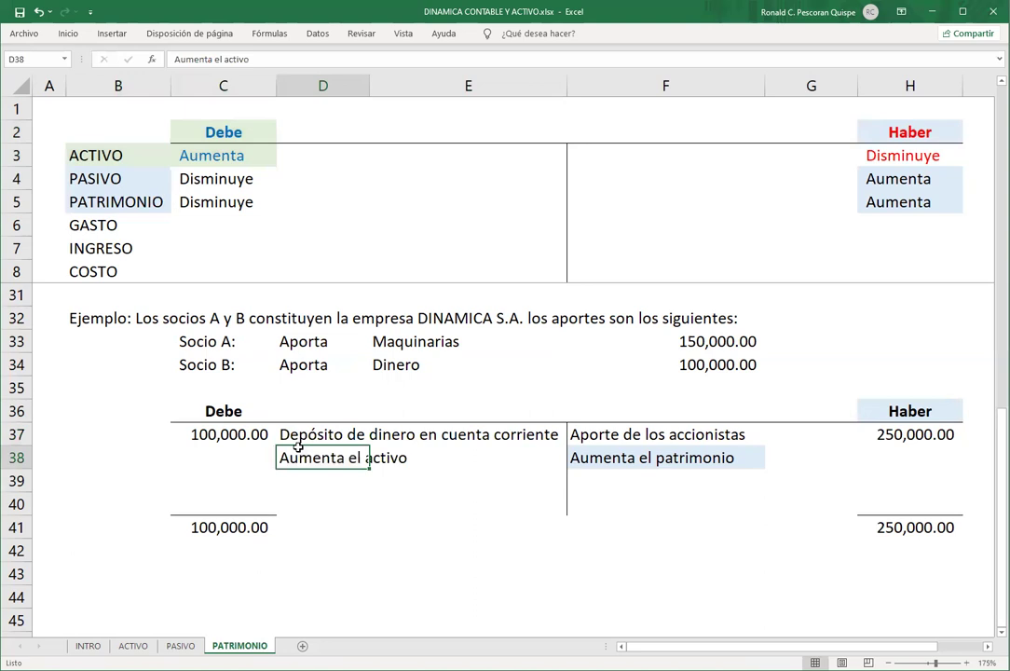
pyautogui.keyDown('ctrl'); pyautogui.click(224, 410); pyautogui.keyUp('ctrl')
pyautogui.click(68, 34)
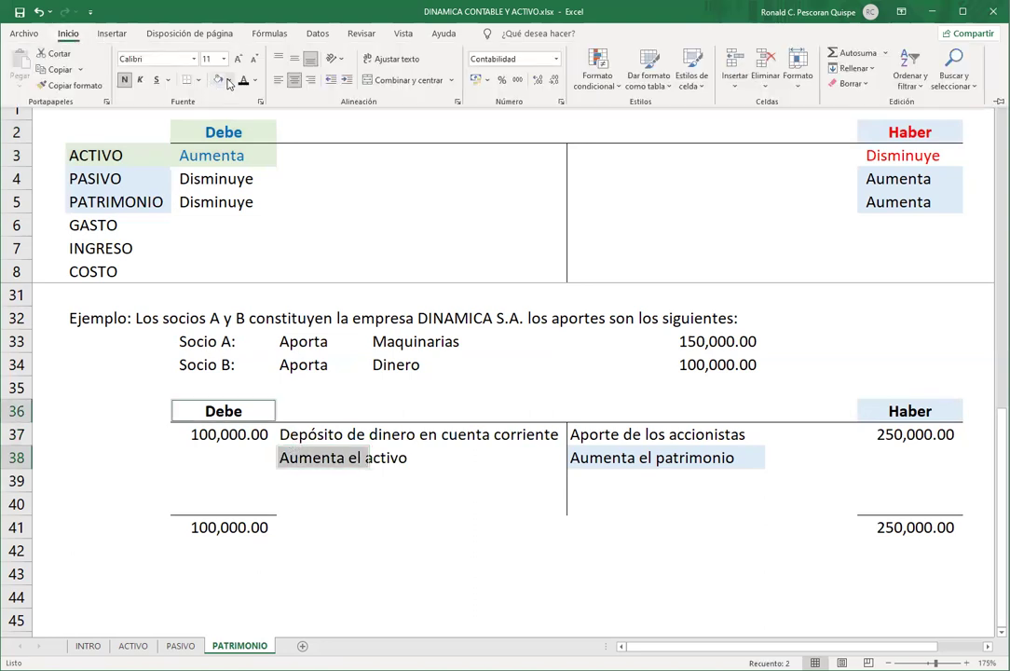
pyautogui.click(396, 468)
pyautogui.click(410, 505)
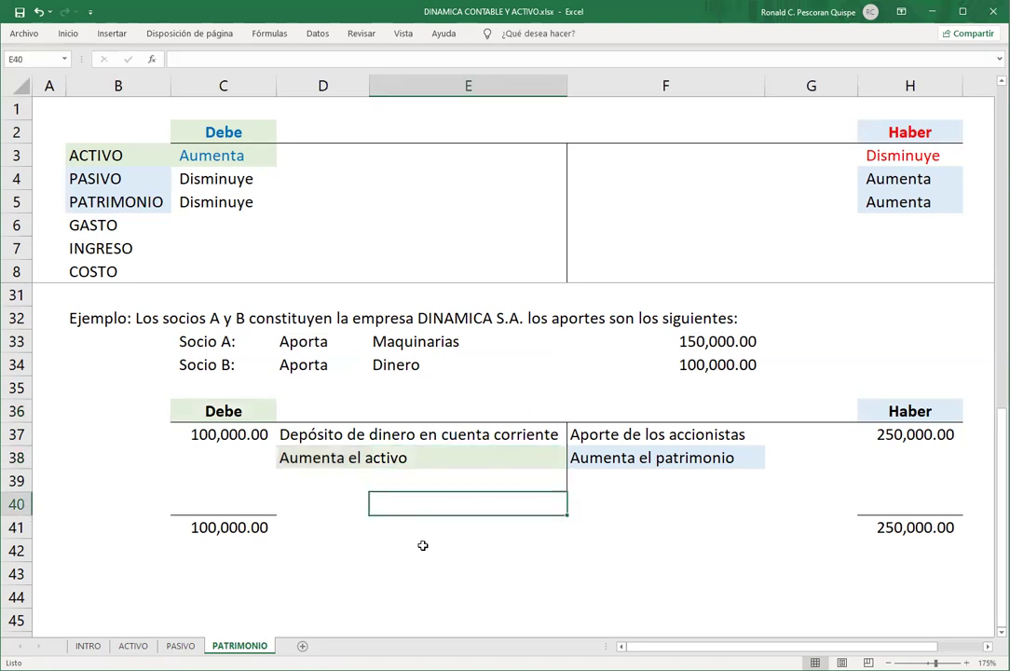
pyautogui.click(352, 435)
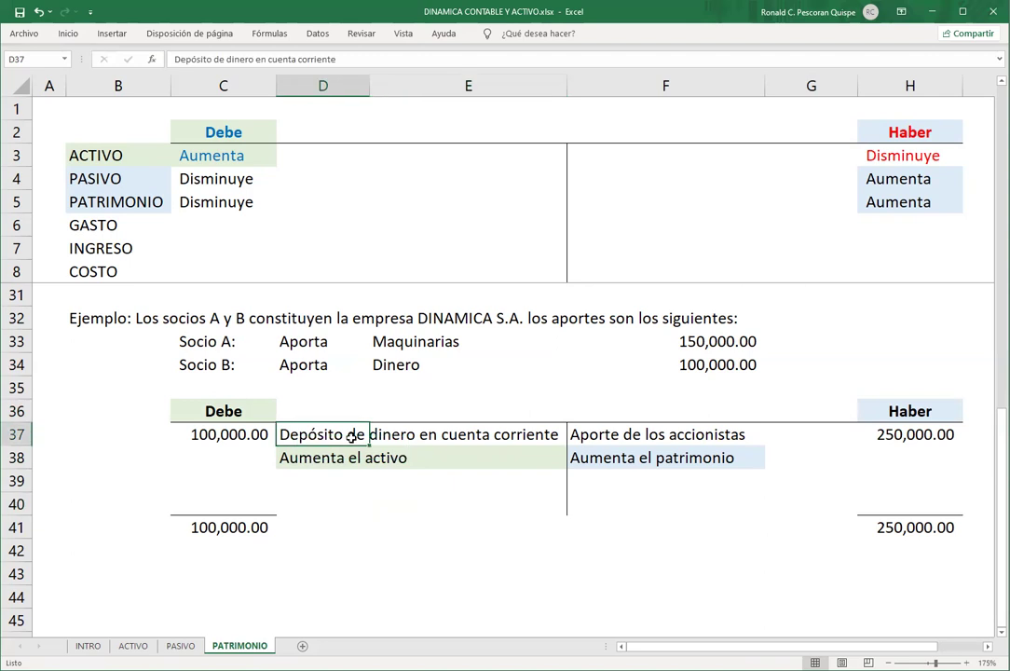
# Enter "Se reconoce la maquinaria a favor" in D39 as the second Debe description.
pyautogui.click(323, 478)
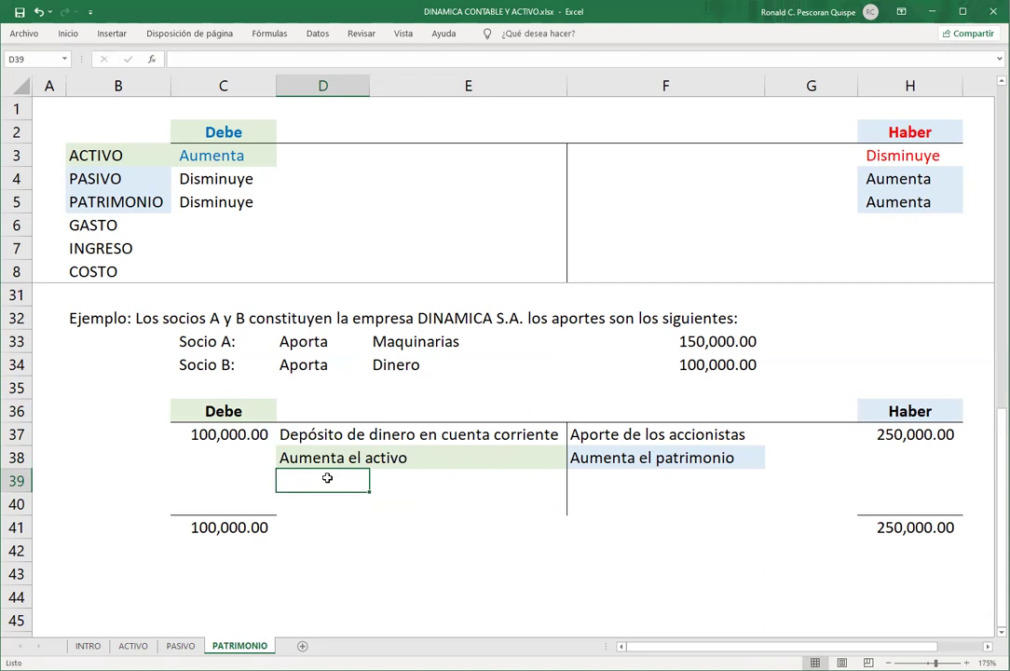
pyautogui.write('S')
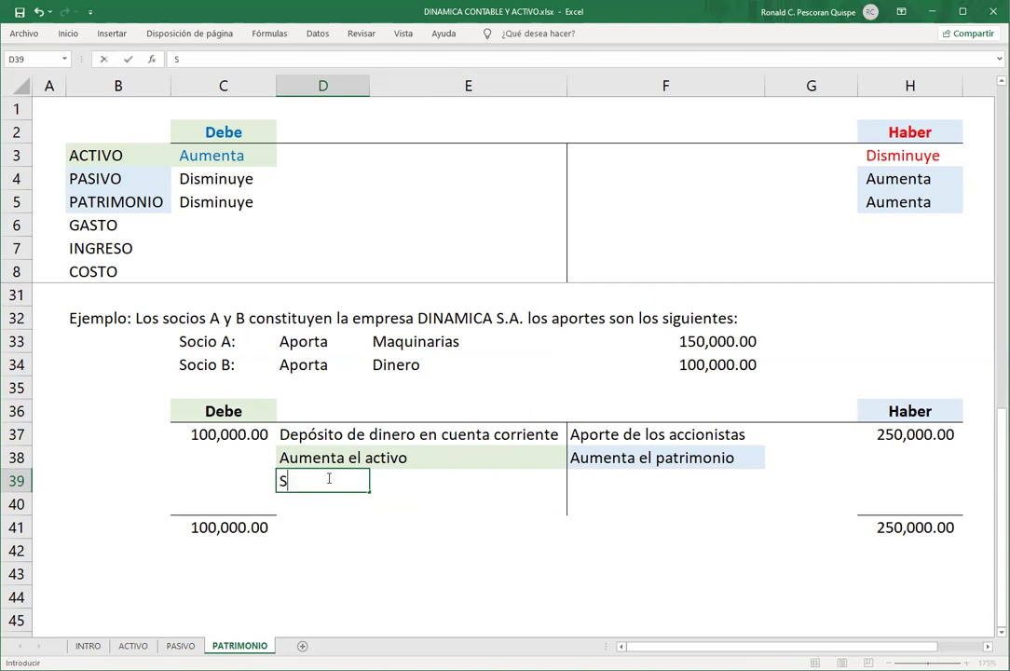
pyautogui.write('e reconoce la ')
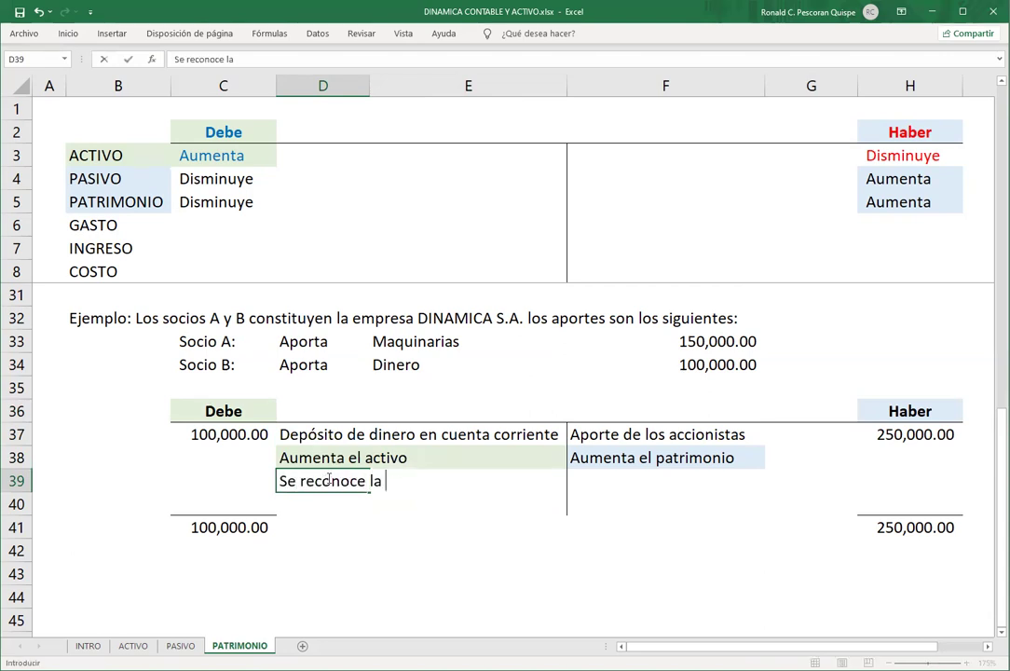
pyautogui.write('maquiraria a favor')
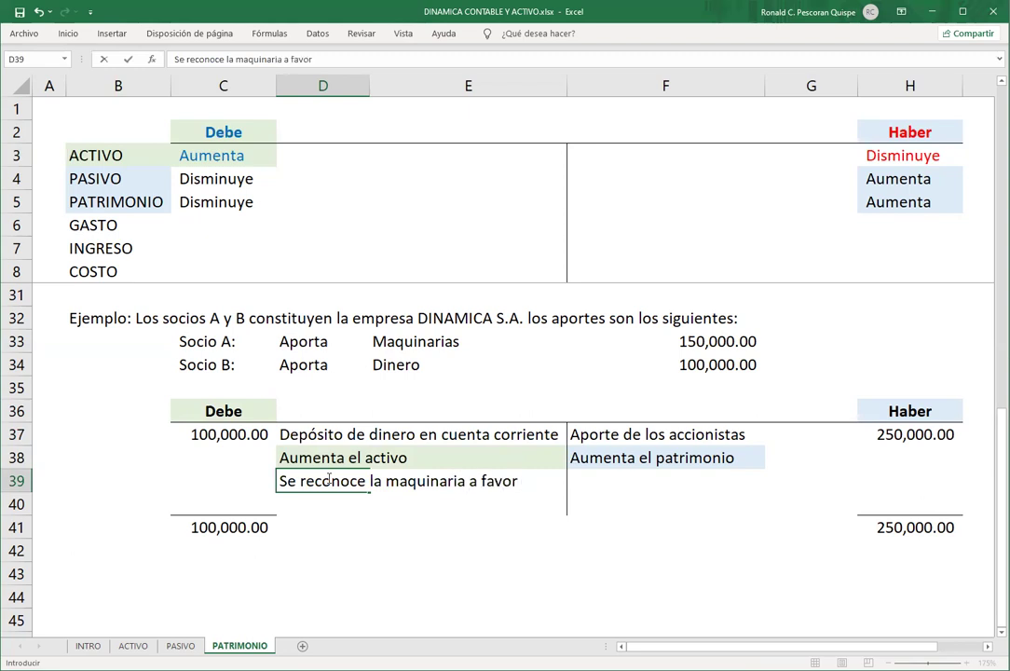
pyautogui.hotkey('ctrl', 'Return')
pyautogui.press('Down')
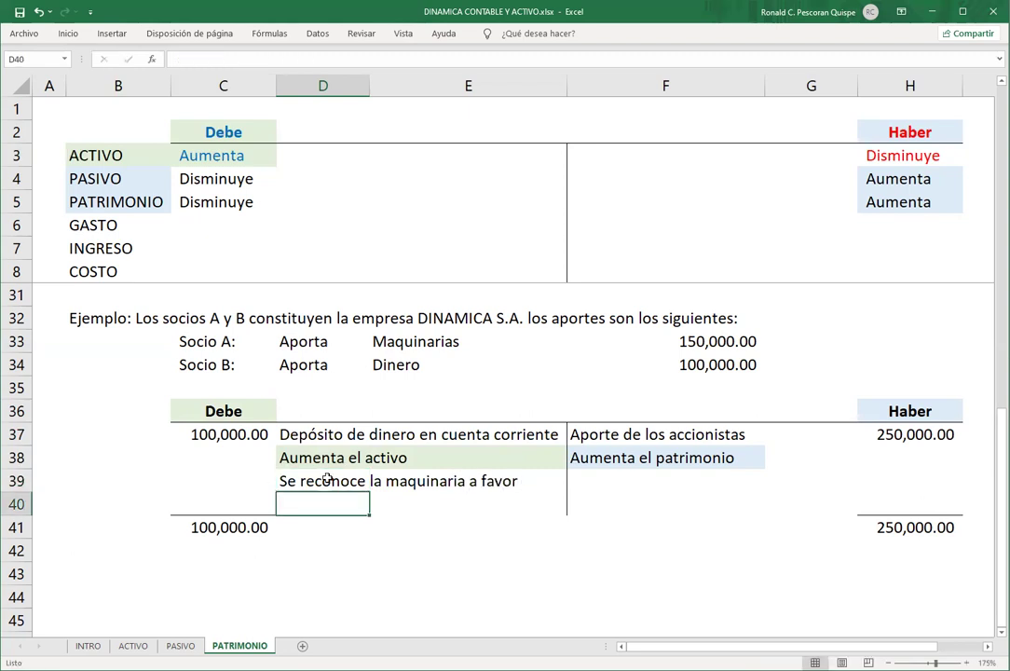
# Copy the green "Aumenta el activo" cells D38:E38 to D40:E40, under the machinery description.
pyautogui.moveTo(333, 458); pyautogui.dragTo(445, 458)
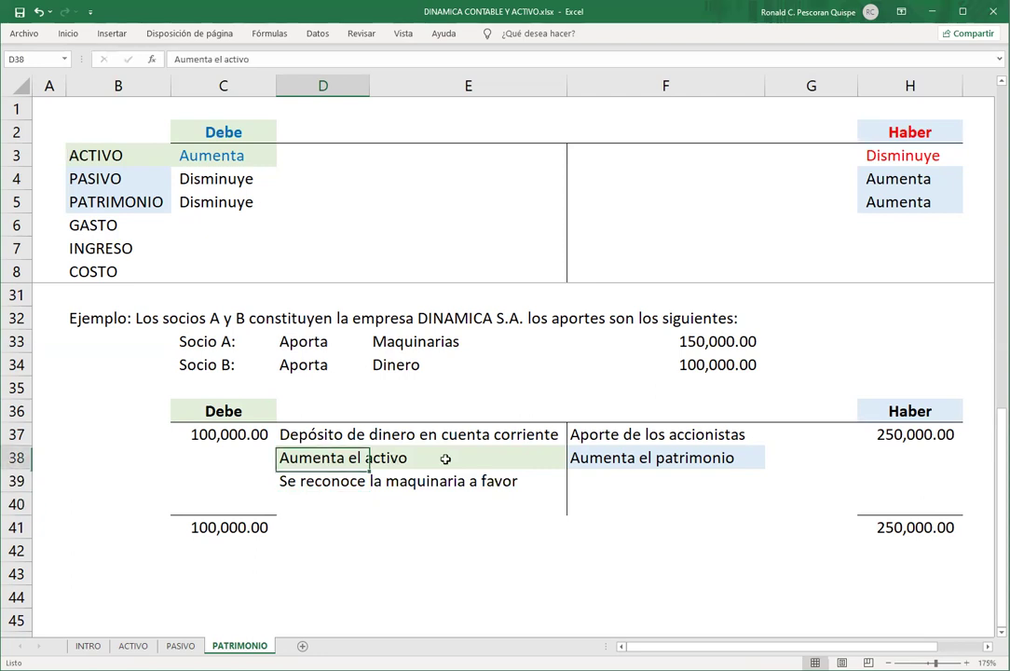
pyautogui.hotkey('ctrl', 'c')
pyautogui.click(302, 496)
pyautogui.hotkey('ctrl', 'v')
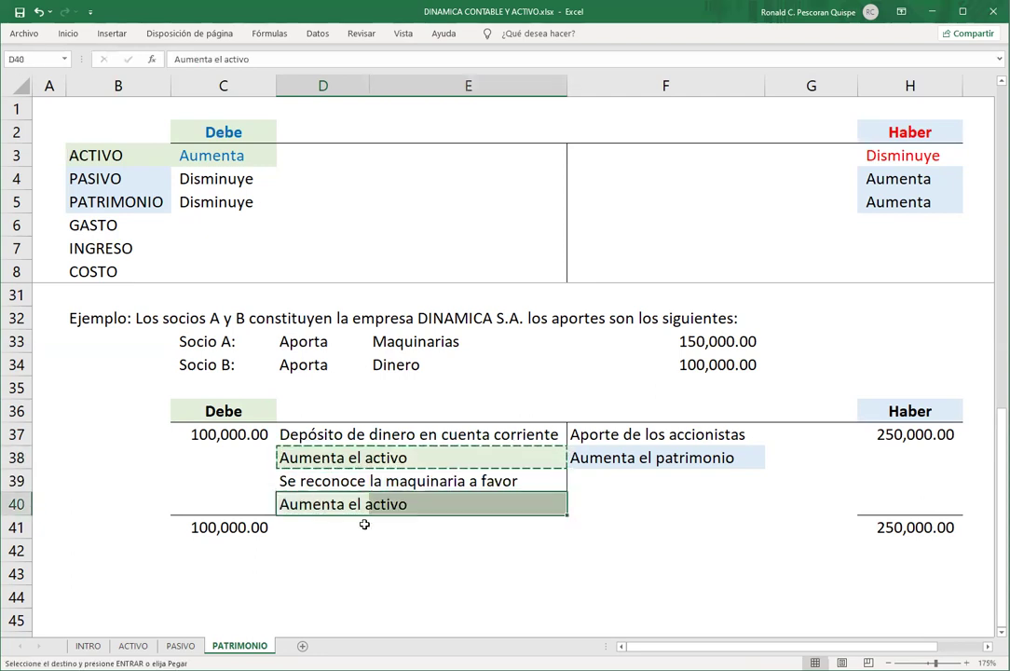
pyautogui.press('Escape')
pyautogui.click(362, 522)
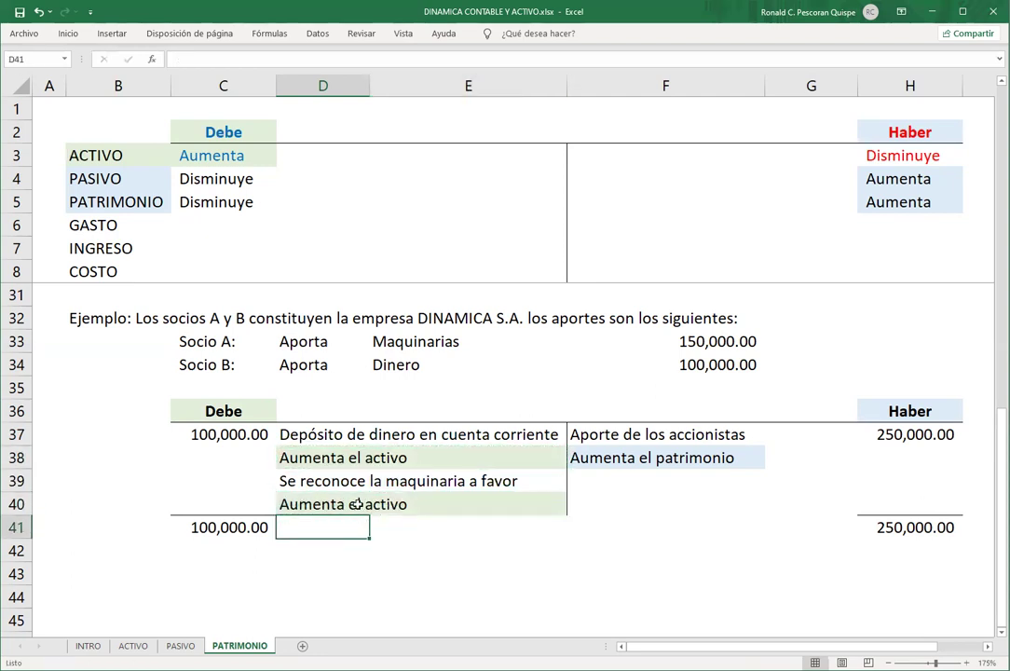
# Link C39 on the Debe side to Socio A's contribution in F33 with a formula and compare the Debe and Haber totals in row 41.
pyautogui.click(329, 481)
pyautogui.click(324, 434)
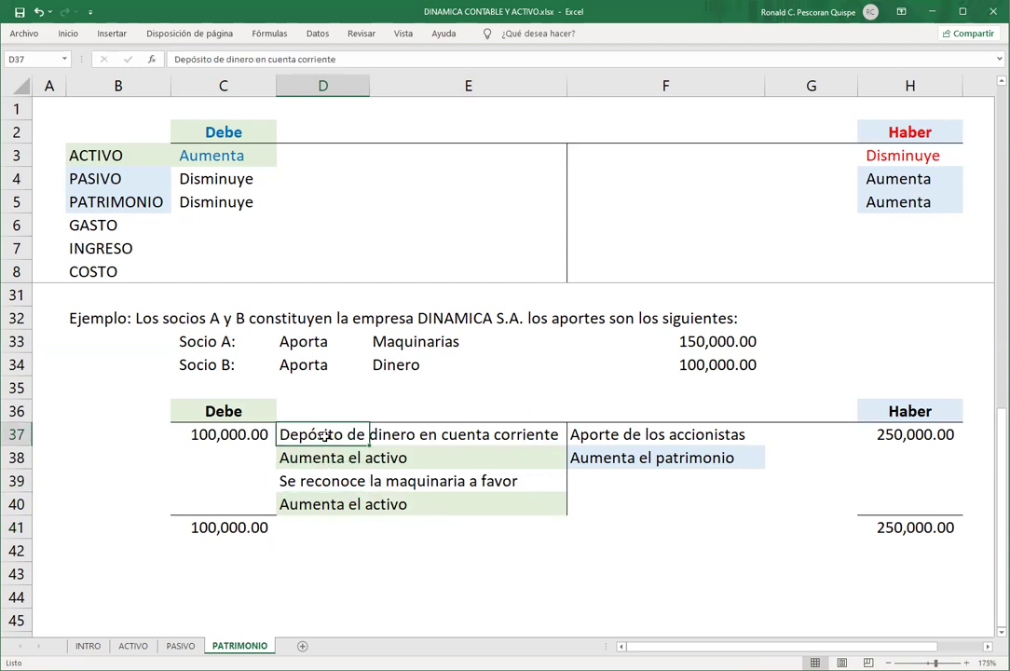
pyautogui.click(322, 481)
pyautogui.click(319, 500)
pyautogui.click(331, 457)
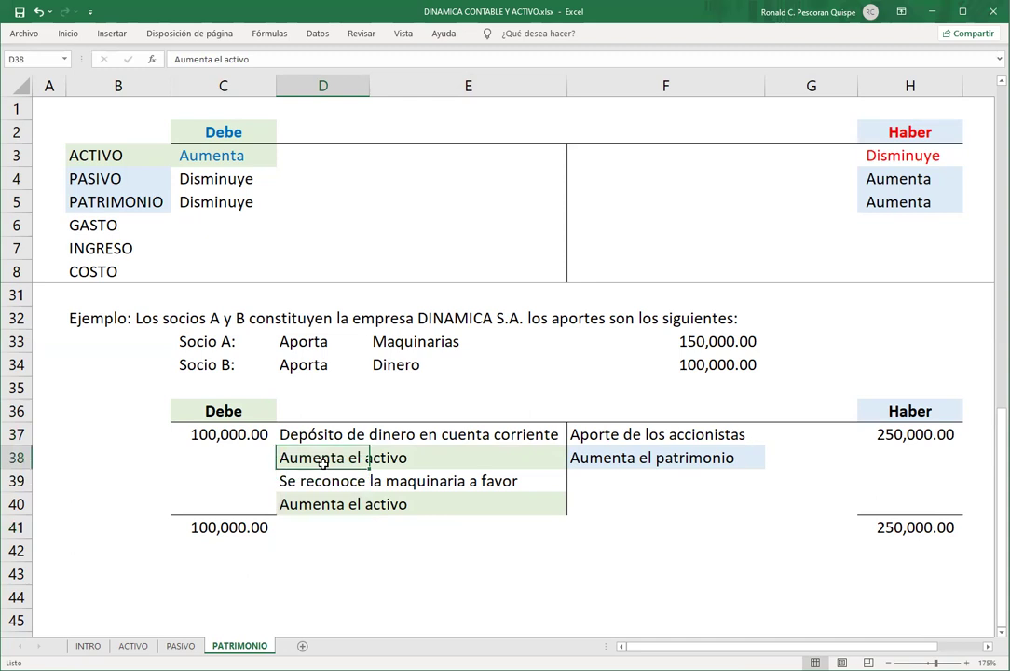
pyautogui.click(233, 411)
pyautogui.click(242, 482)
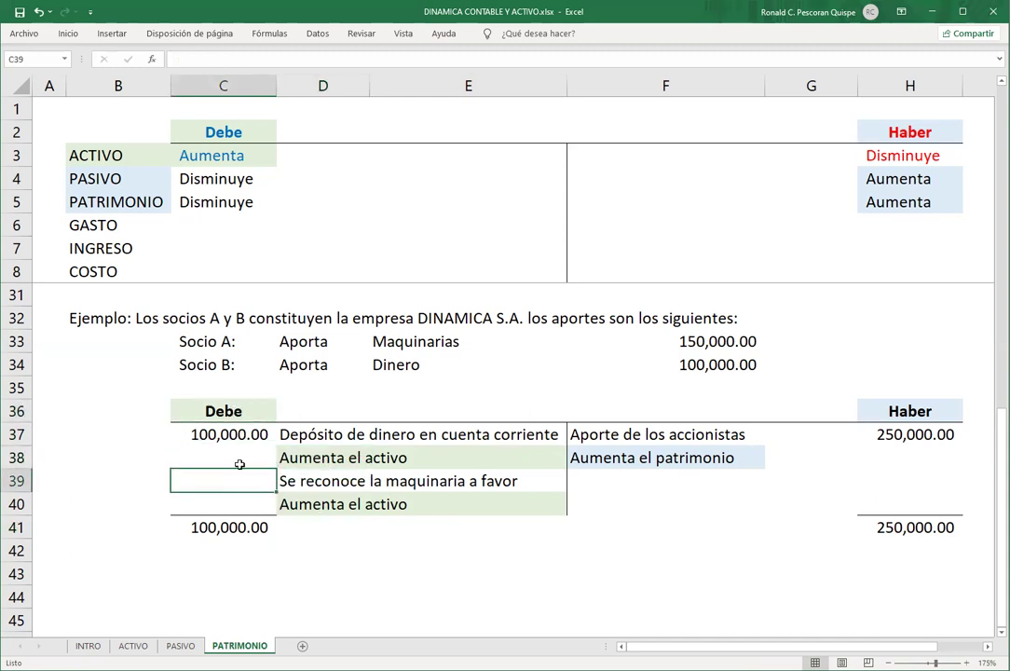
pyautogui.write('+')
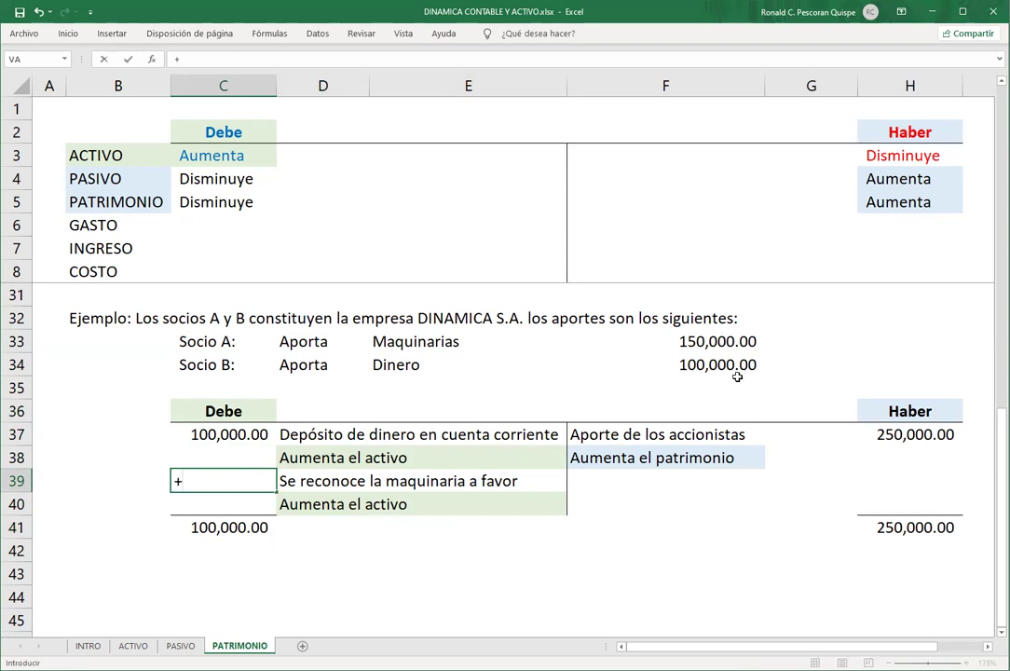
pyautogui.click(715, 341)
pyautogui.press('Return')
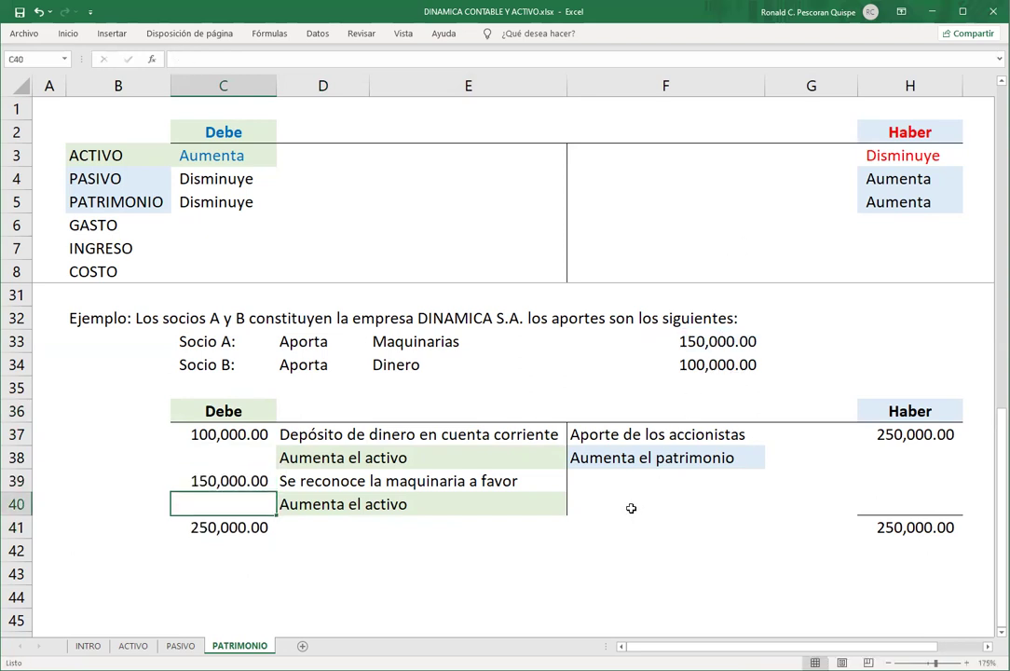
pyautogui.moveTo(267, 527); pyautogui.dragTo(871, 531)
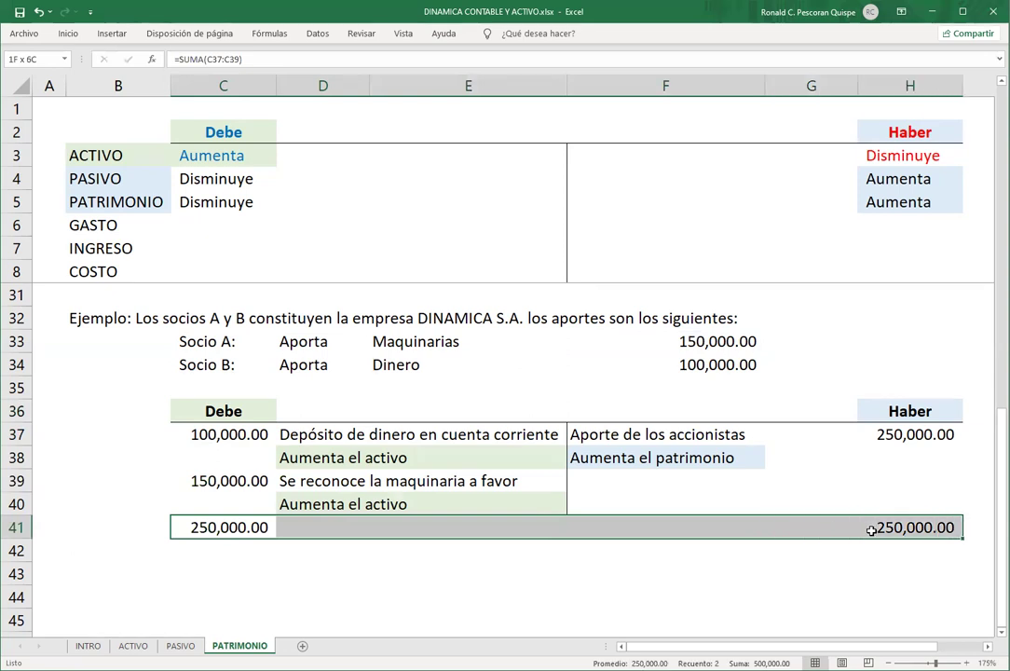
pyautogui.click(723, 579)
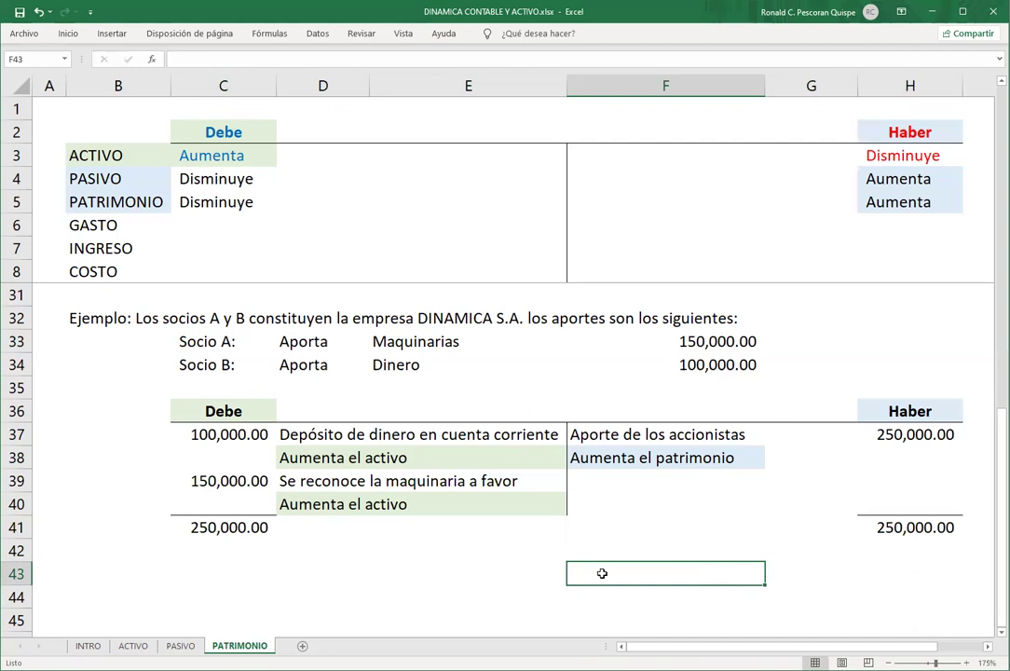
# Enter "Ejemplo: La empresa ALFA reconoce el retiro de utilidades por parte de los accionistas, el total es S/. 50,000" in B43.
pyautogui.click(102, 576)
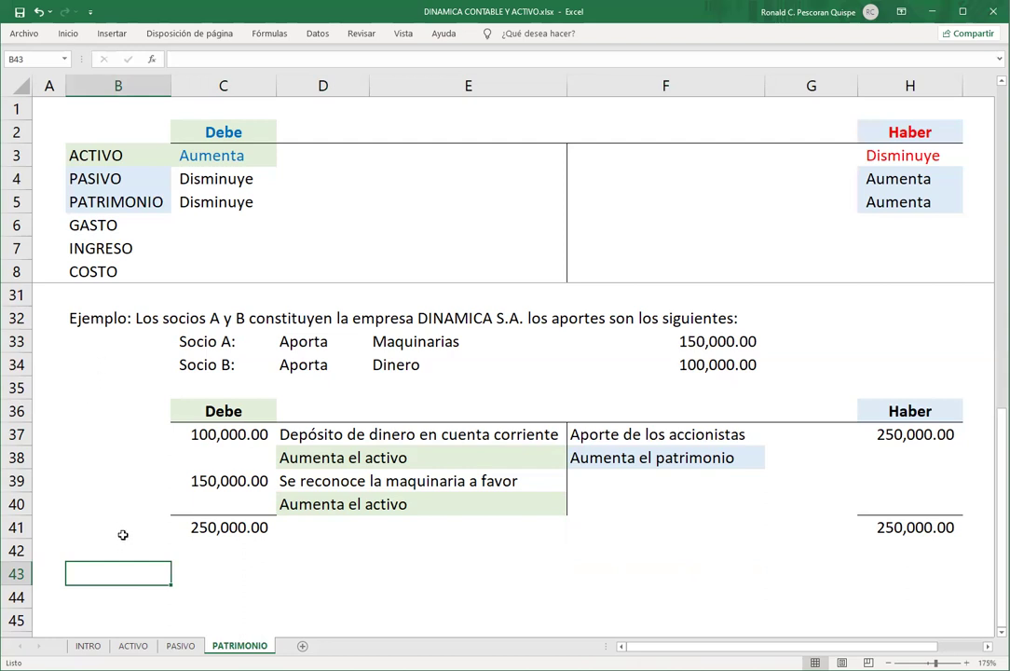
pyautogui.scroll(-1, 158, 513)
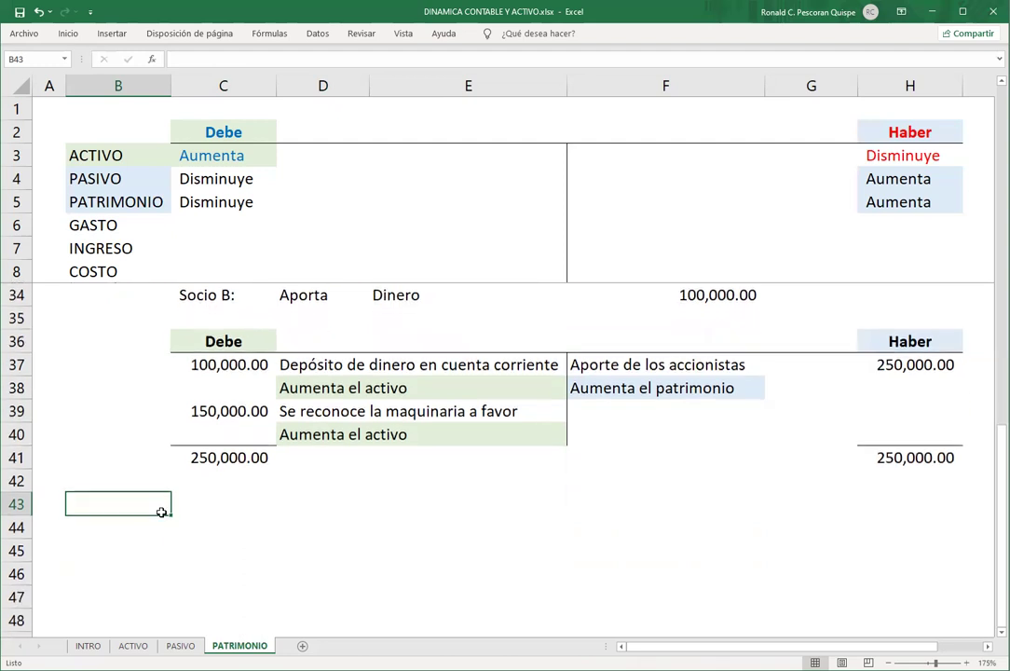
pyautogui.write('Ejemplo:')
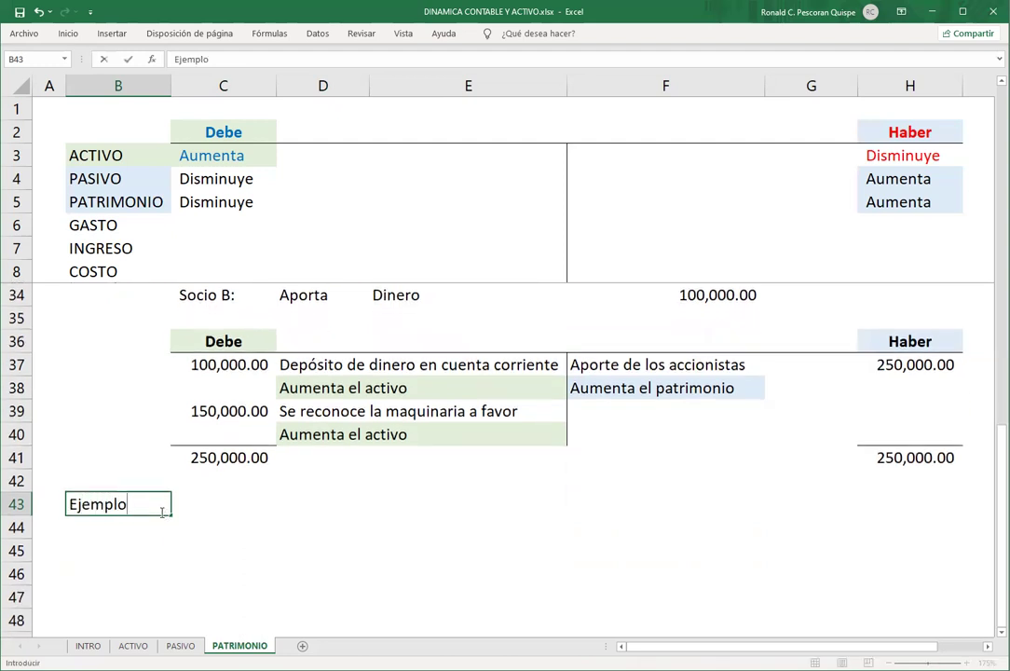
pyautogui.scroll(-3, 245, 470)
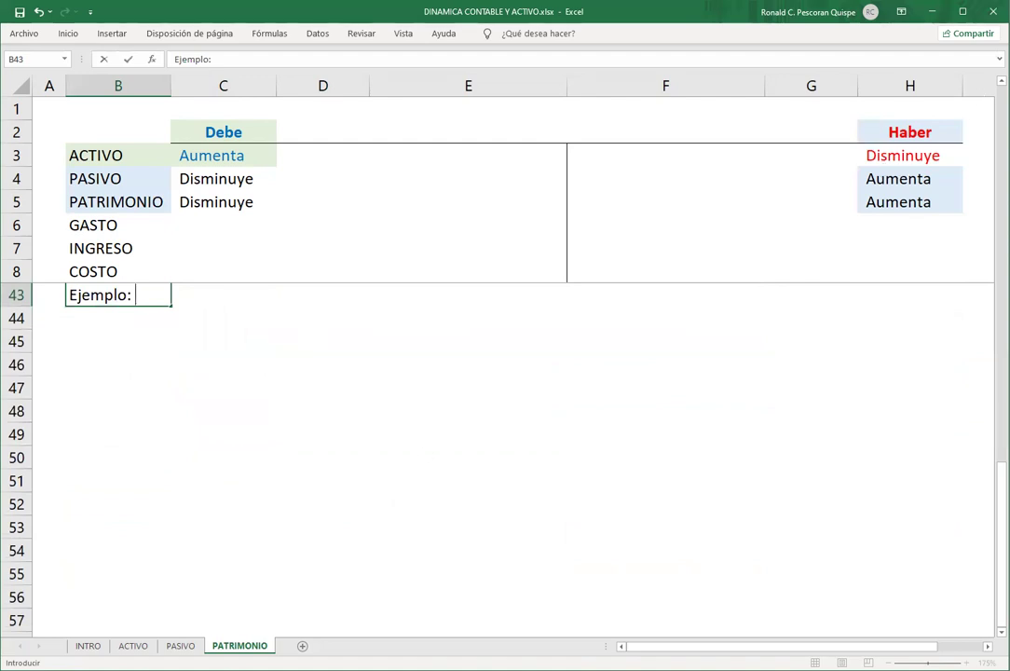
pyautogui.scroll(1, 503, 466)
pyautogui.scroll(1, 338, 302)
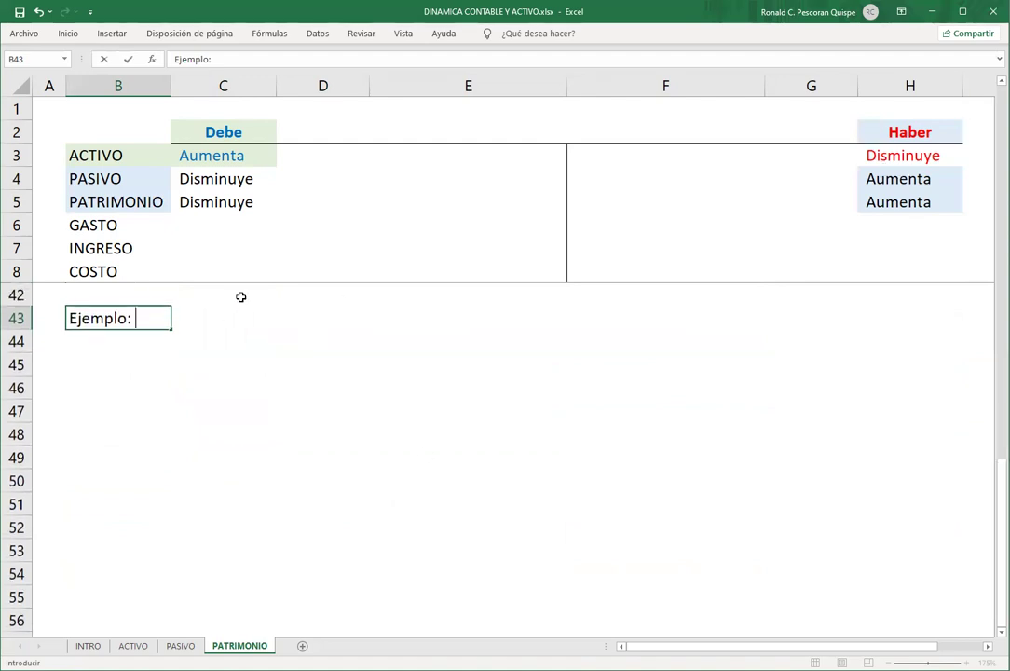
pyautogui.write('La empresa ')
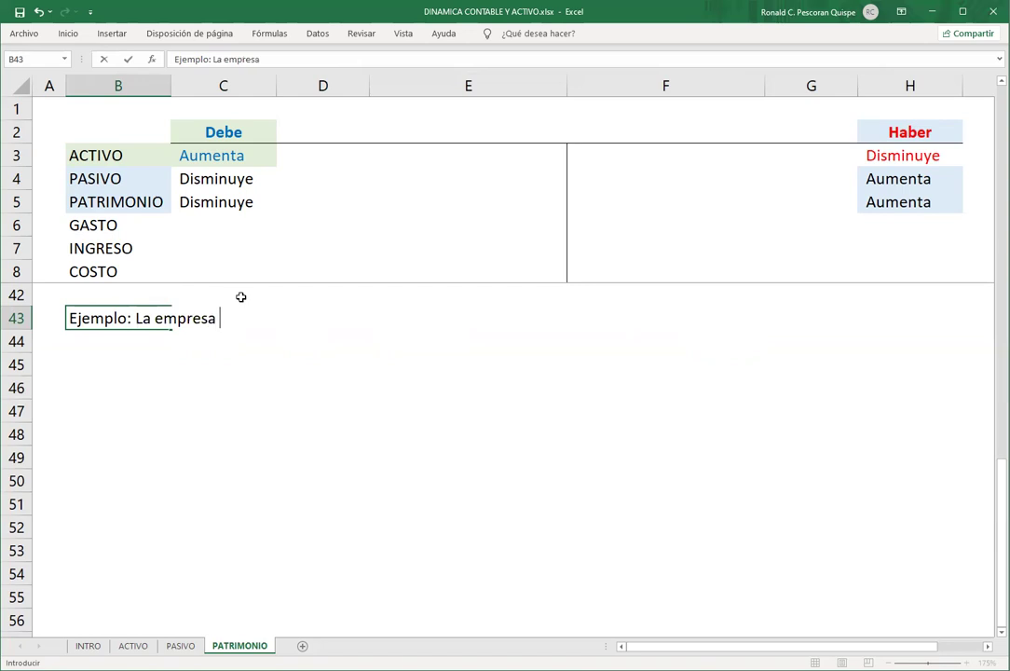
pyautogui.write('ALFA rec')
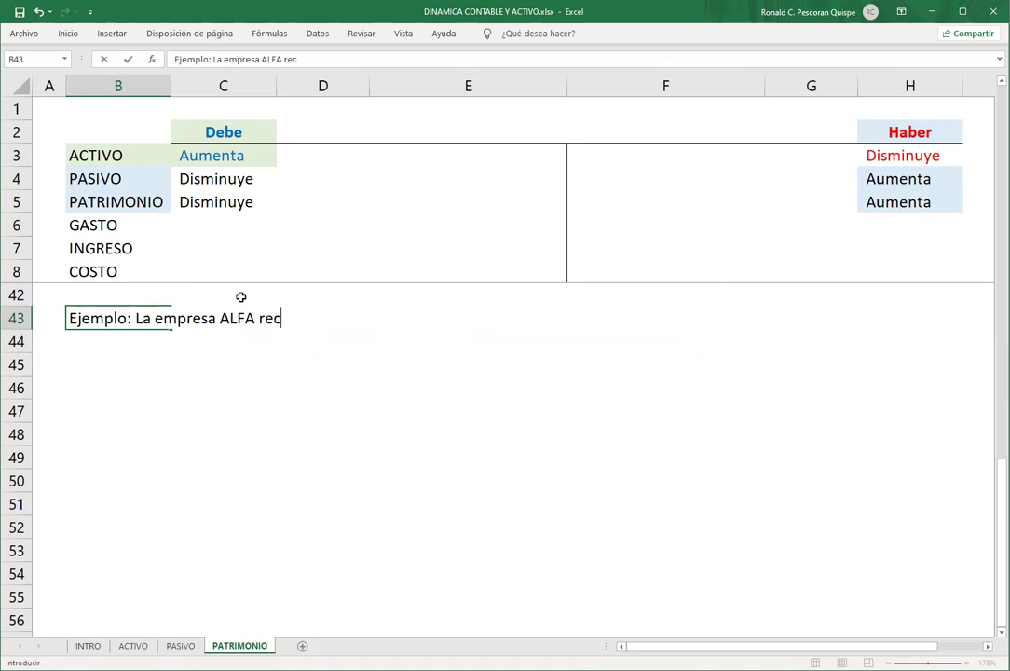
pyautogui.write('onoce el retiro')
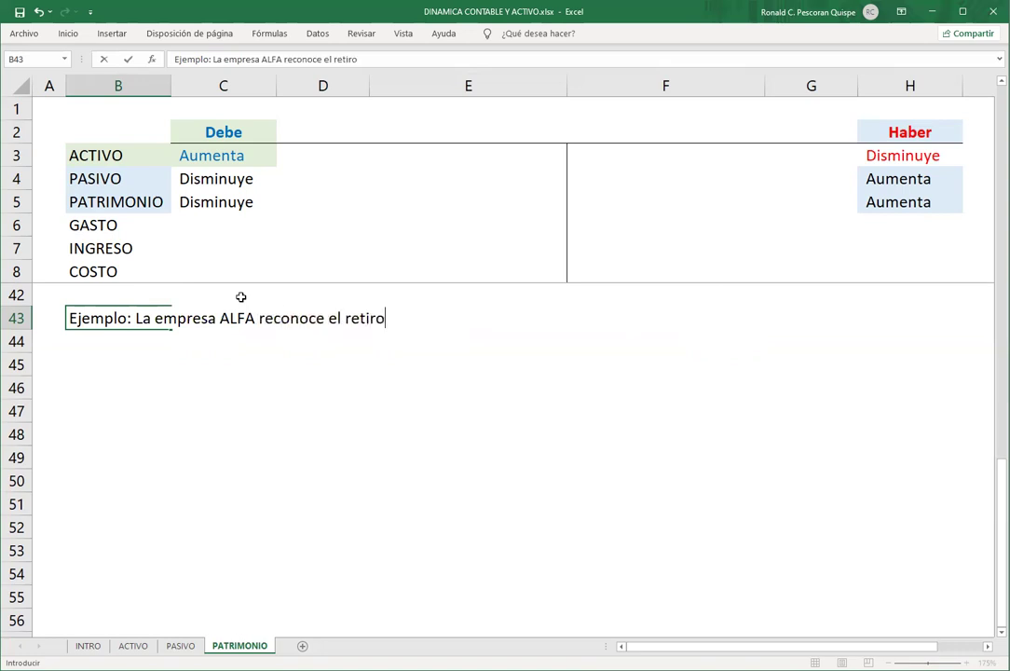
pyautogui.write(' de utilidades po')
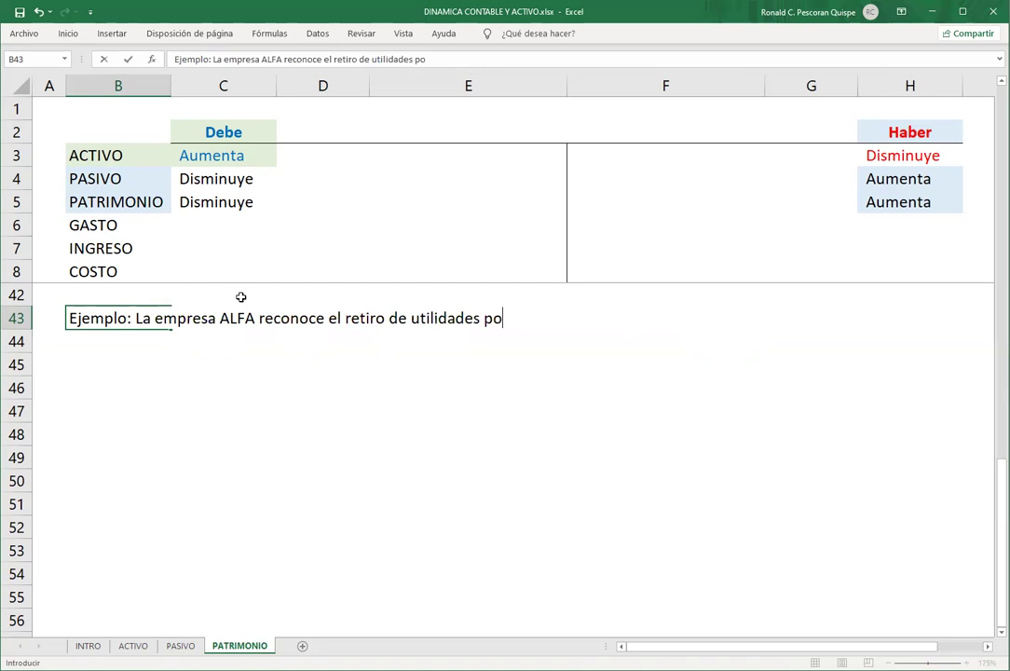
pyautogui.write('r parte de lo')
pyautogui.press('BackSpace')
pyautogui.write('los')
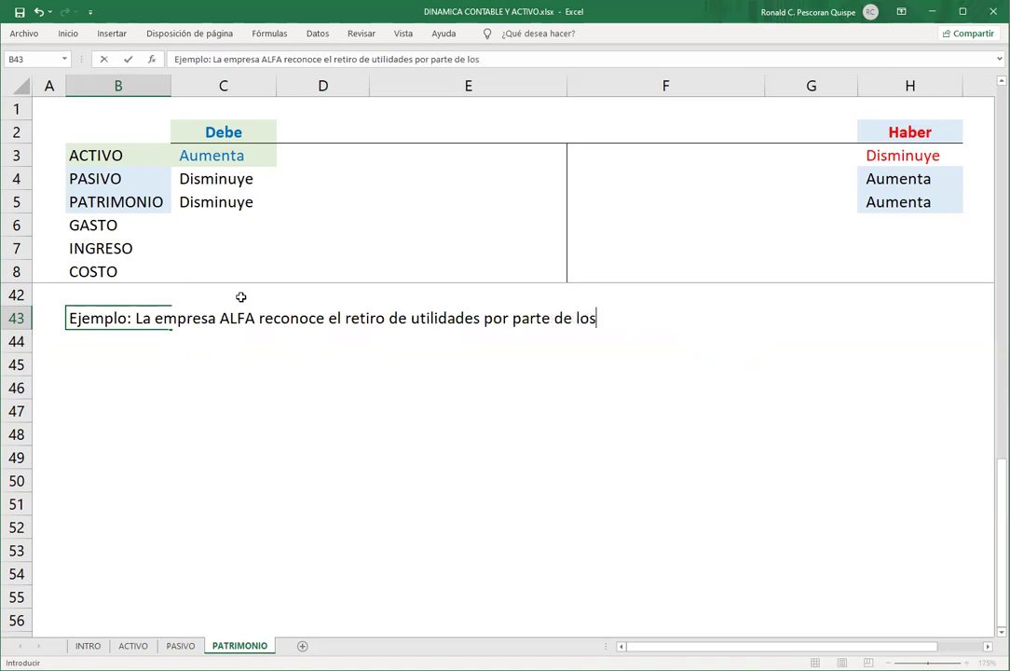
pyautogui.write(' accionista')
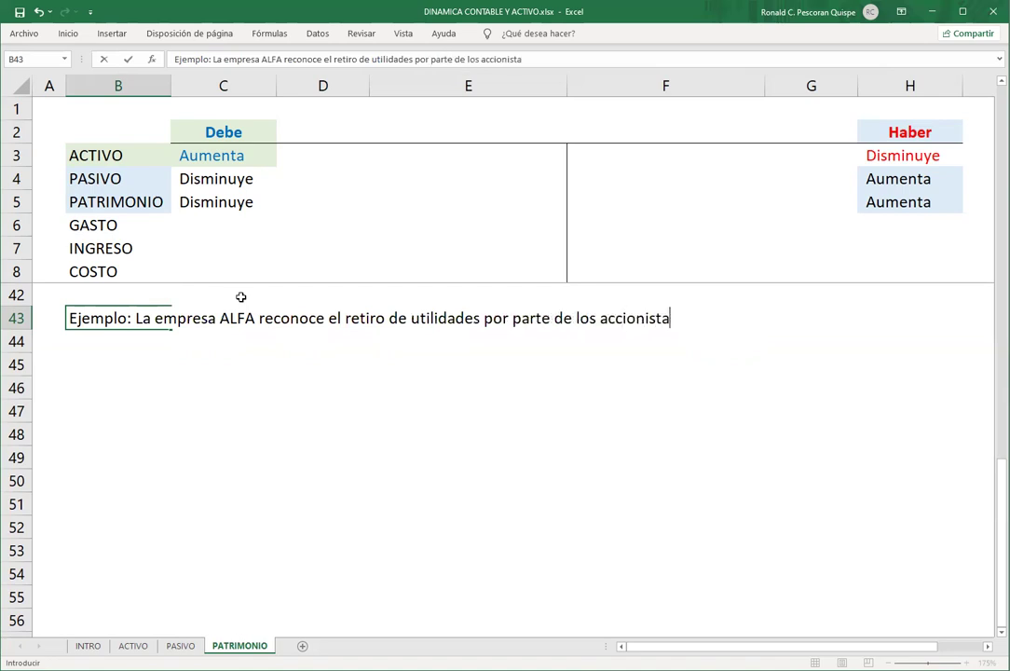
pyautogui.write('s, el total es S/')
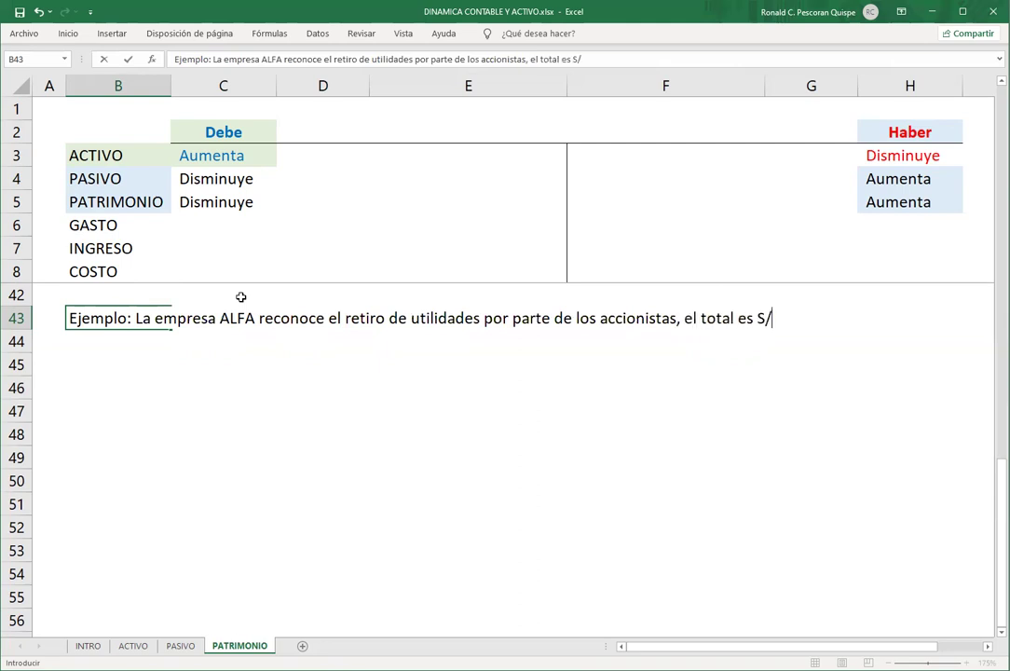
pyautogui.write('. 50,000')
pyautogui.press('Return')
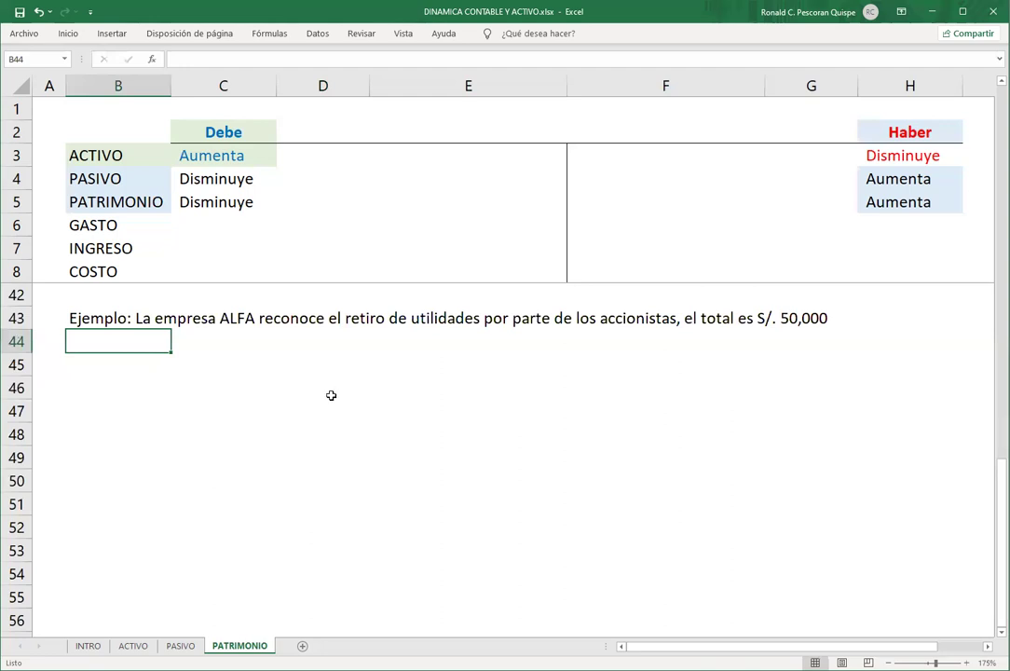
# Copy the first example's Debe/Haber account block C12:H14 for use in the profit withdrawal example.
pyautogui.click(176, 361)
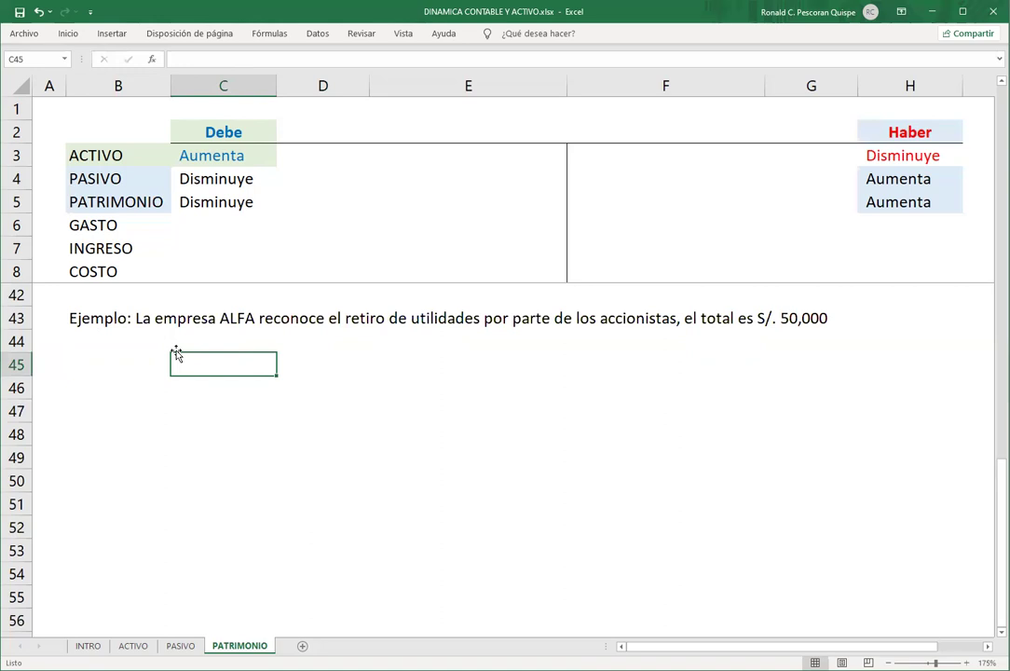
pyautogui.scroll(5, 470, 389)
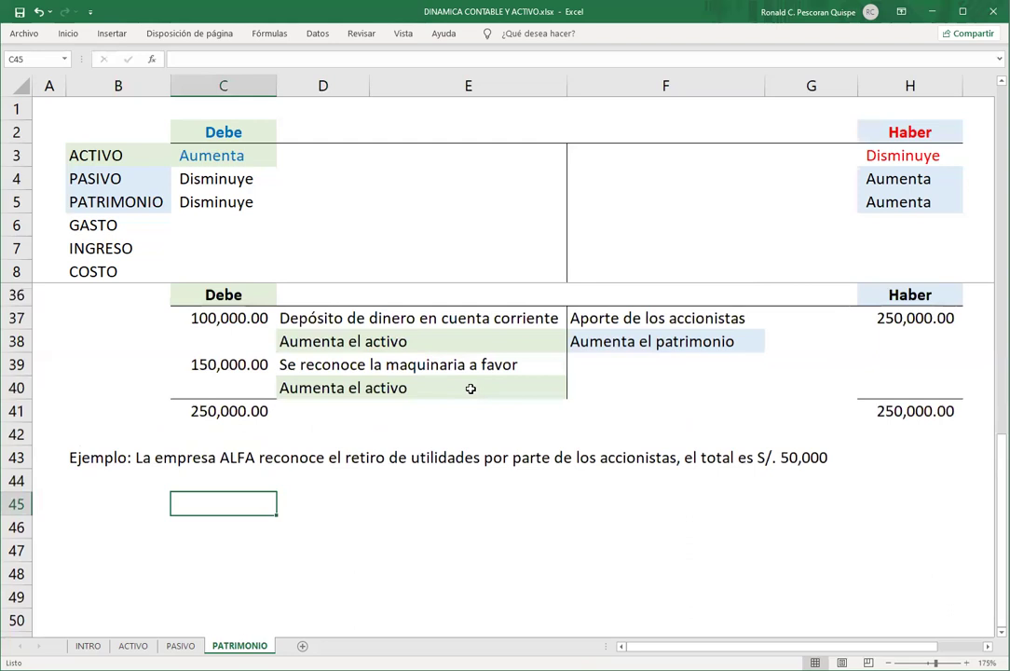
pyautogui.scroll(6, 371, 434)
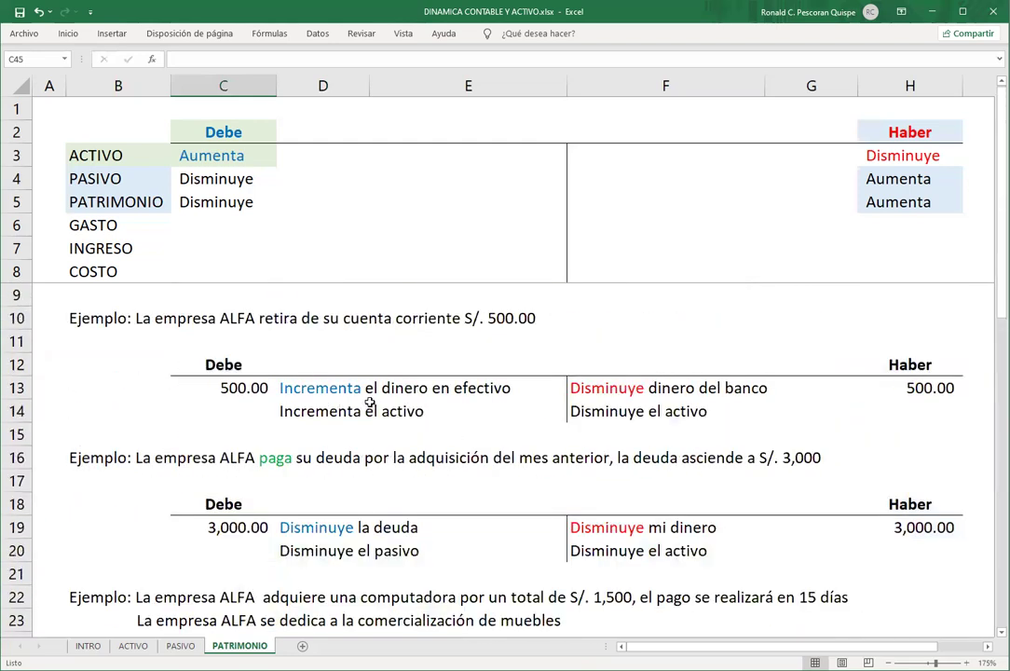
pyautogui.moveTo(214, 366); pyautogui.dragTo(861, 406)
pyautogui.hotkey('ctrl', 'c')
pyautogui.scroll(-11, 499, 458)
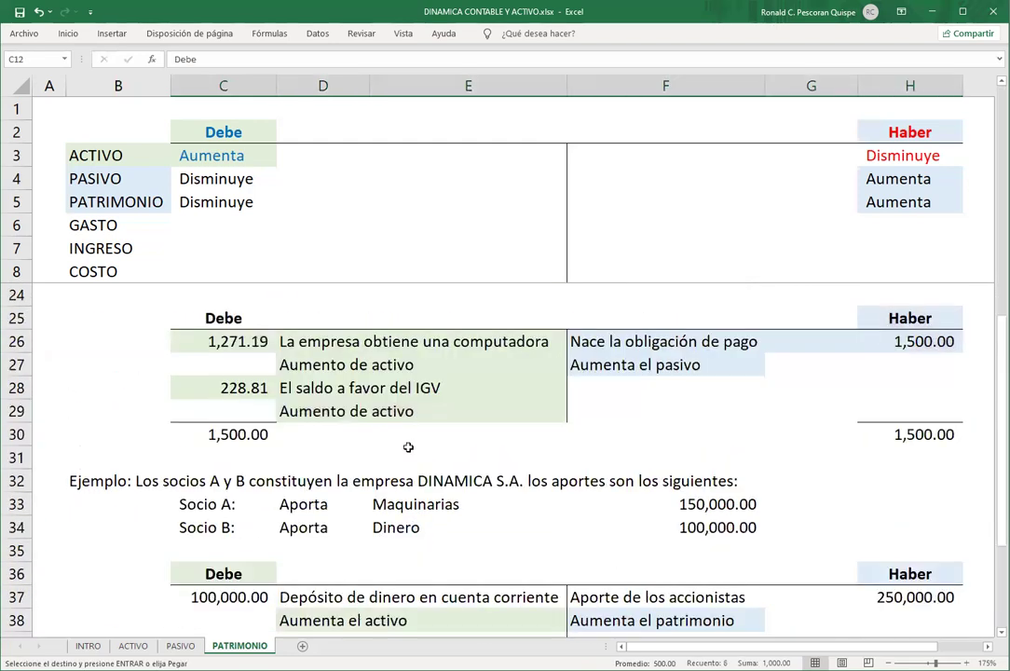
pyautogui.click(219, 345)
pyautogui.hotkey('ctrl', 'v')
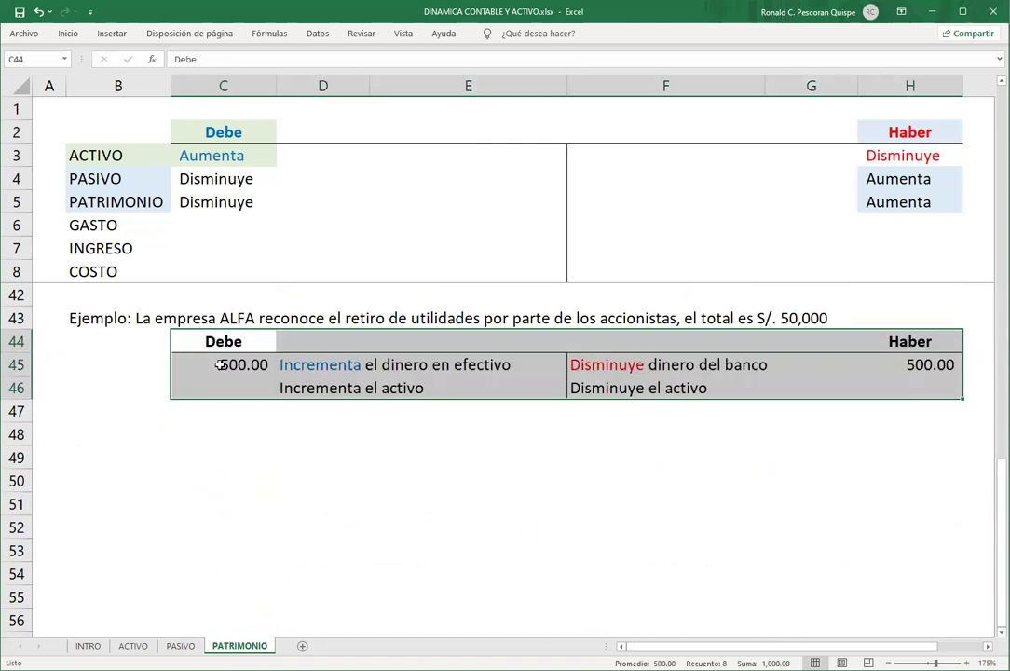
pyautogui.hotkey('ctrl', 'z')
# Paste the copied Debe/Haber account block at C45 and clear its description cells D46:F47.
pyautogui.click(219, 366)
pyautogui.hotkey('ctrl', 'v')
pyautogui.moveTo(242, 387); pyautogui.dragTo(736, 415)
pyautogui.moveTo(316, 388); pyautogui.dragTo(722, 417)
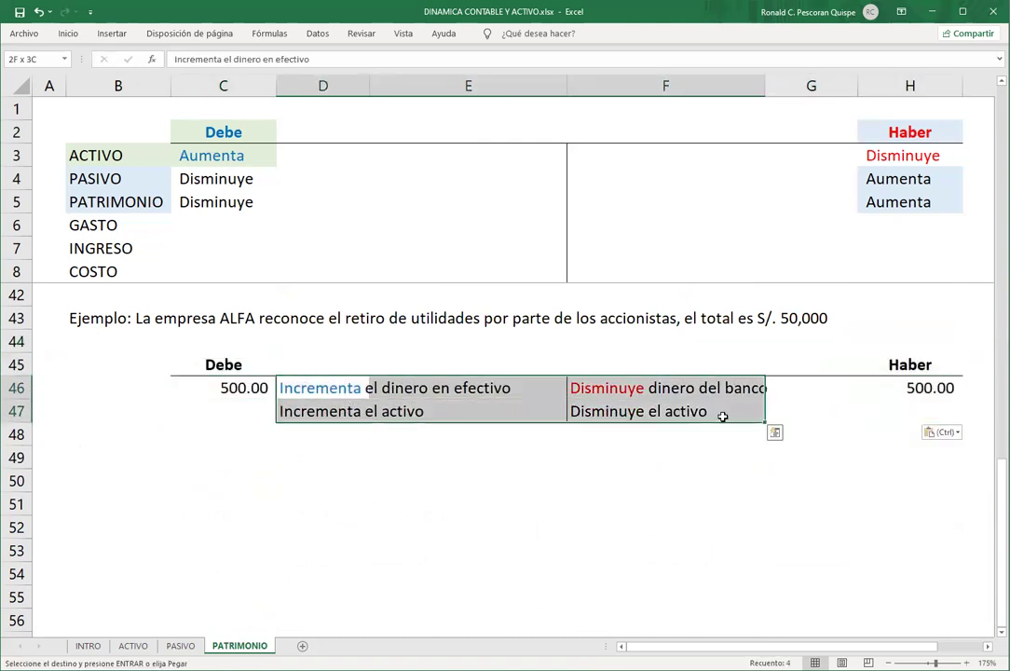
pyautogui.press('Delete')
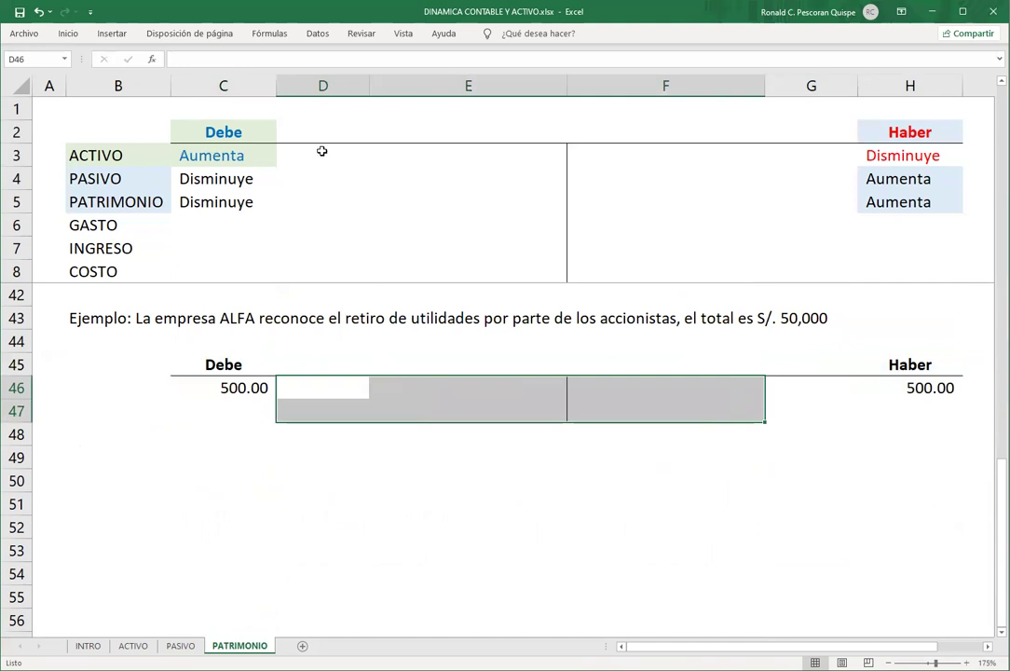
# Replace the Haber amount in H46 with 50000 and check the linked Debe amount in C46.
pyautogui.click(67, 35)
pyautogui.click(244, 387)
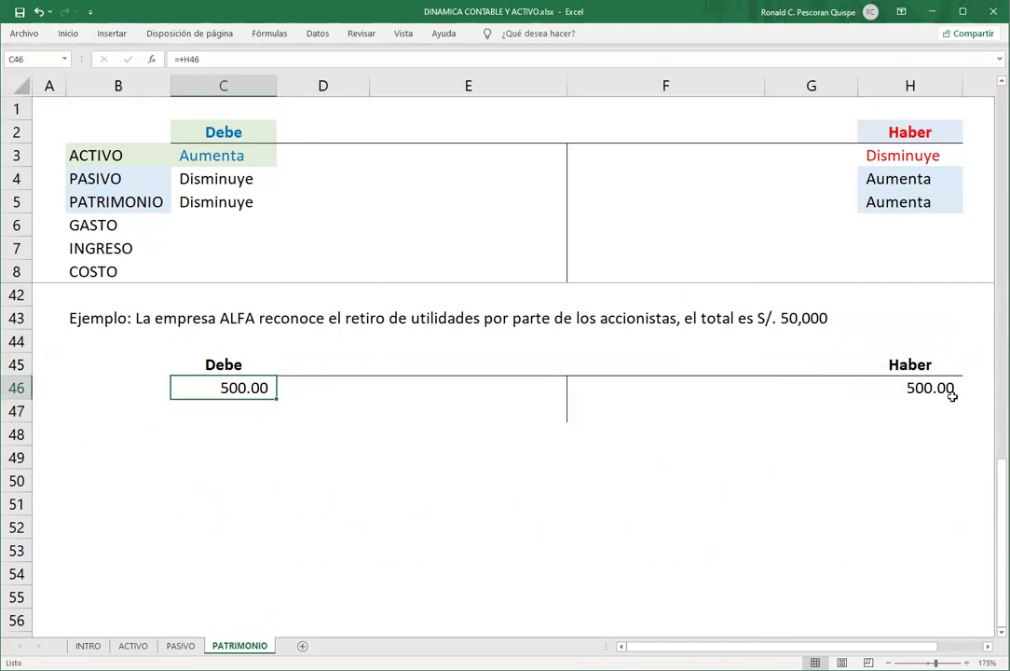
pyautogui.click(951, 393)
pyautogui.press('Delete')
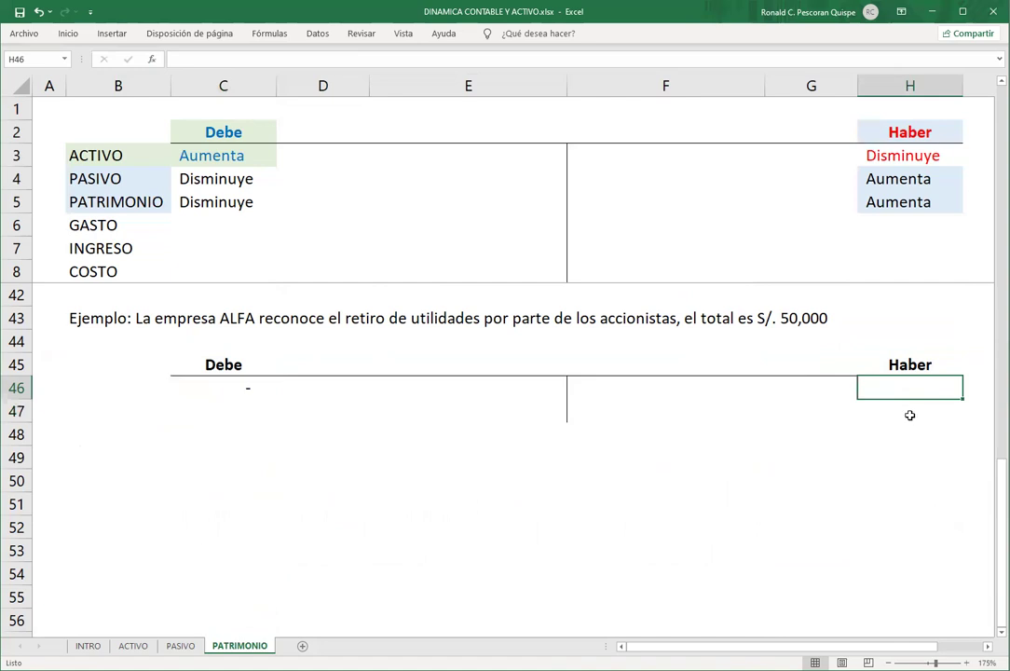
pyautogui.write('50000')
pyautogui.press('Return')
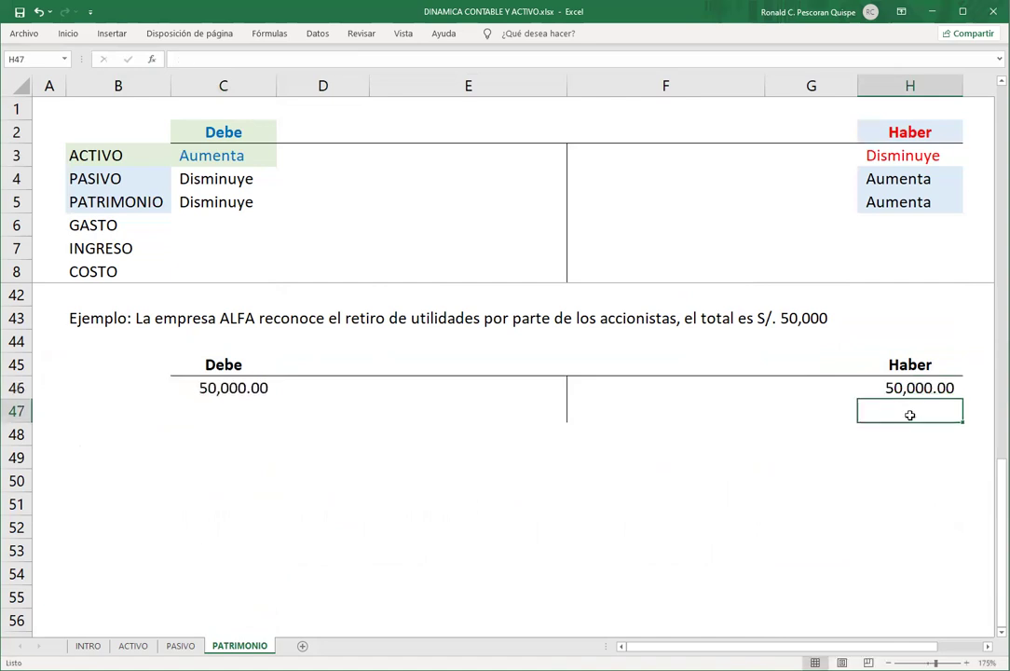
pyautogui.click(924, 390)
pyautogui.click(253, 406)
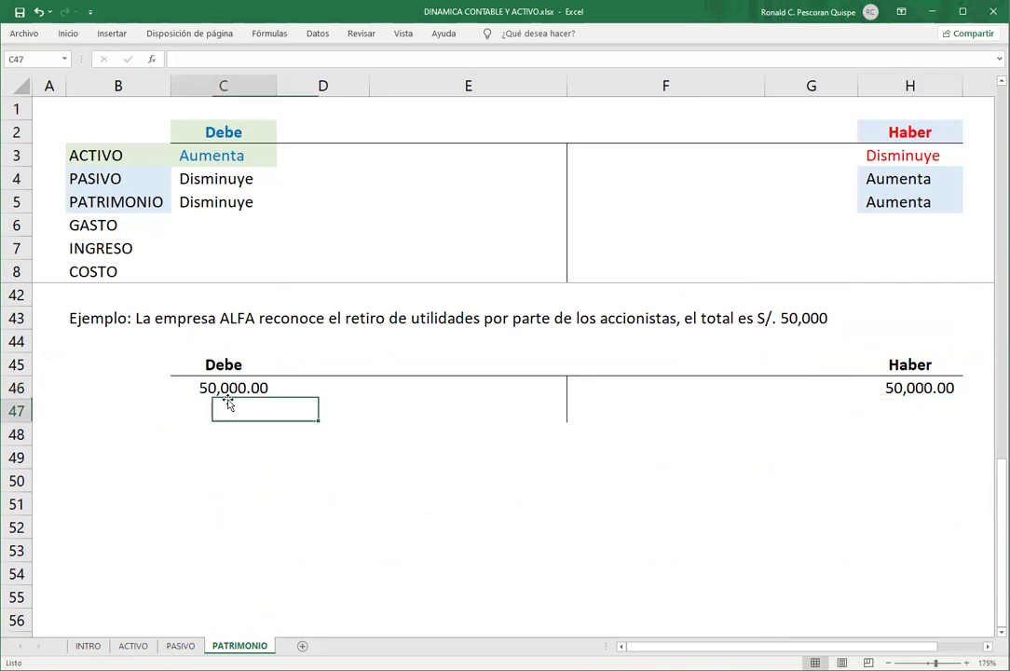
pyautogui.click(231, 387)
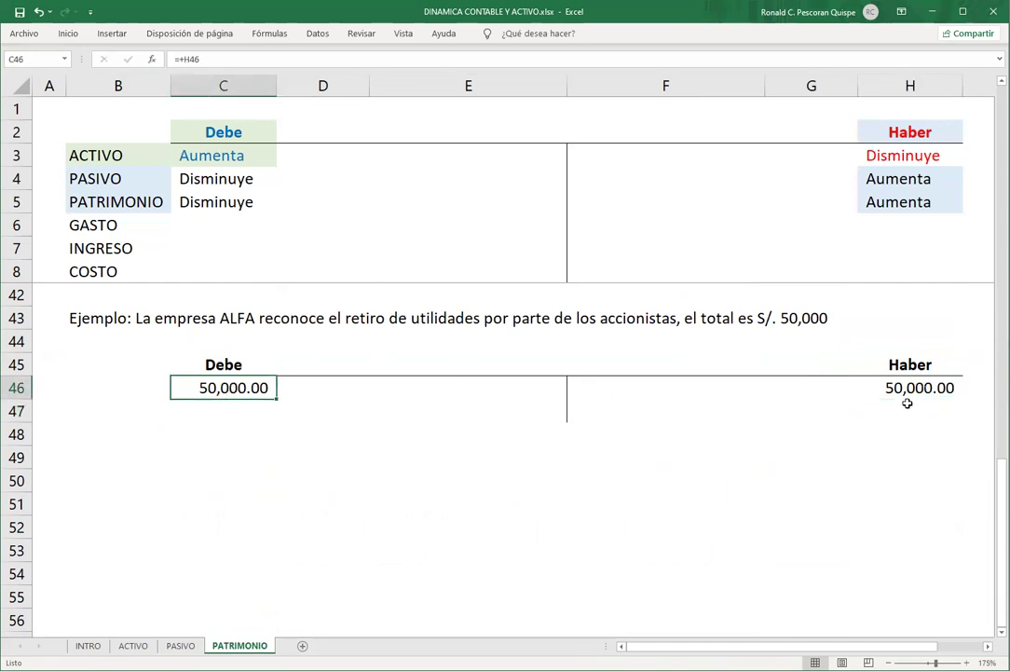
# Following the rule for a decrease in ACTIVO, enter "Disminuye el dinero de la empresa" as the Haber description in F46.
pyautogui.moveTo(149, 318); pyautogui.dragTo(834, 319)
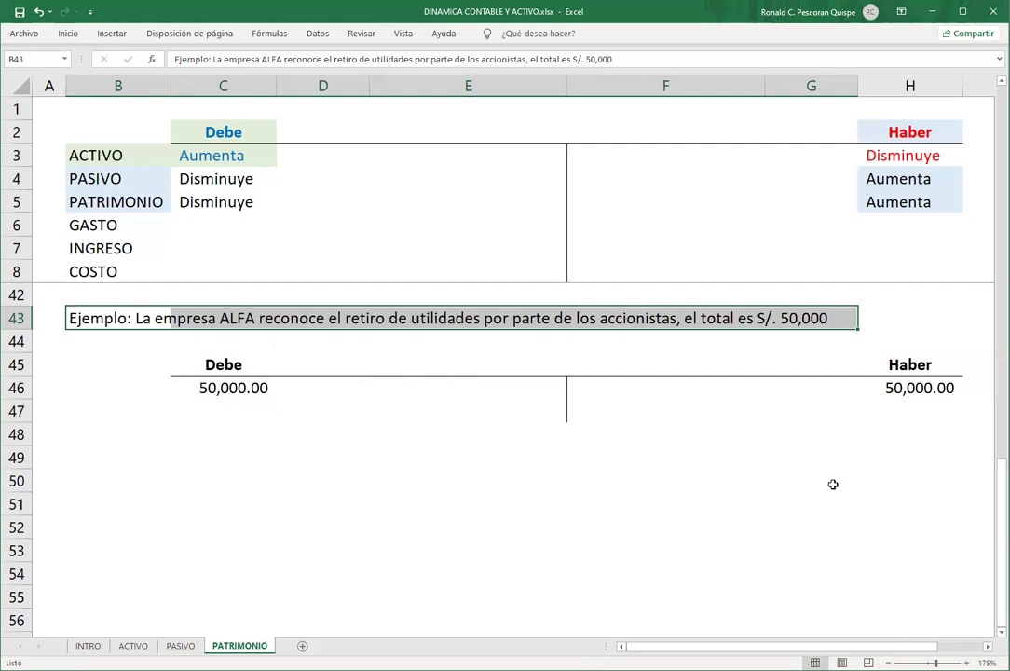
pyautogui.click(87, 155)
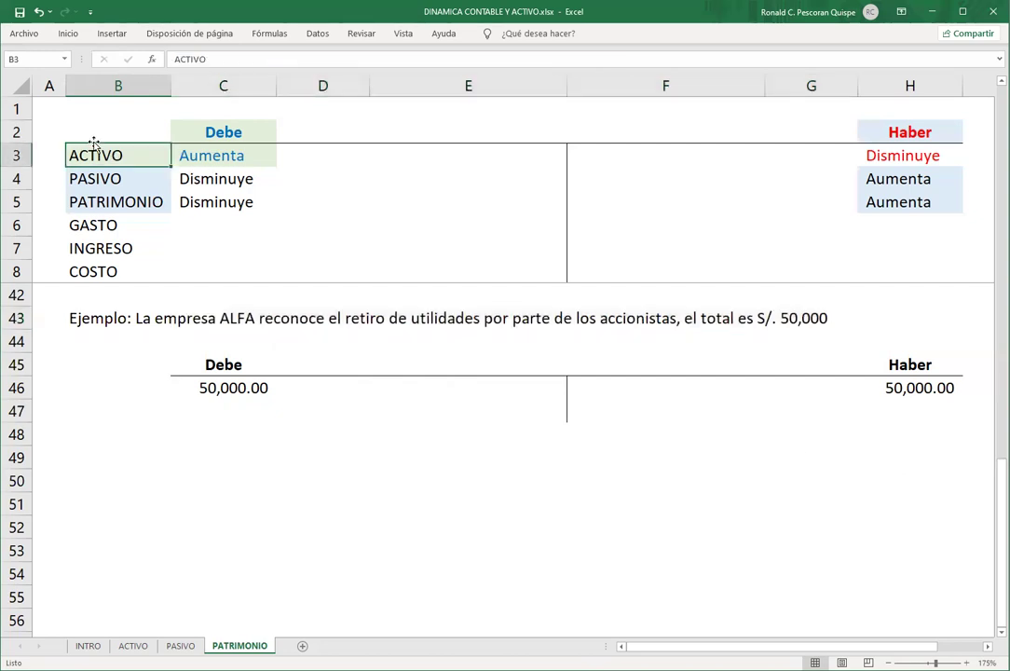
pyautogui.keyDown('ctrl'); pyautogui.click(868, 158); pyautogui.keyUp('ctrl')
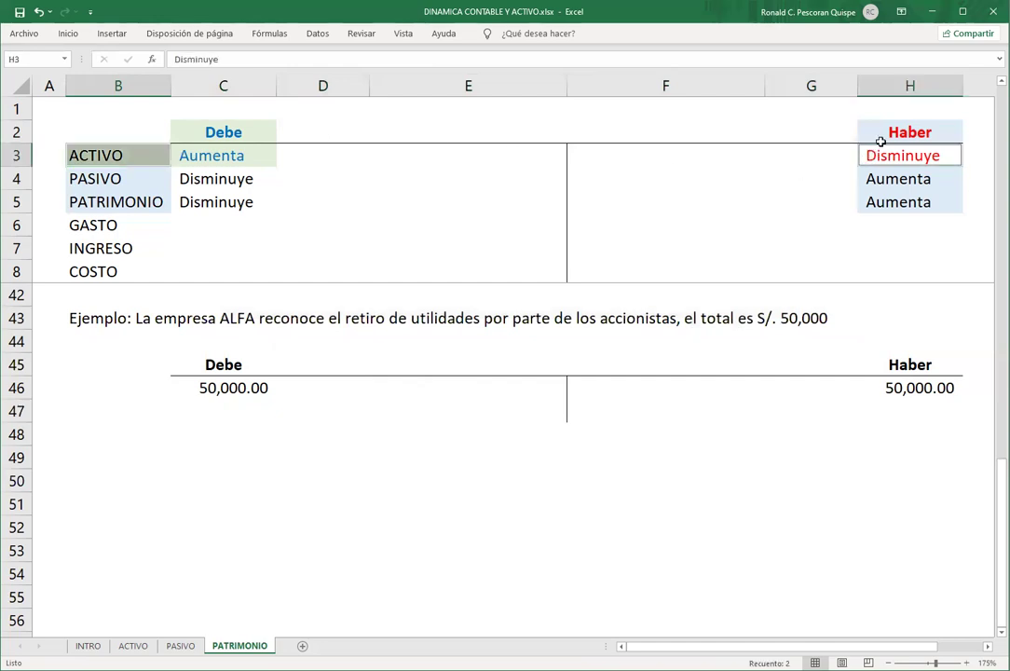
pyautogui.keyDown('ctrl'); pyautogui.click(887, 134); pyautogui.keyUp('ctrl')
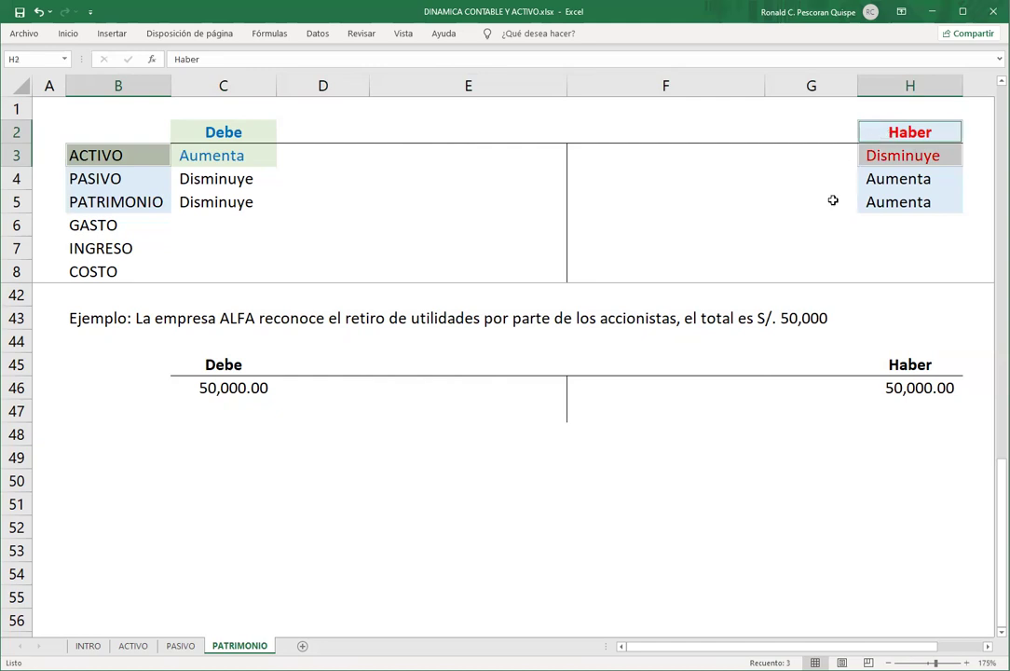
pyautogui.click(622, 383)
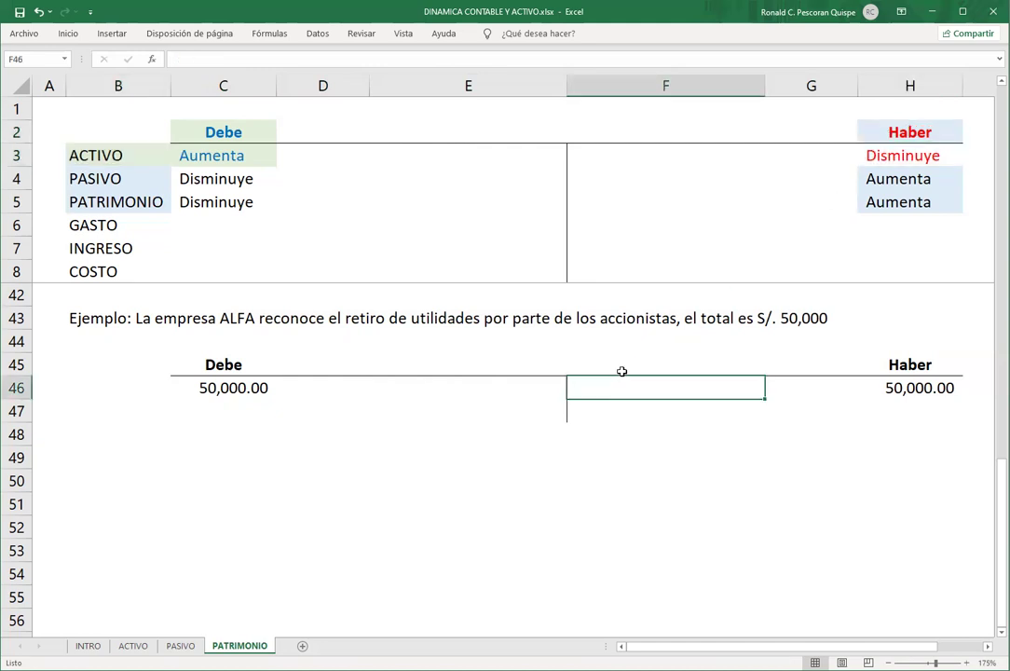
pyautogui.write('Dim')
pyautogui.press('BackSpace')
pyautogui.press('BackSpace')
pyautogui.write('s')
pyautogui.press('BackSpace')
pyautogui.write('isminuye el dinero de la empresa')
pyautogui.press('Return')
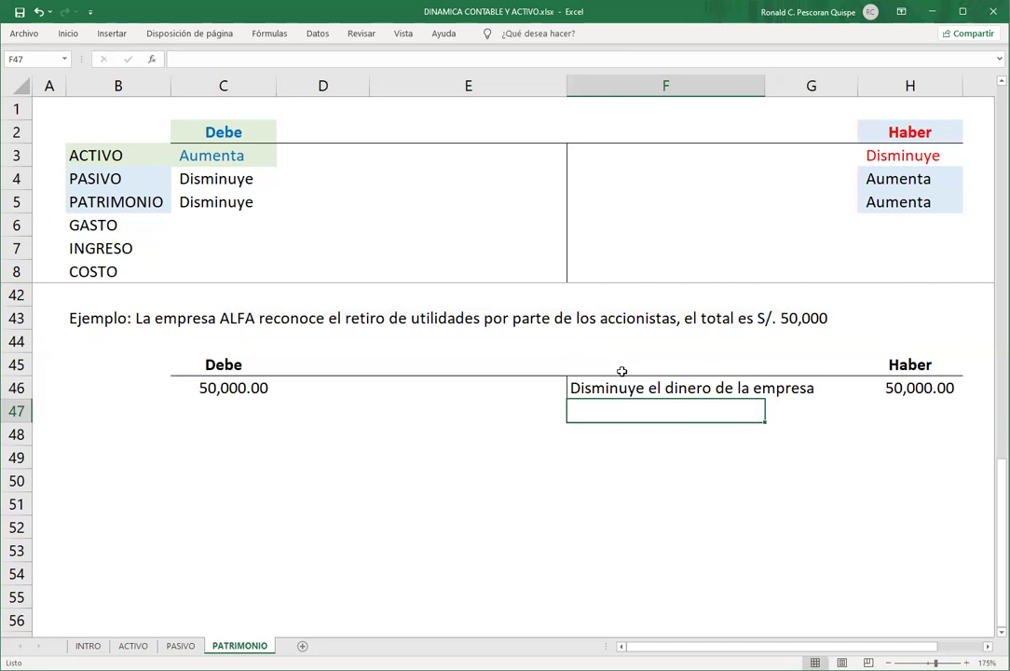
# Add "Disminuye el activo" in F47 beneath the first Haber description.
pyautogui.write('Dism')
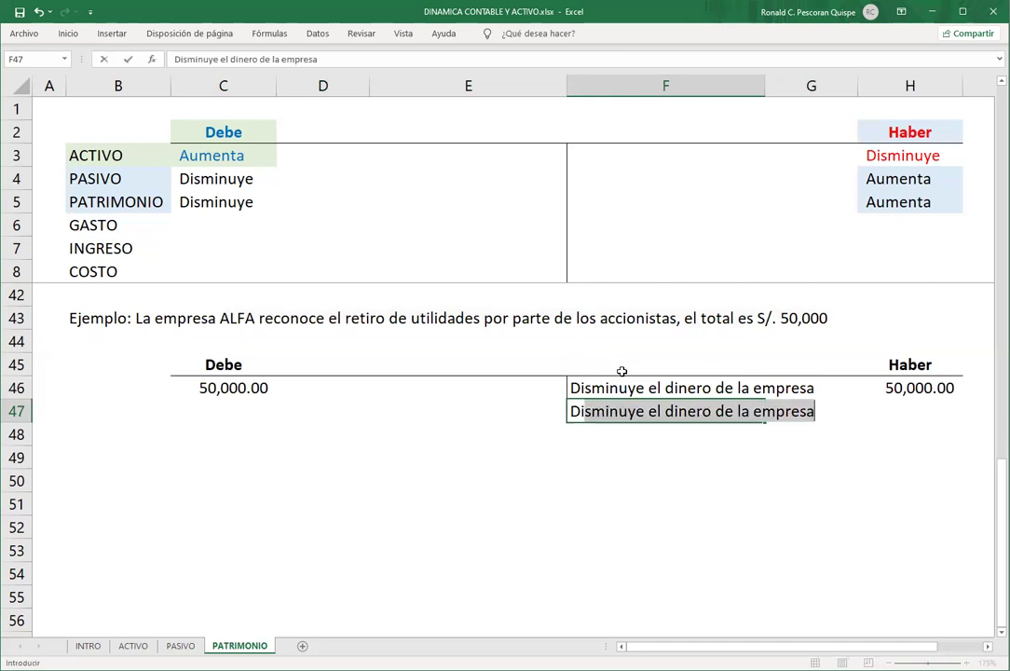
pyautogui.write('inuye el')
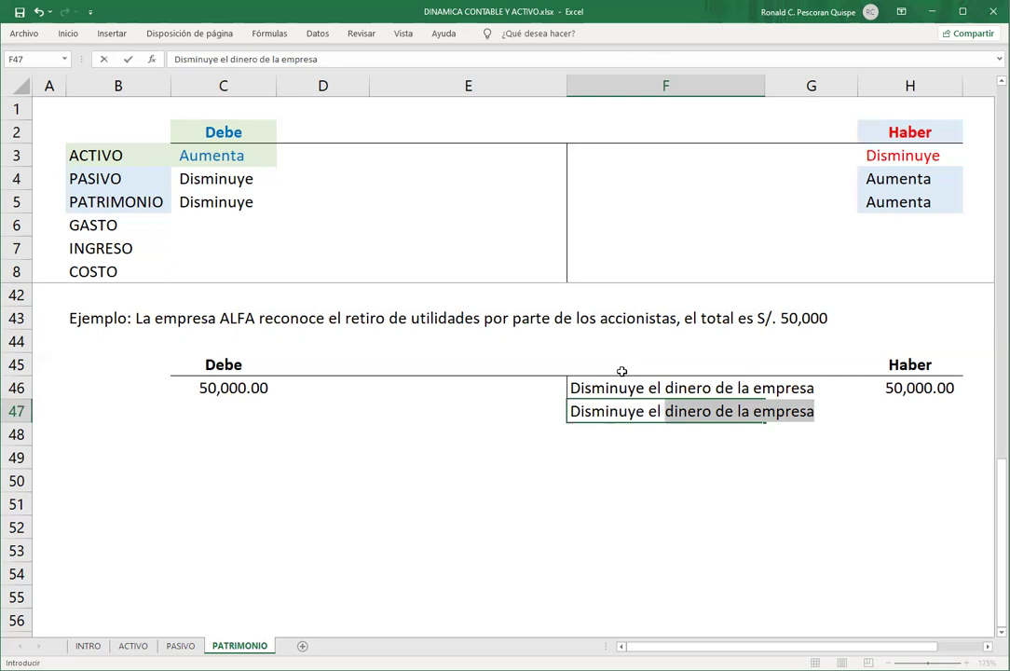
pyautogui.write('activo')
pyautogui.press('Return')
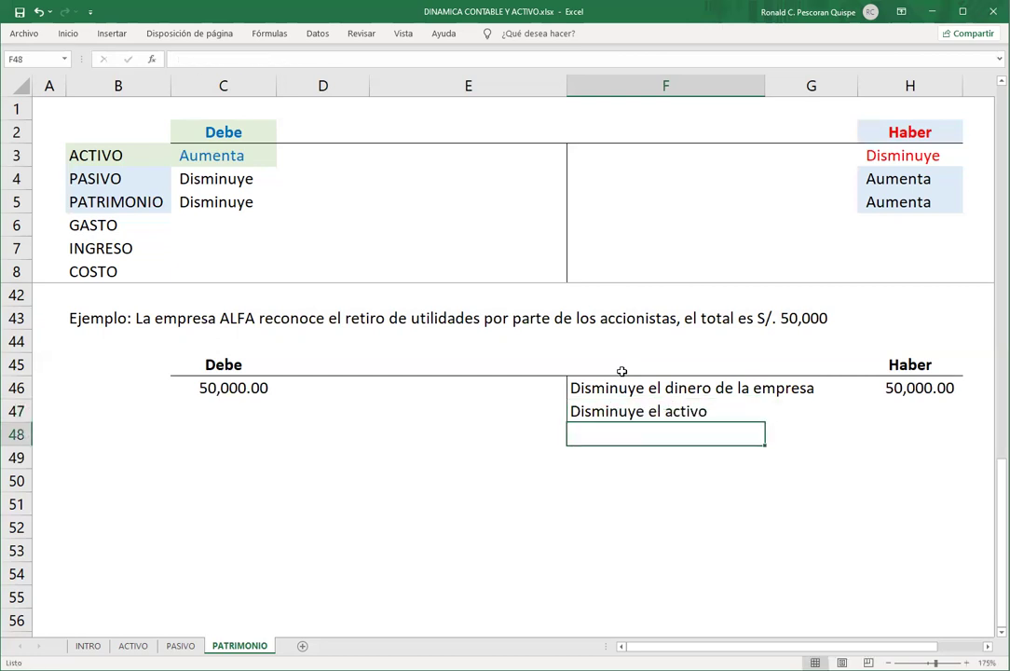
# Colour the text of "Disminuye el activo" in F47 and the Haber heading in H45 red.
pyautogui.click(909, 155)
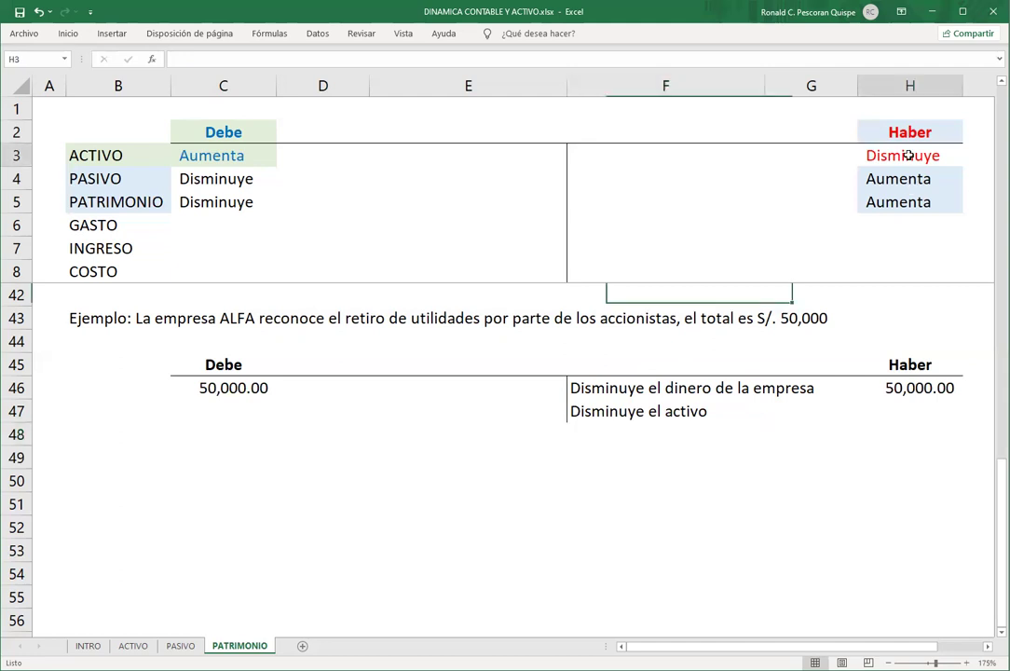
pyautogui.moveTo(908, 129); pyautogui.dragTo(899, 157)
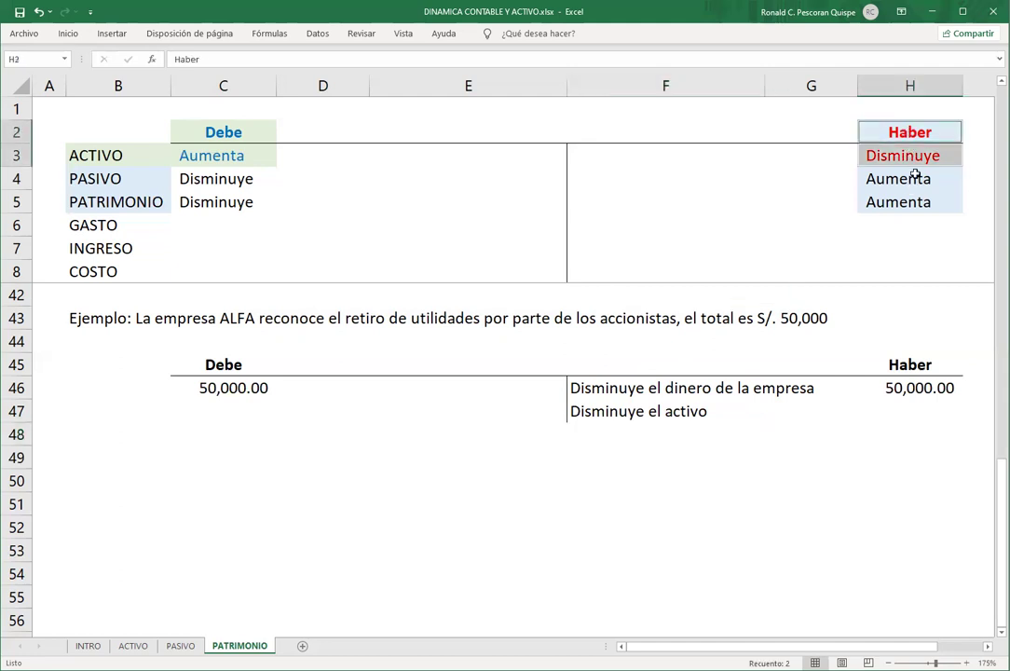
pyautogui.click(919, 388)
pyautogui.moveTo(923, 367); pyautogui.dragTo(923, 388)
pyautogui.click(711, 405)
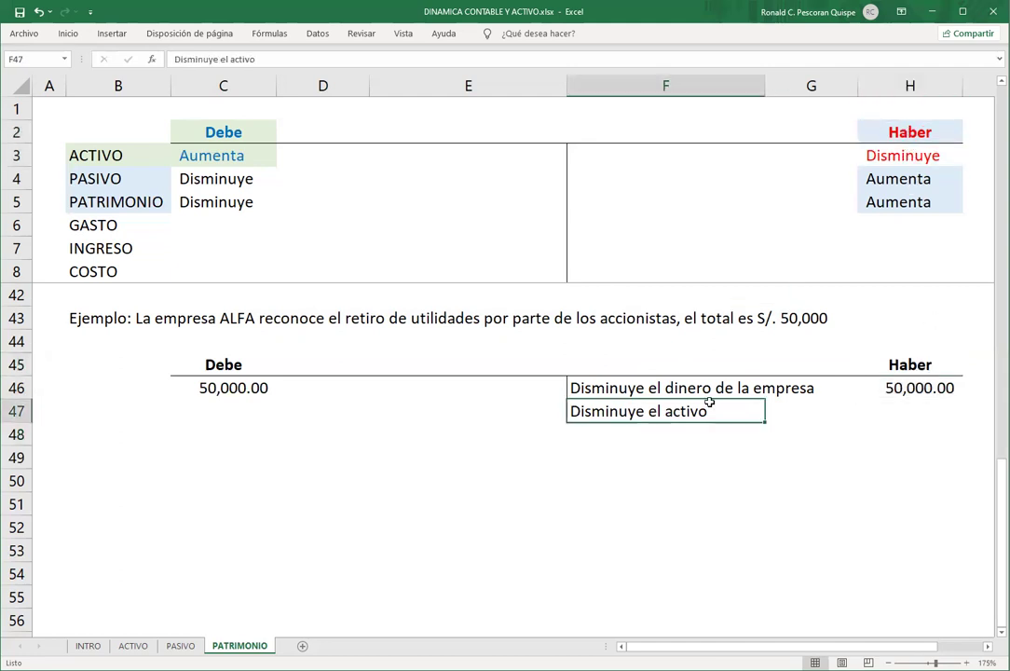
pyautogui.keyDown('ctrl'); pyautogui.click(896, 363); pyautogui.keyUp('ctrl')
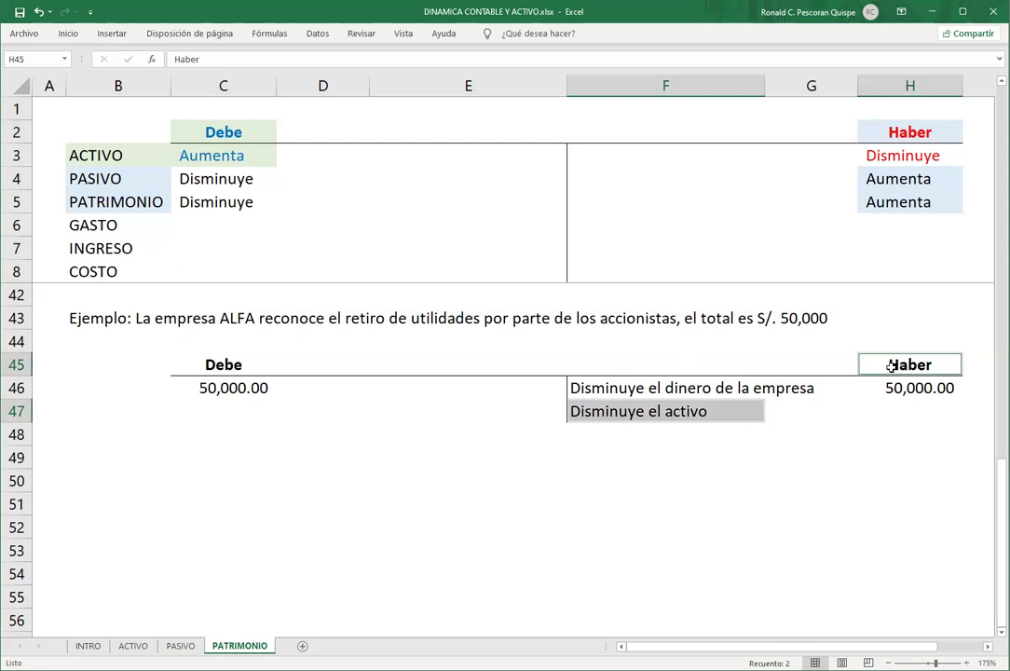
pyautogui.click(68, 34)
pyautogui.click(257, 82)
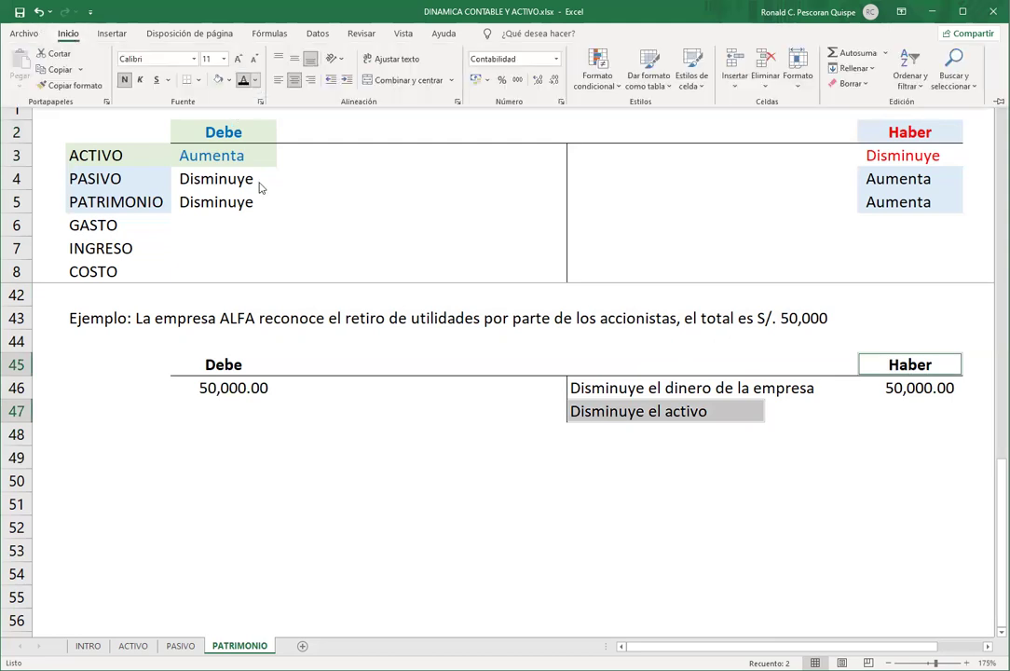
pyautogui.click(253, 224)
pyautogui.click(755, 461)
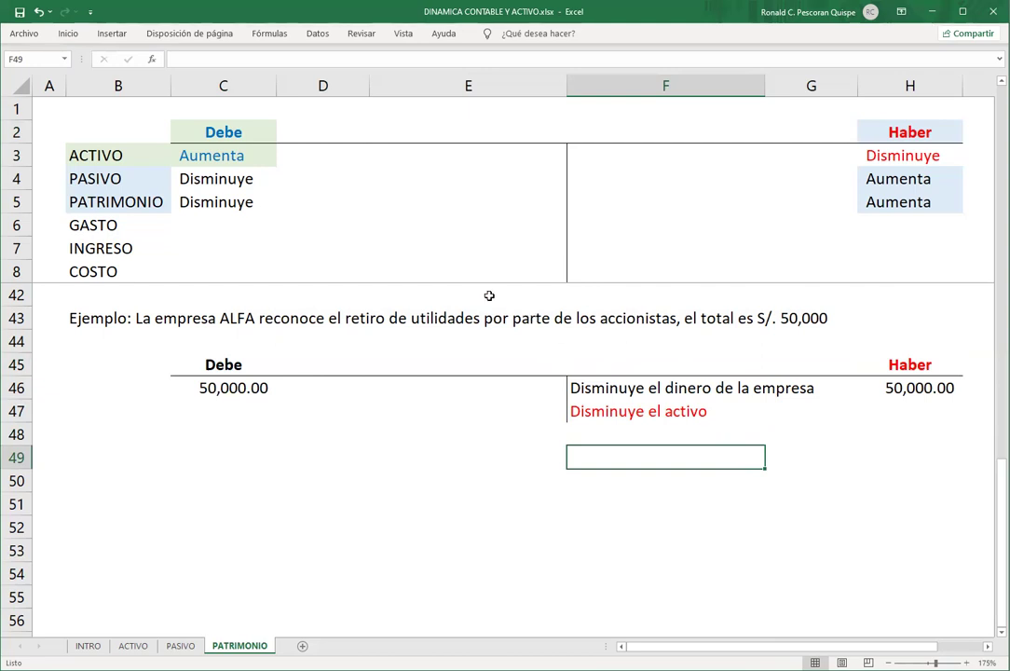
# Fill the PATRIMONIO label B5, its Disminuye cell C5 and the Debe heading C2 with light orange.
pyautogui.click(128, 207)
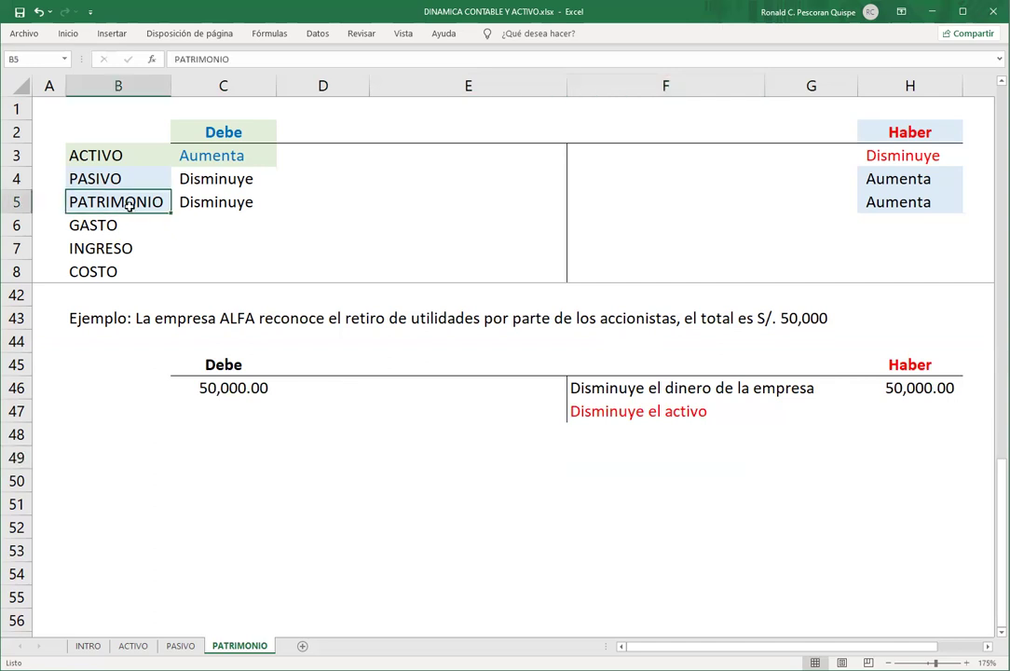
pyautogui.keyDown('ctrl'); pyautogui.click(191, 201); pyautogui.keyUp('ctrl')
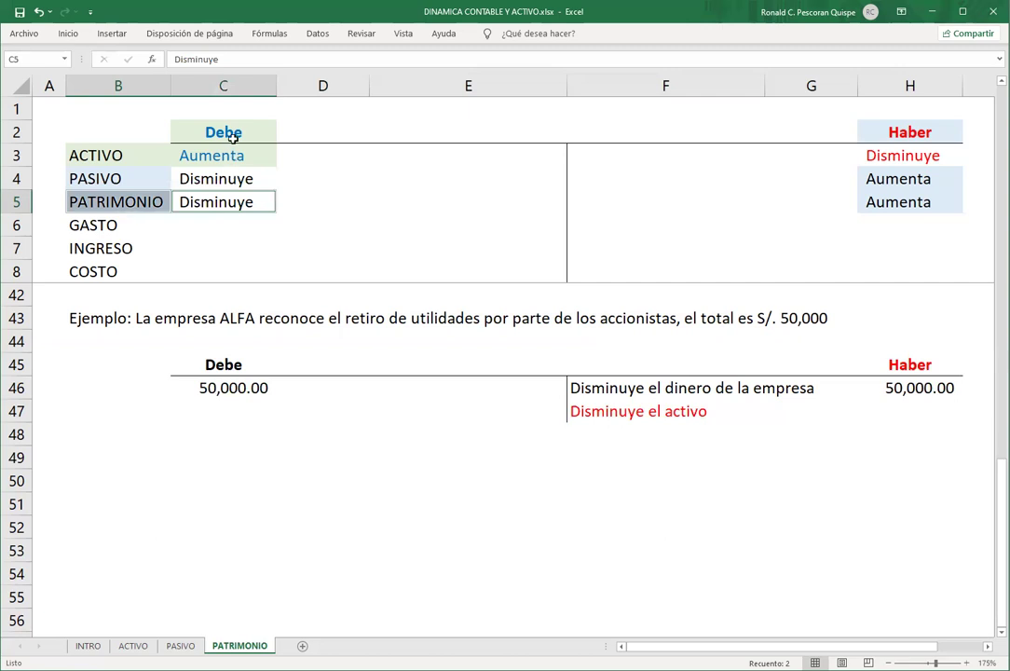
pyautogui.keyDown('ctrl'); pyautogui.click(233, 132); pyautogui.keyUp('ctrl')
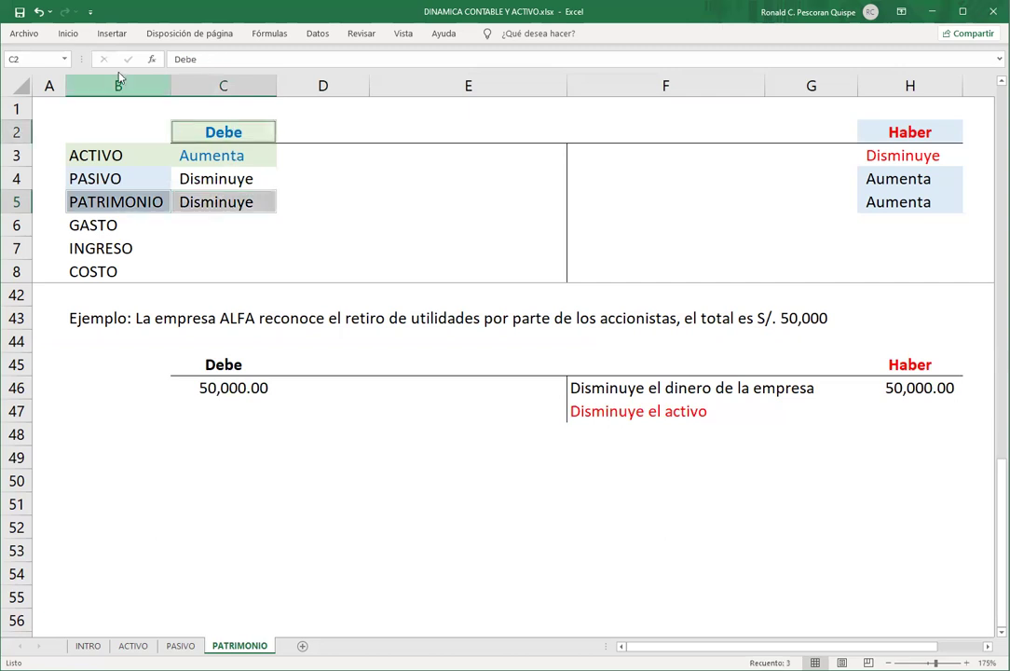
pyautogui.click(68, 33)
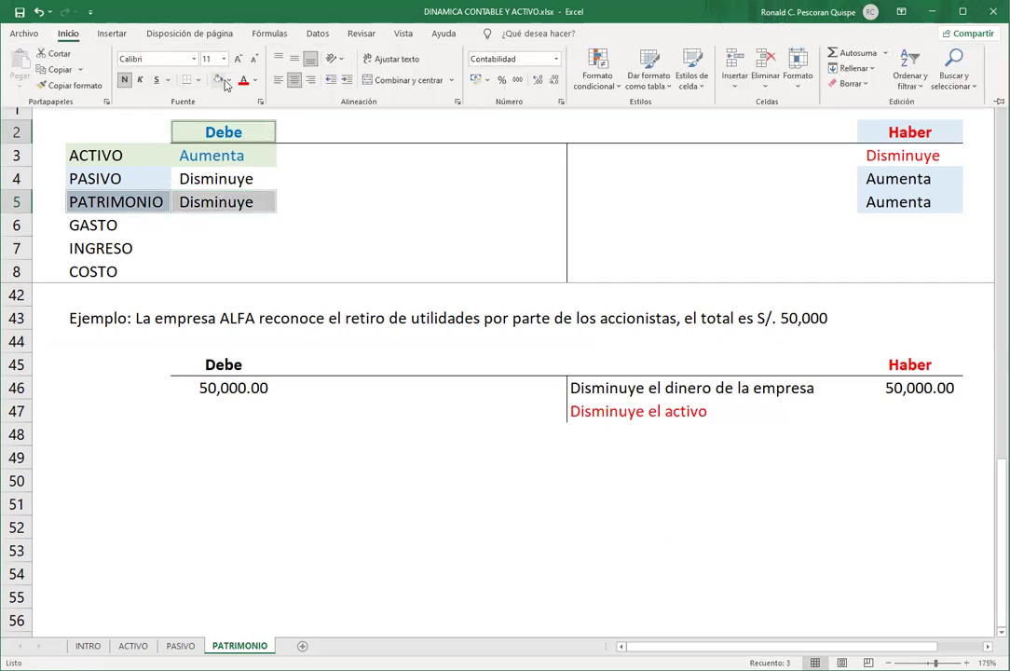
pyautogui.click(228, 80)
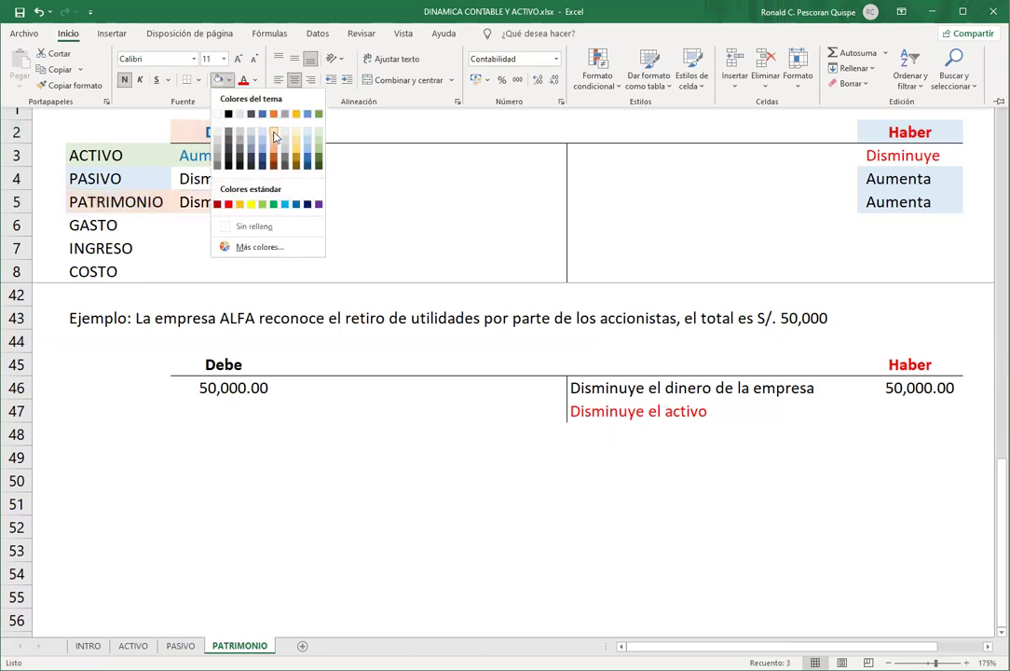
pyautogui.click(274, 138)
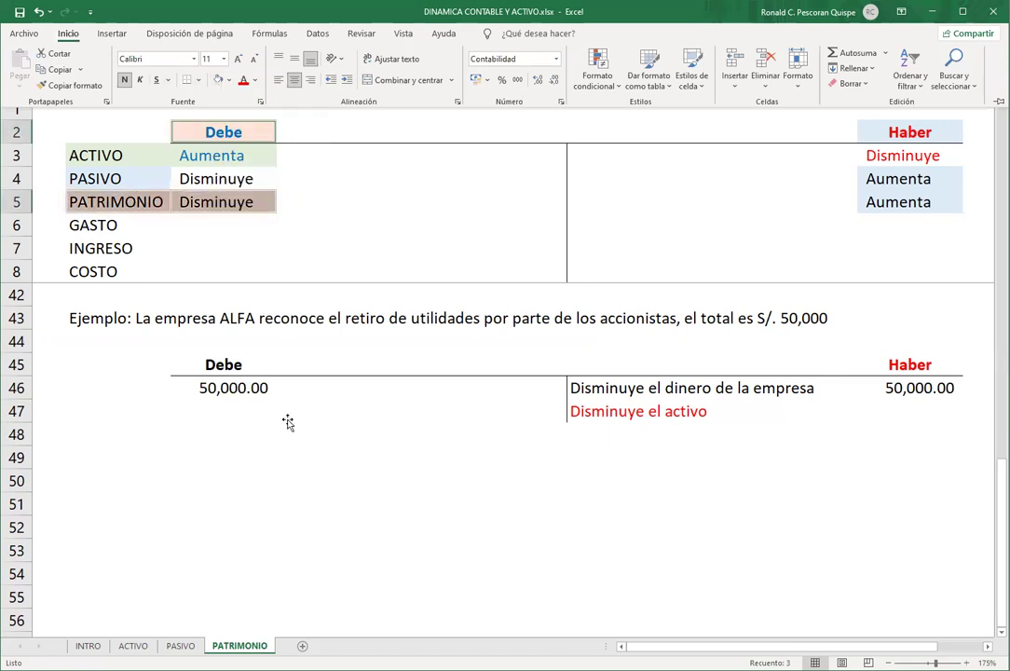
pyautogui.click(288, 422)
# Enter "Disminuye el resultado acumulado" as the Debe description in D46.
pyautogui.click(315, 388)
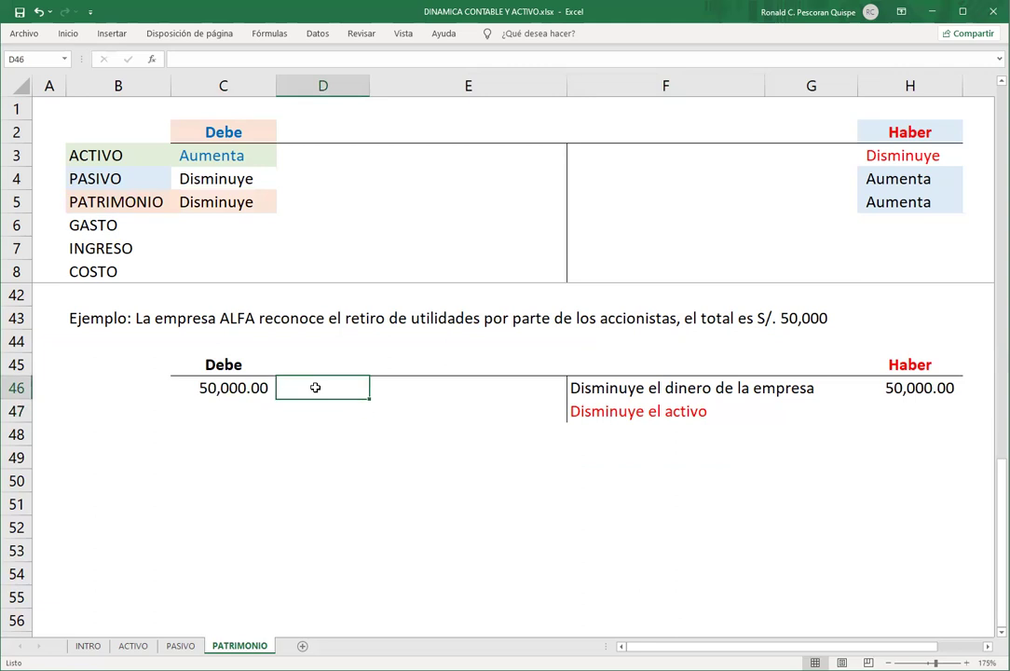
pyautogui.write('Disminuy')
pyautogui.press('BackSpace')
pyautogui.write('ye e')
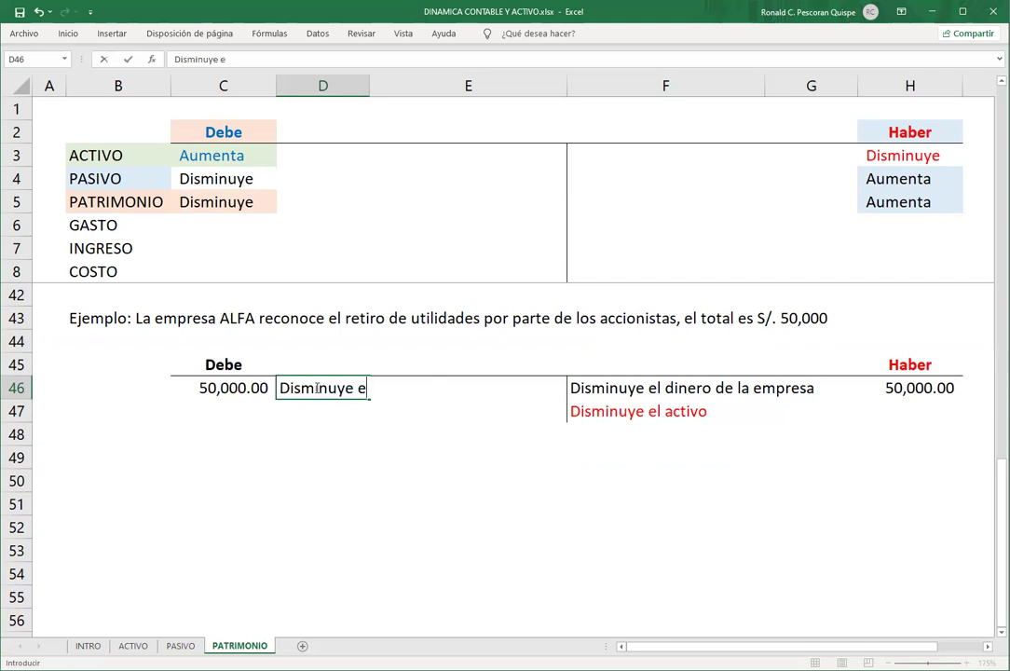
pyautogui.write('l resultad')
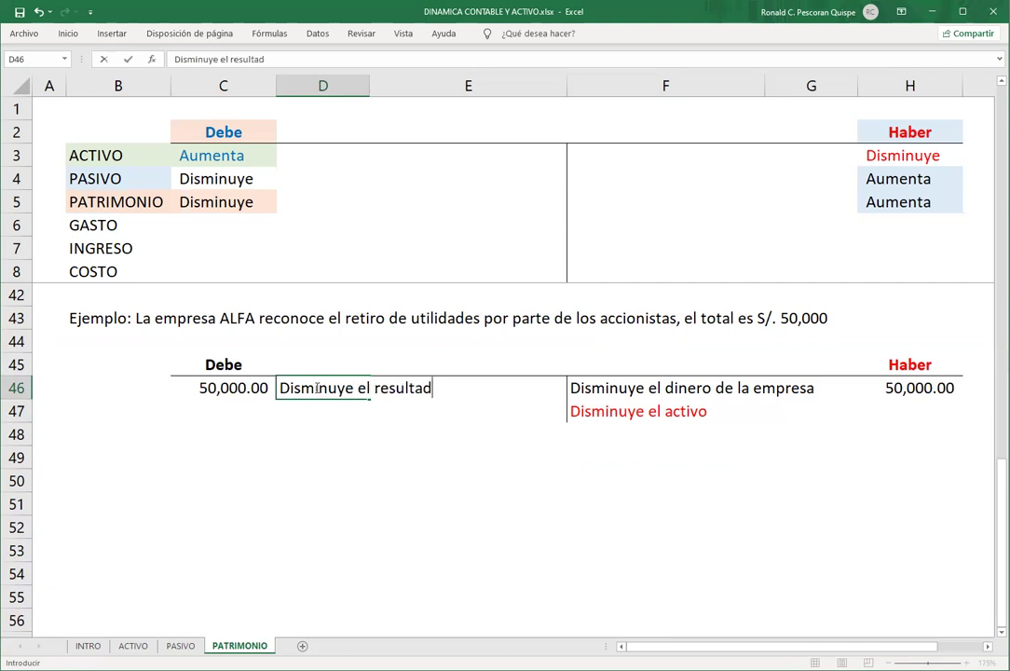
pyautogui.write('o acumulado')
pyautogui.press('Return')
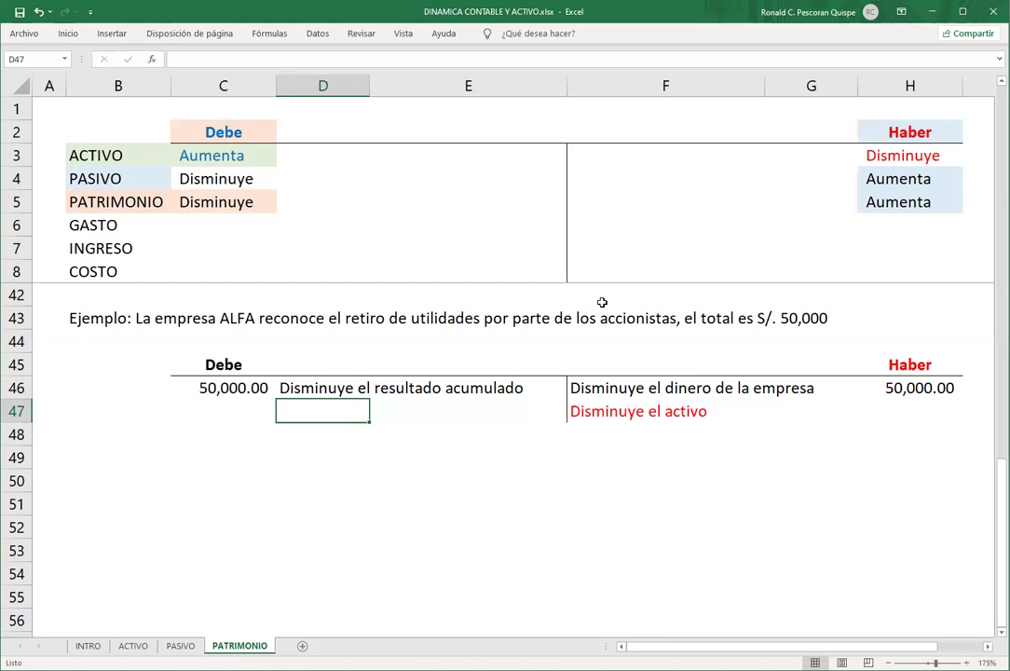
# Add "Disminuye el patrimonio" in D47 beneath the first Debe description and select that cell.
pyautogui.write('Dsi')
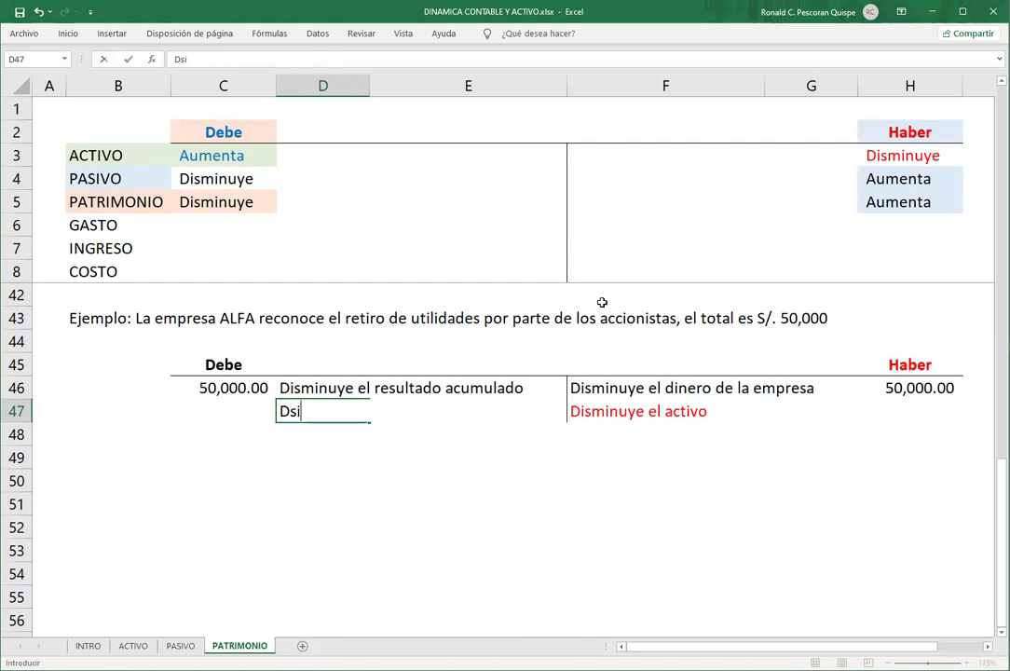
pyautogui.press('BackSpace')
pyautogui.write('isminui')
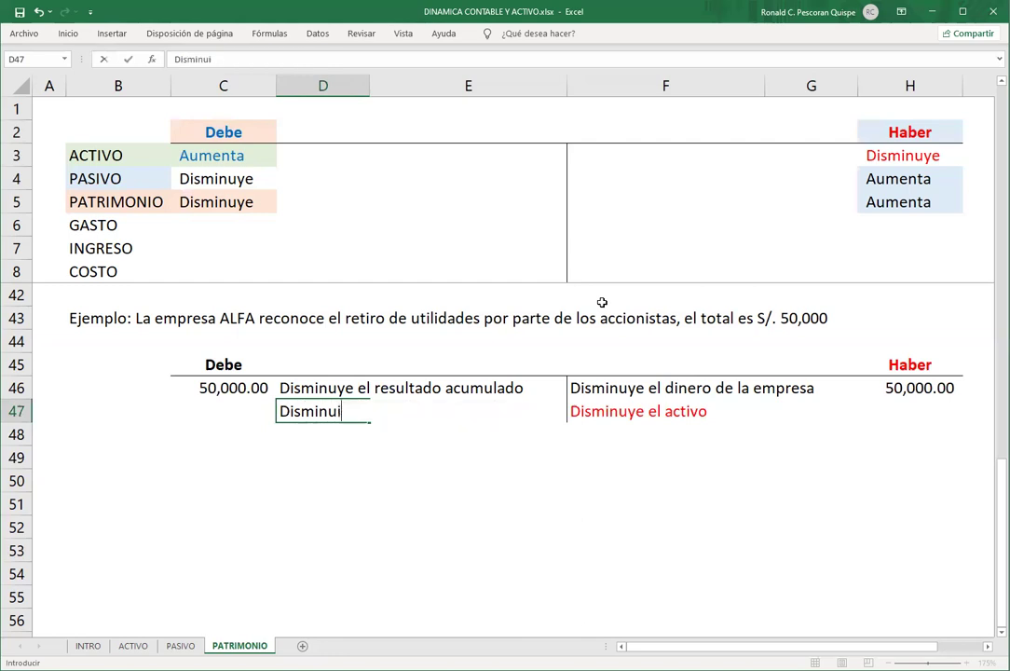
pyautogui.press('BackSpace')
pyautogui.write('ye el pa')
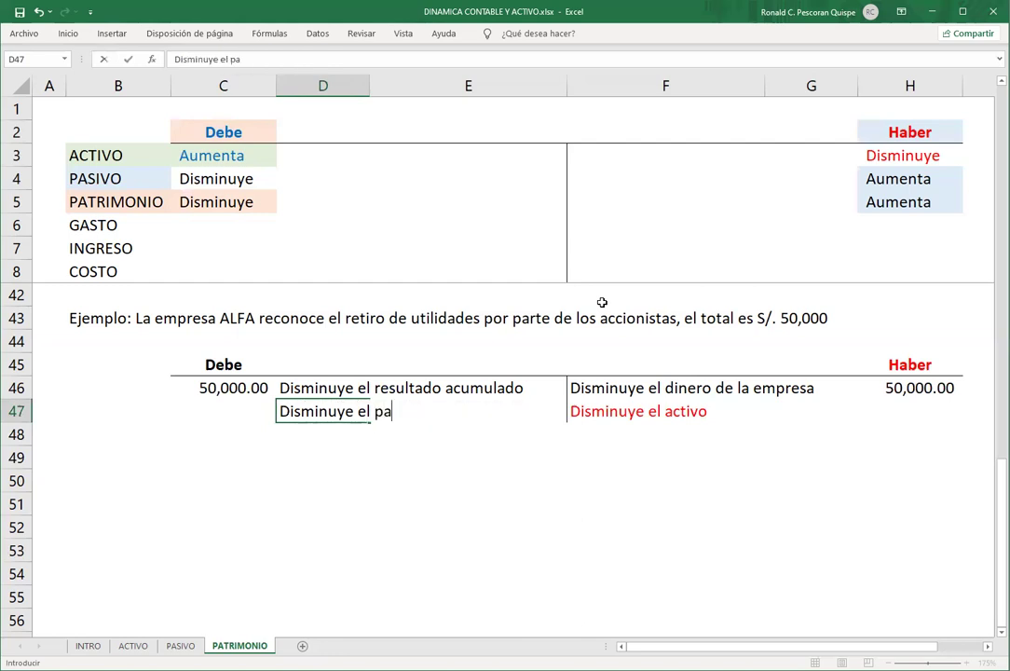
pyautogui.write('trimonio')
pyautogui.press('Return')
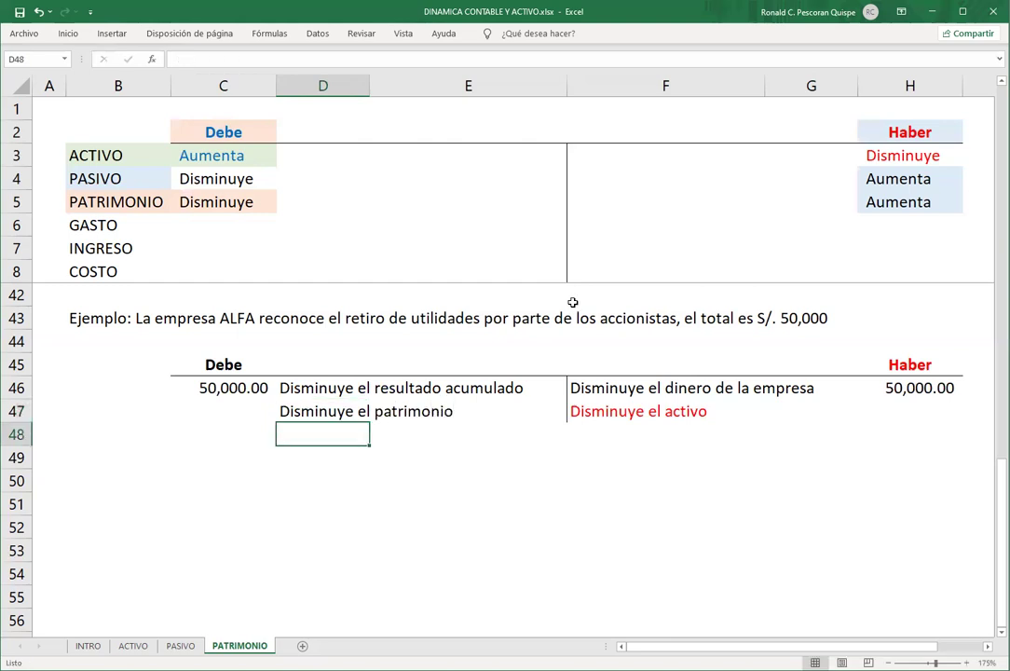
pyautogui.click(329, 407)
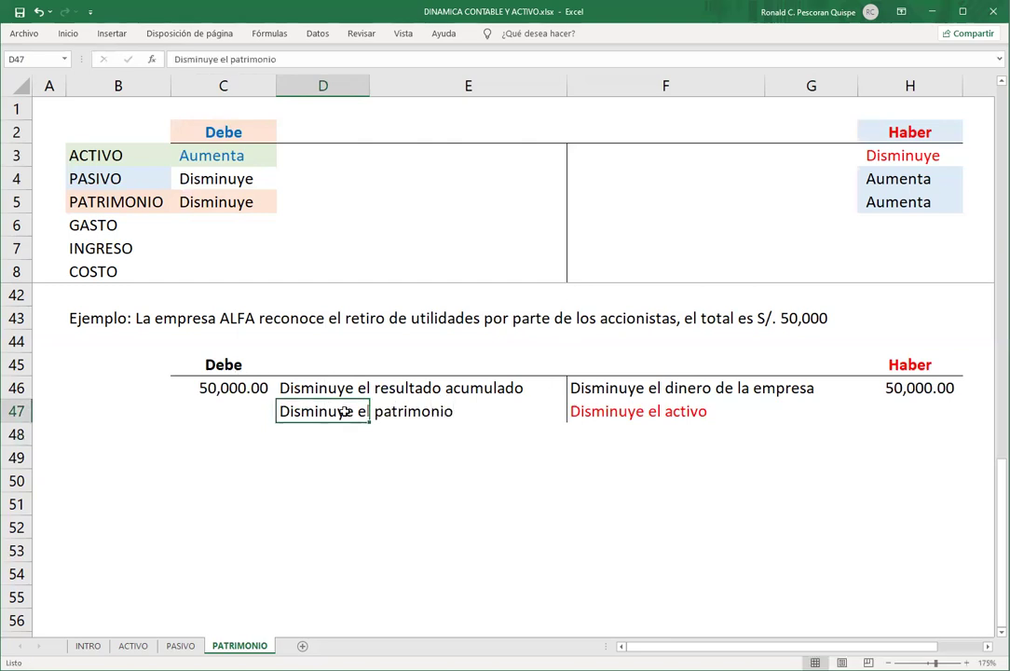
# Fill the "Disminuye el patrimonio" cells D47:E47 and the Debe heading C45 with light orange.
pyautogui.moveTo(343, 408); pyautogui.dragTo(484, 411)
pyautogui.keyDown('ctrl'); pyautogui.click(269, 364); pyautogui.keyUp('ctrl')
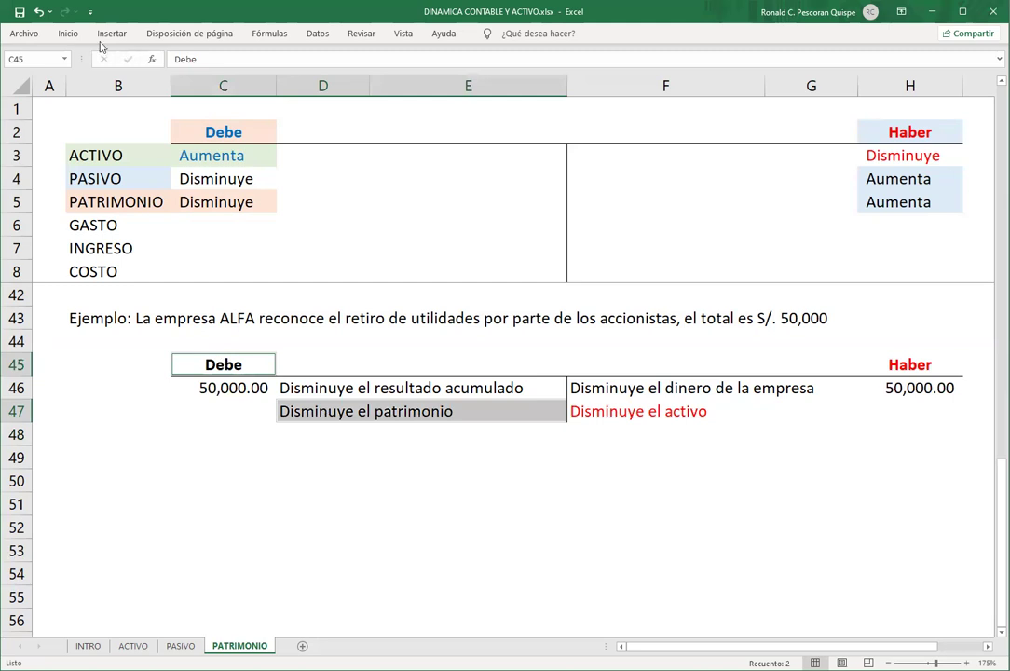
pyautogui.click(69, 34)
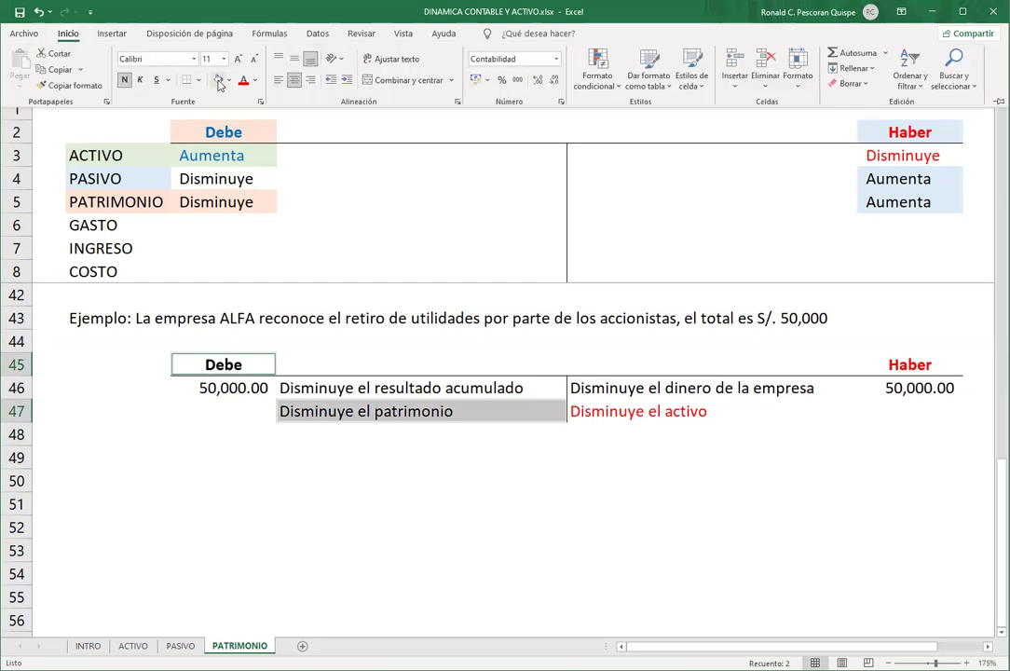
pyautogui.click(460, 491)
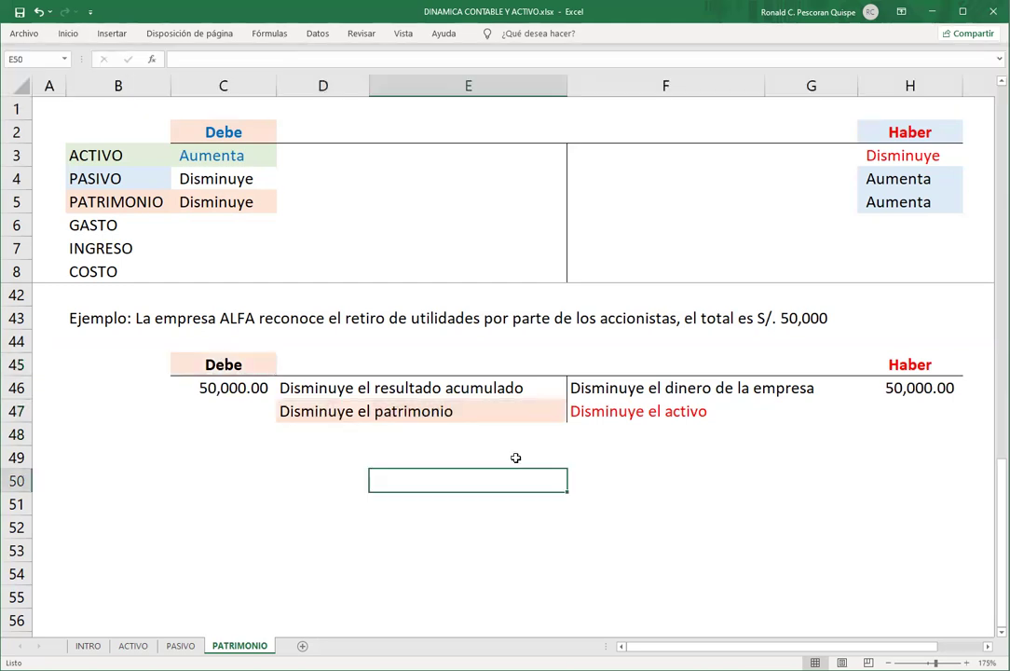
# Review both sides of the profit withdrawal entry and compare them with the shareholders' contribution entry and the PATRIMONIO rule in row 5.
pyautogui.moveTo(252, 366); pyautogui.dragTo(522, 414)
pyautogui.moveTo(633, 373); pyautogui.dragTo(811, 412)
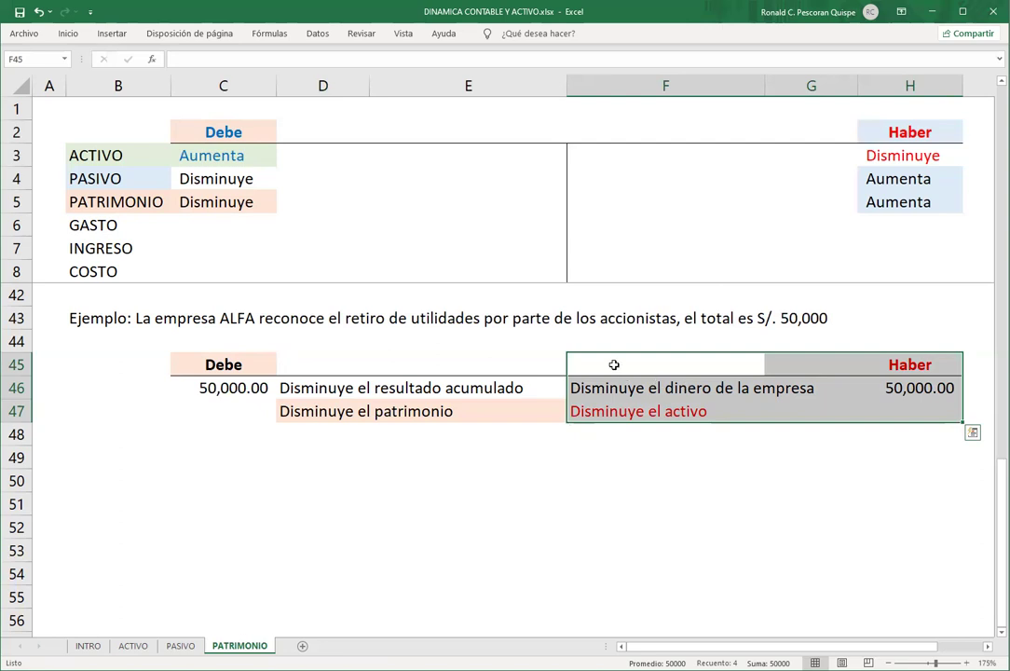
pyautogui.moveTo(224, 365); pyautogui.dragTo(890, 408)
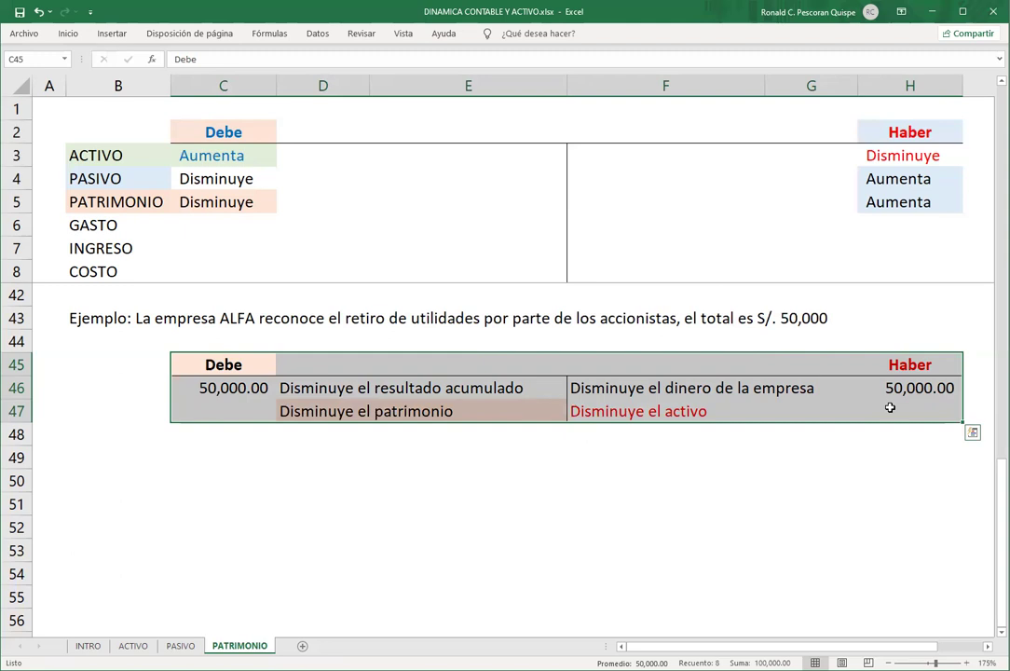
pyautogui.click(751, 478)
pyautogui.scroll(2, 751, 474)
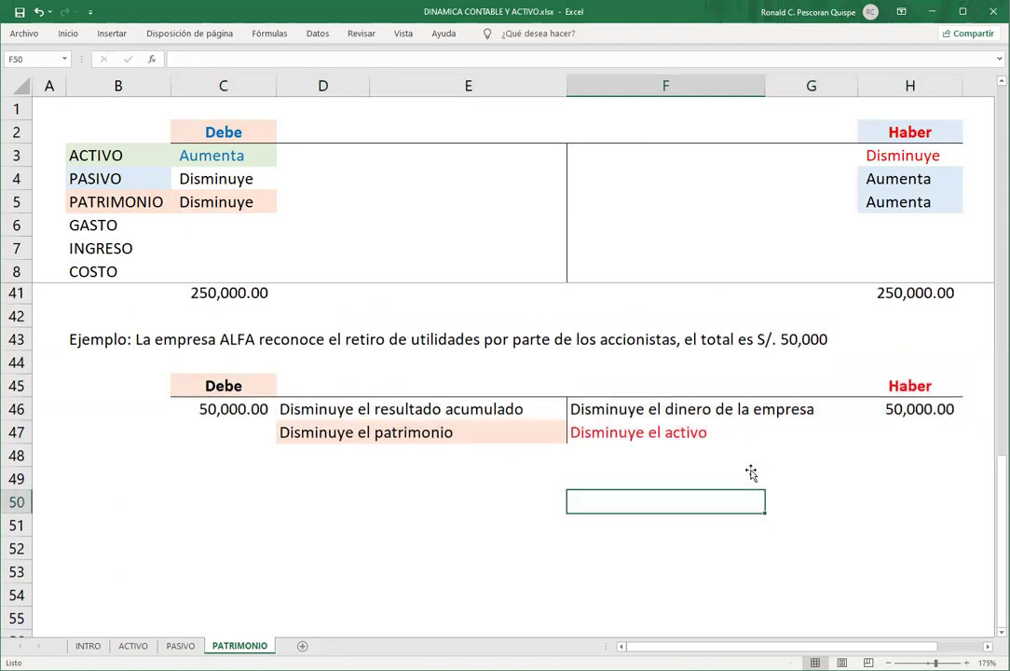
pyautogui.scroll(3, 751, 470)
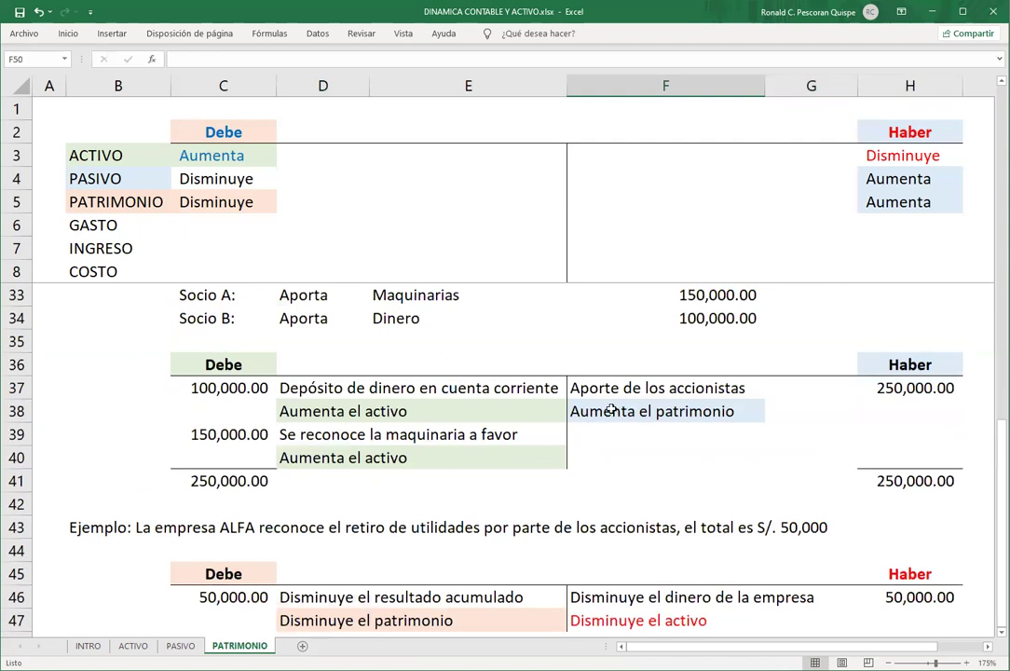
pyautogui.moveTo(620, 368); pyautogui.dragTo(949, 413)
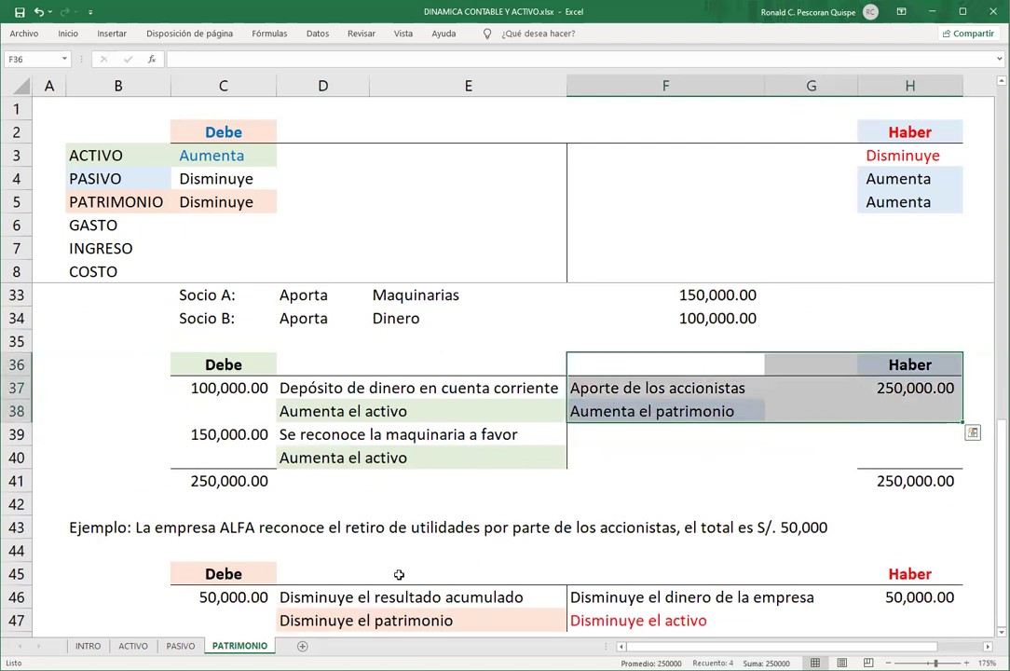
pyautogui.moveTo(228, 559); pyautogui.dragTo(517, 613)
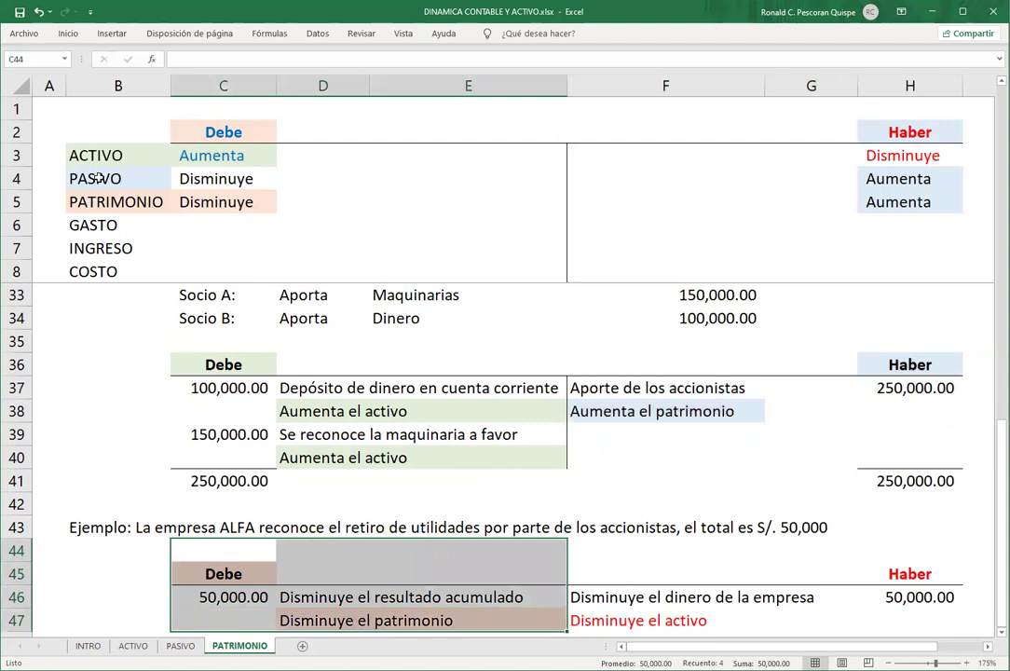
pyautogui.click(124, 202)
pyautogui.moveTo(124, 203); pyautogui.dragTo(895, 201)
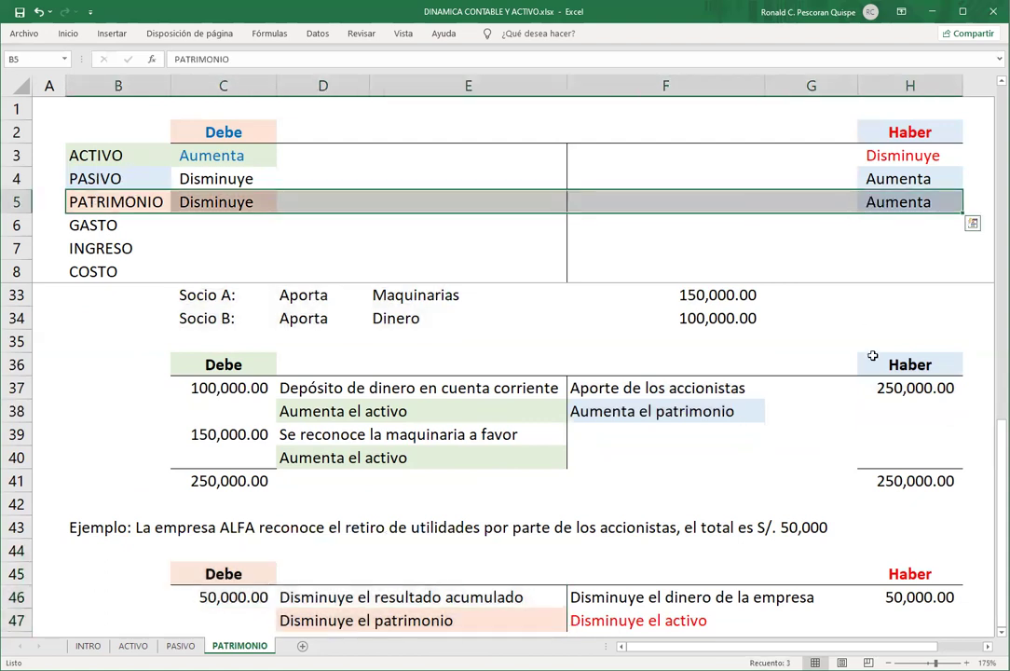
pyautogui.click(920, 504)
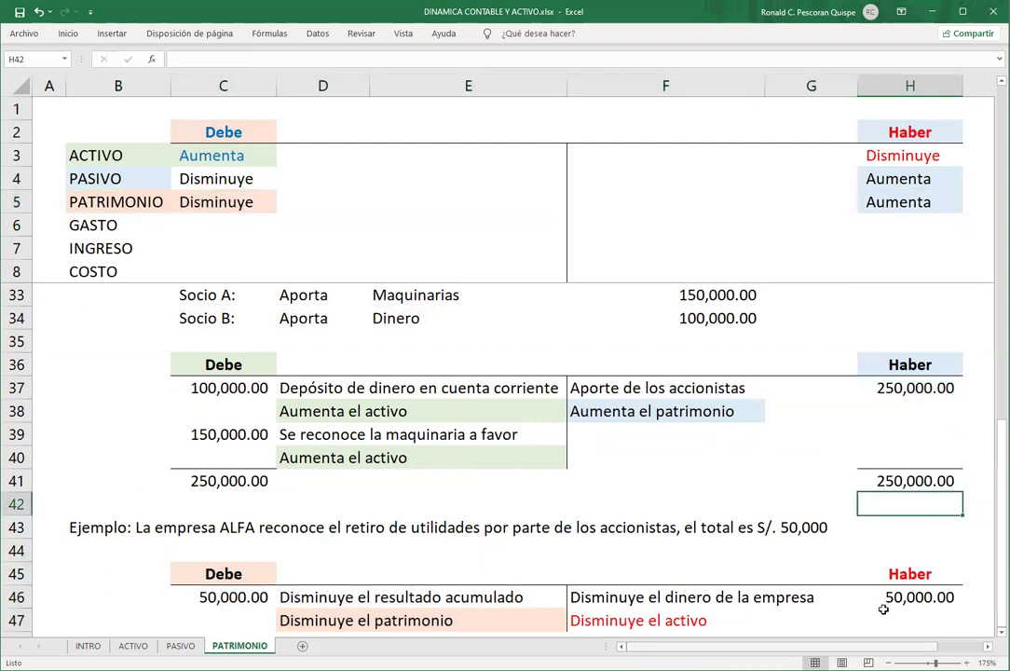